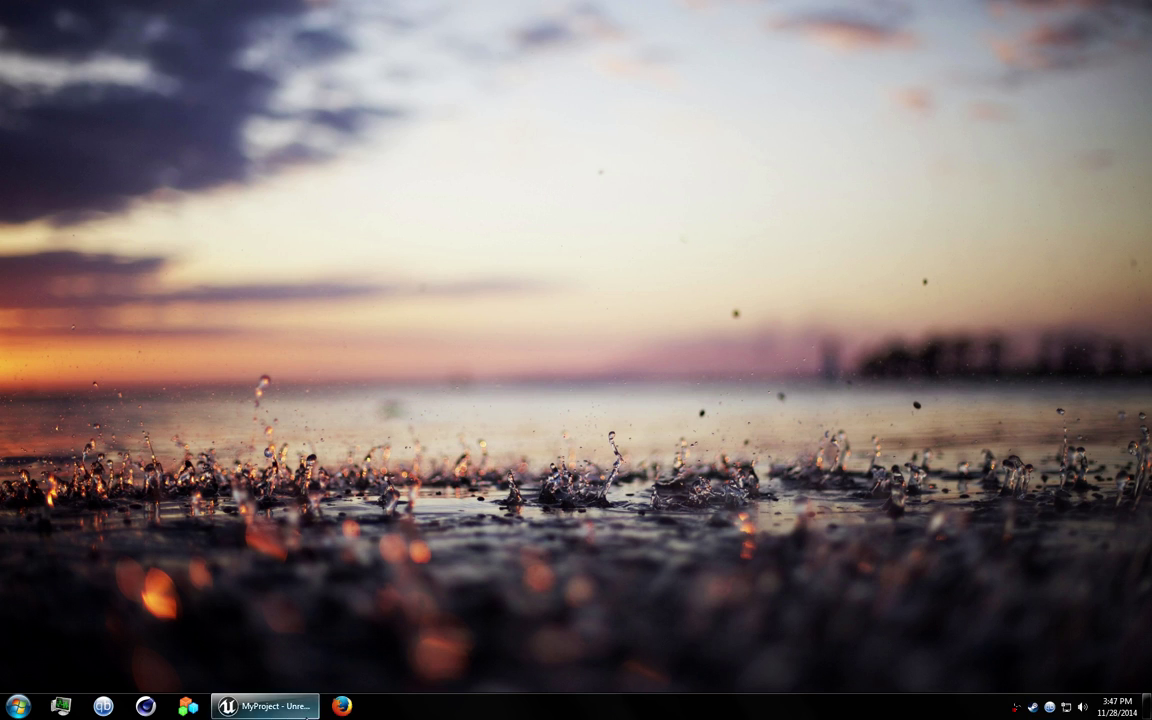
Switch to the MyProject window in Unreal Editor and open the Blueprints folder of the project's content.
click(265, 706)
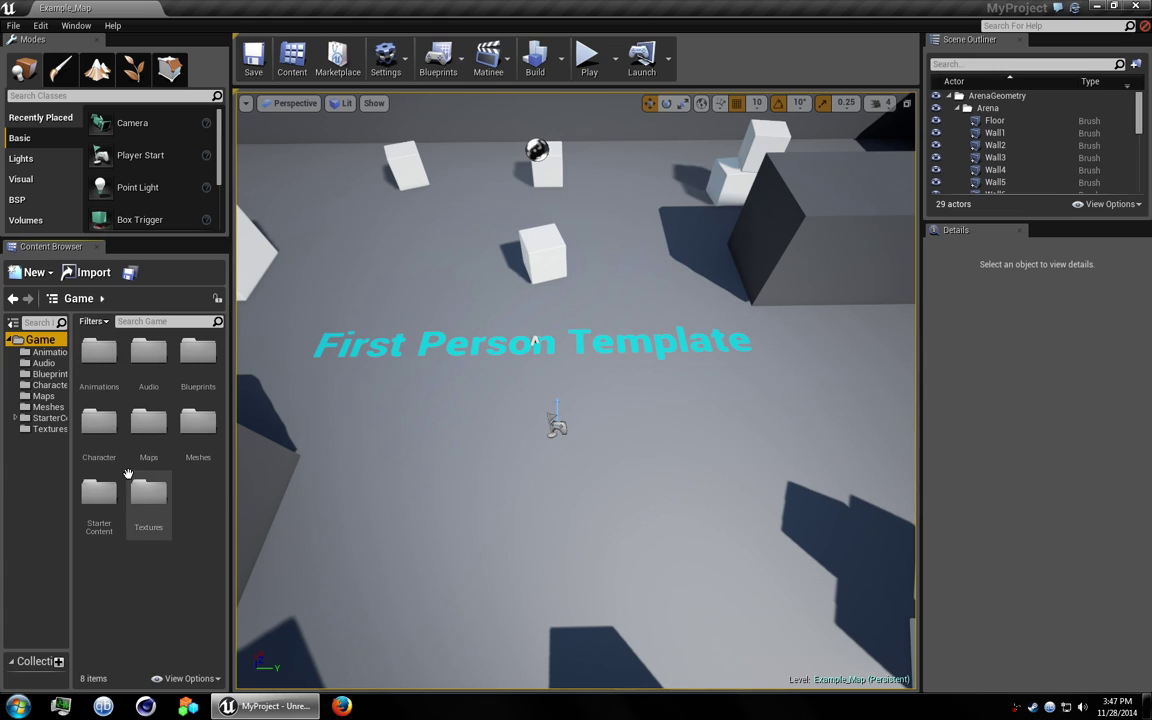
double_click(199, 355)
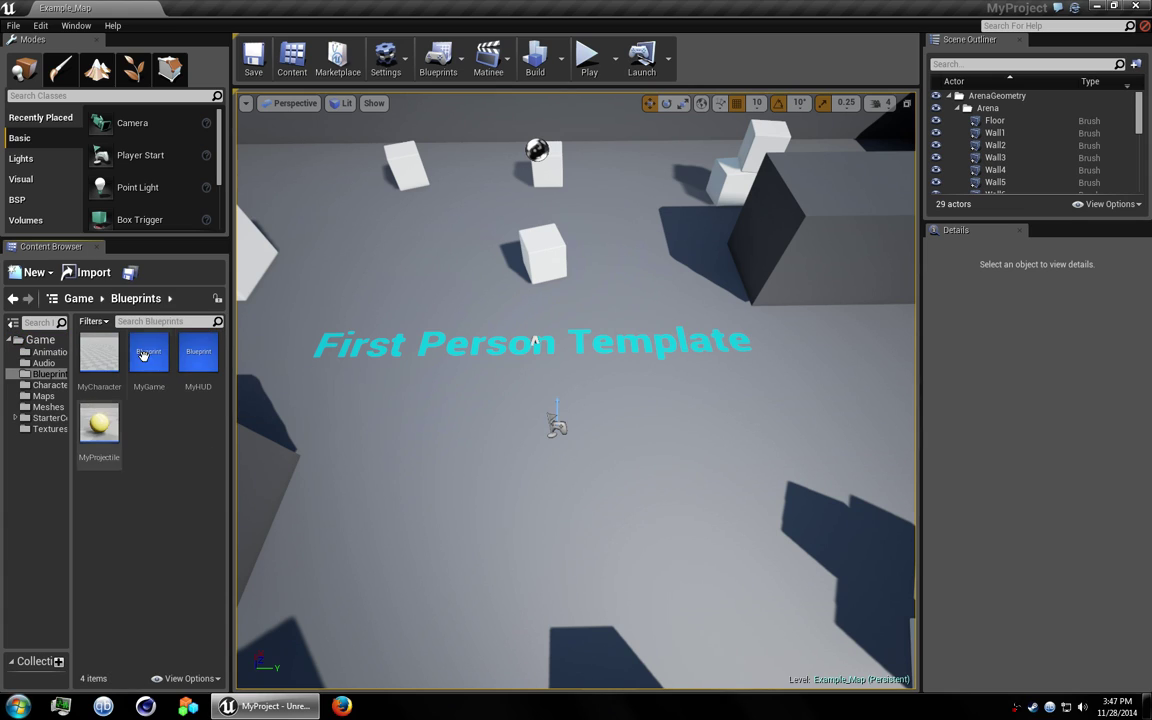
Switch to Windows Explorer, go to the Projectz\Unreal folder and preview the image smoke.png.
key(super)
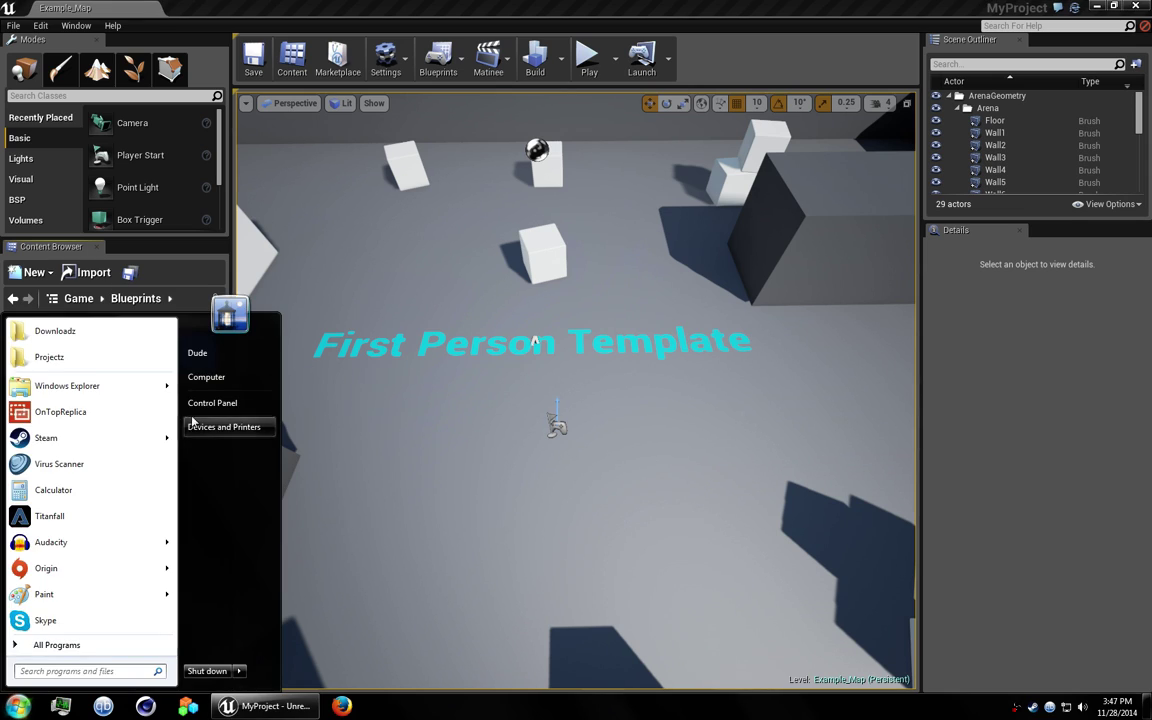
click(45, 287)
double_click(663, 324)
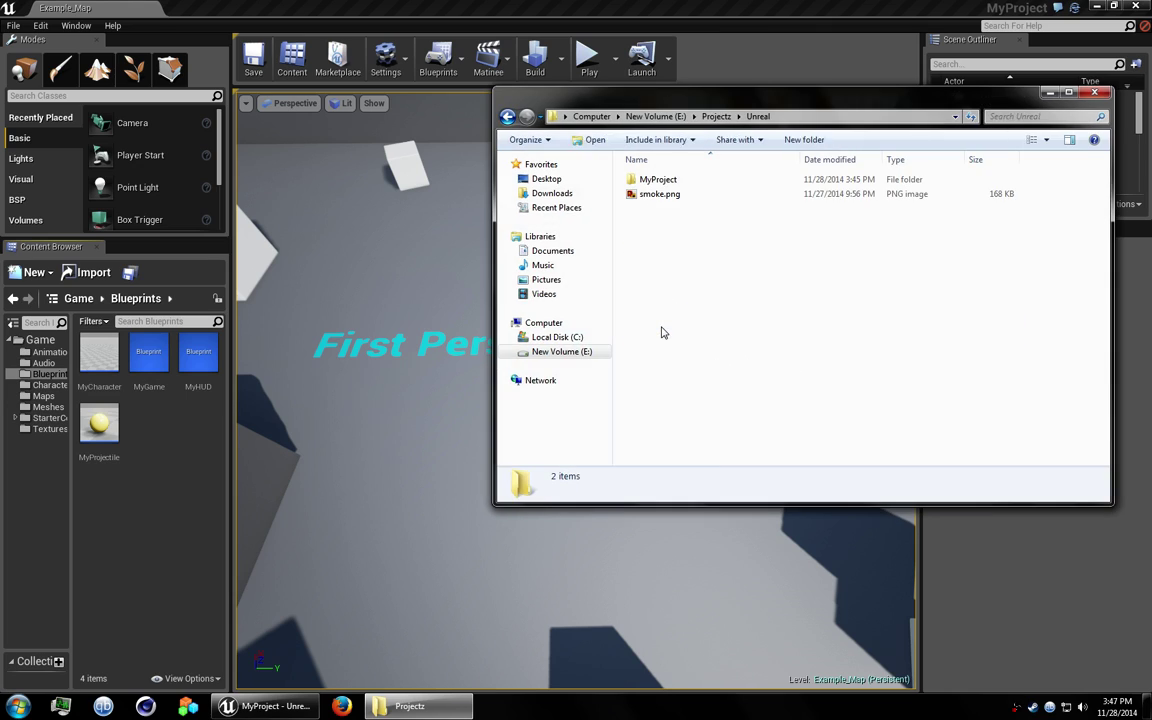
click(677, 196)
double_click(677, 196)
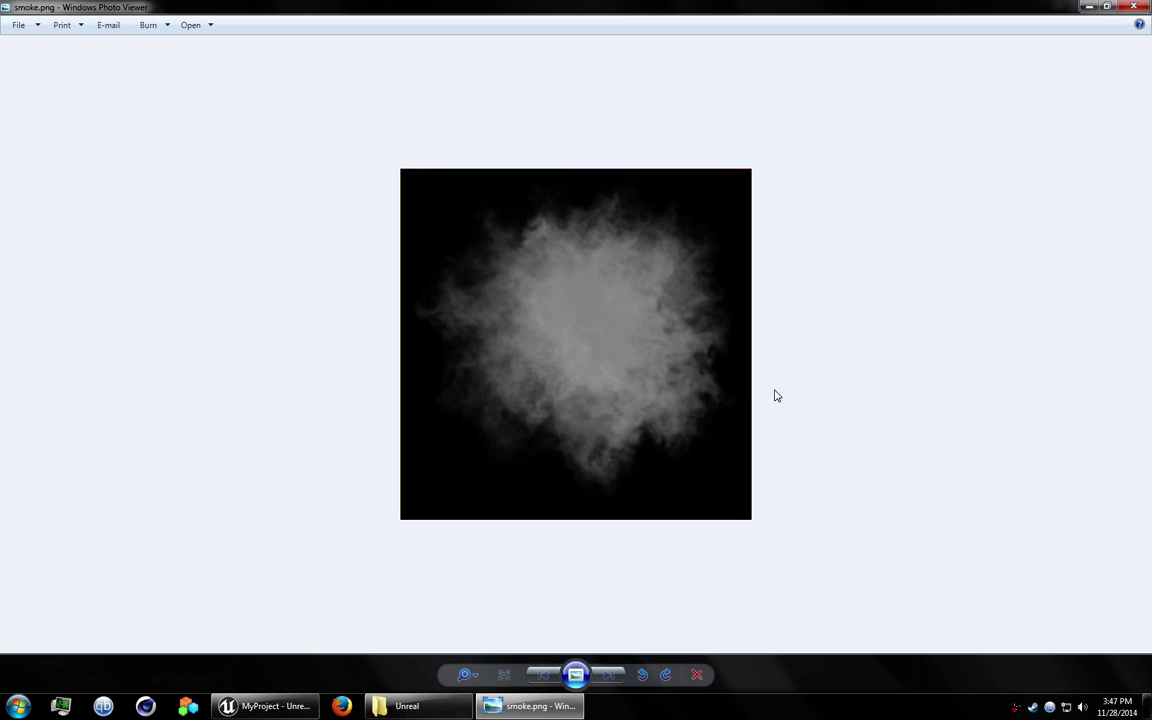
key(Escape)
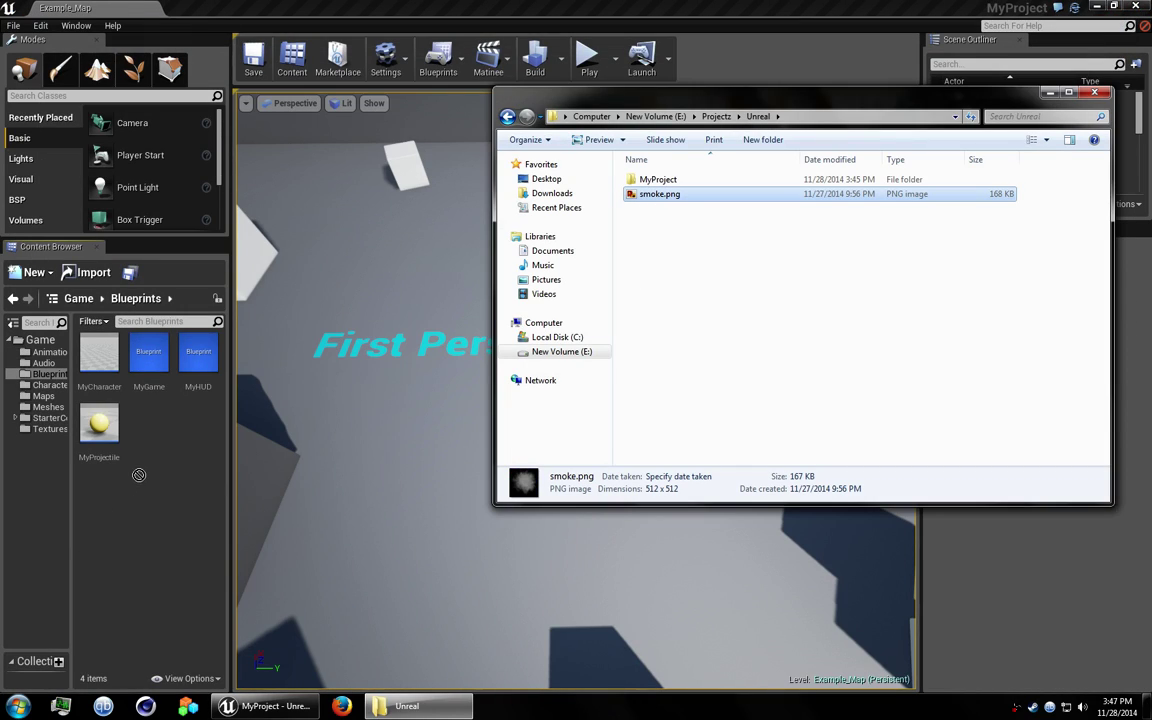
Import smoke.png into the project's Blueprints folder and rename the imported texture tx_smoke.
drag(165, 467, 165, 465)
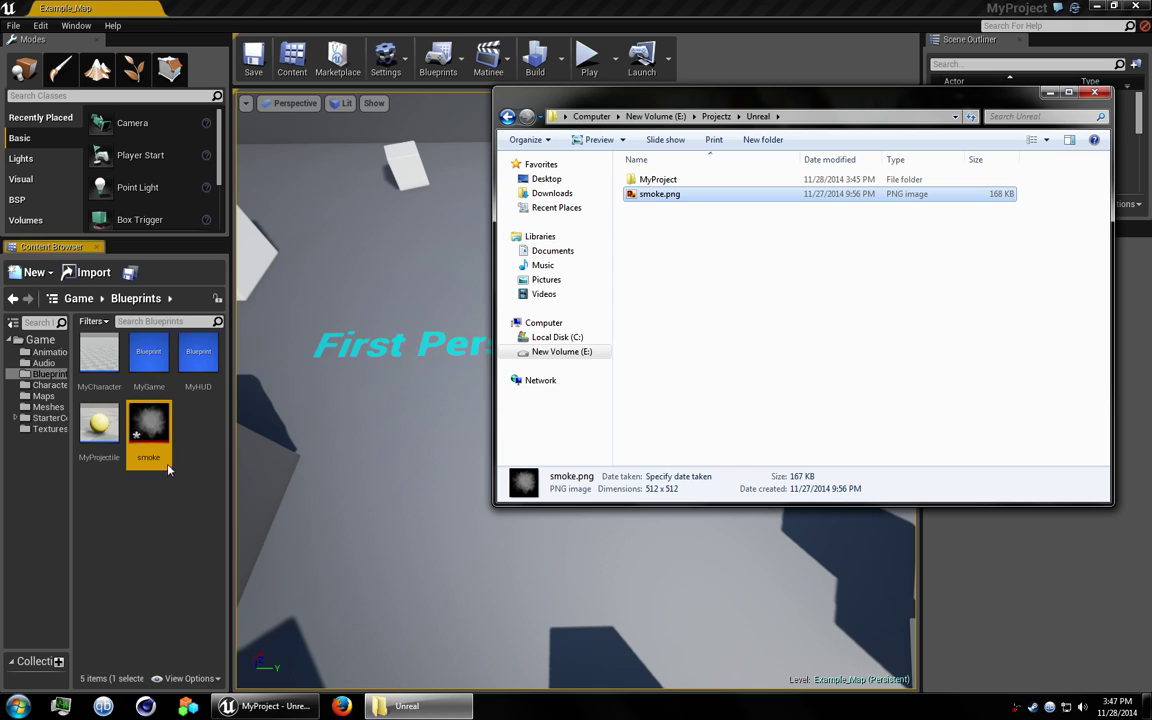
key(F2)
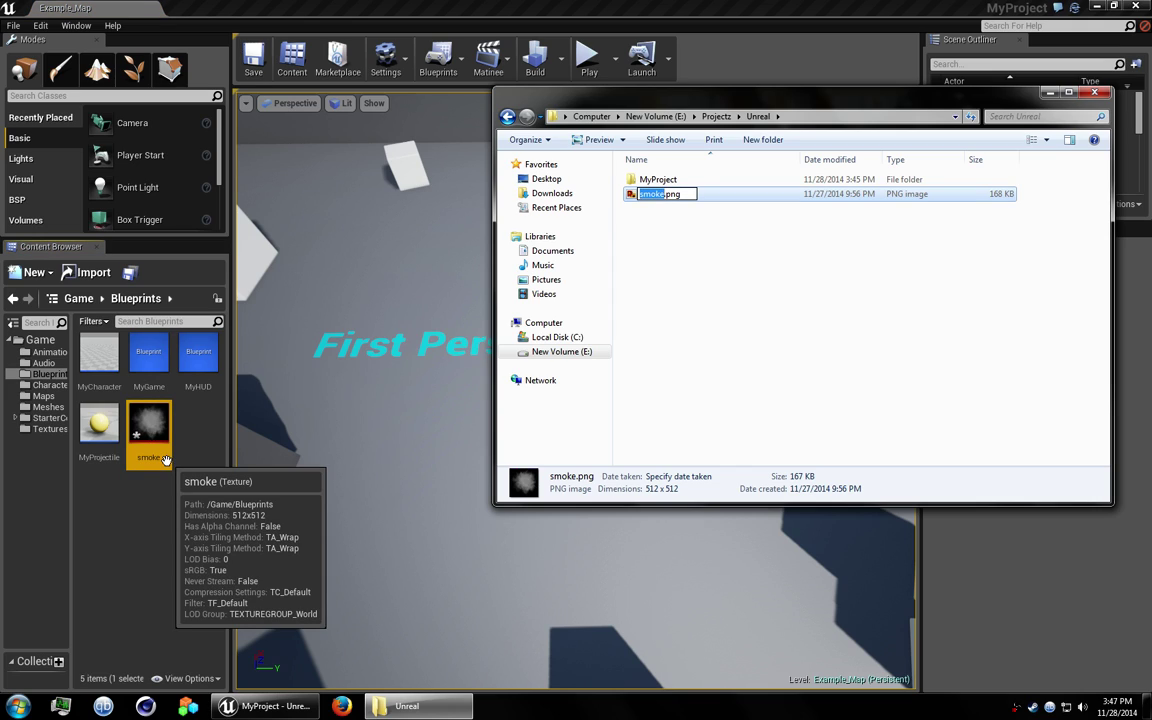
click(158, 459)
key(F2)
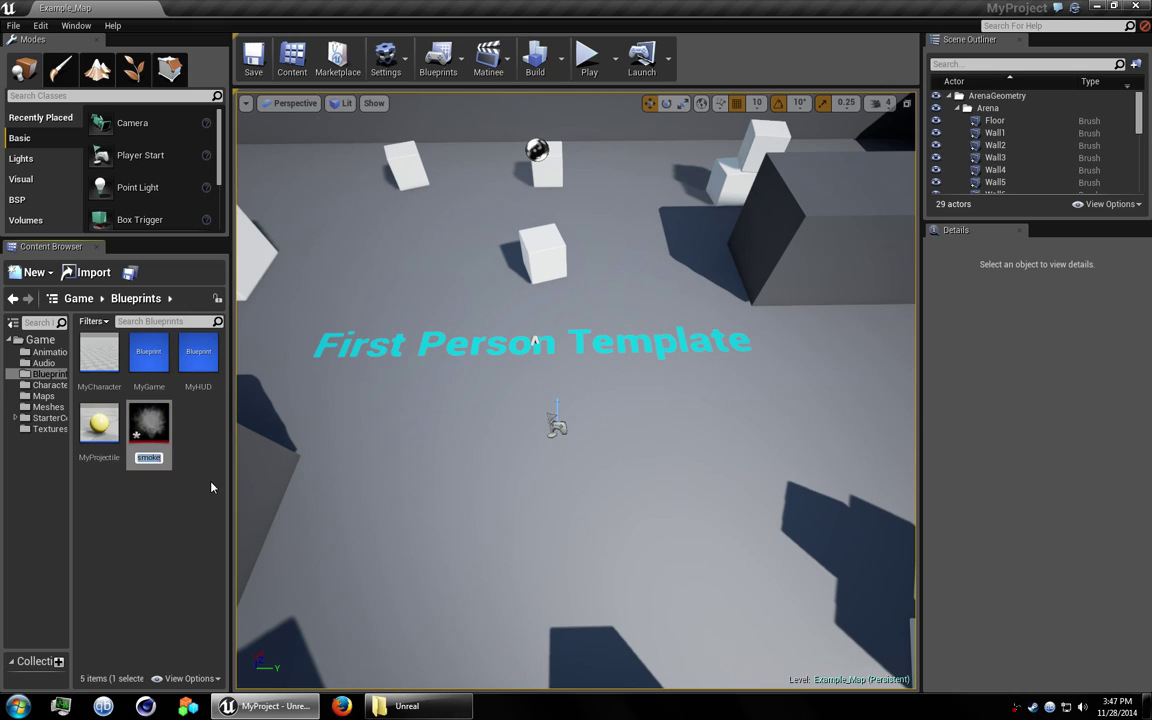
text(tx_smoke)
key(Return)
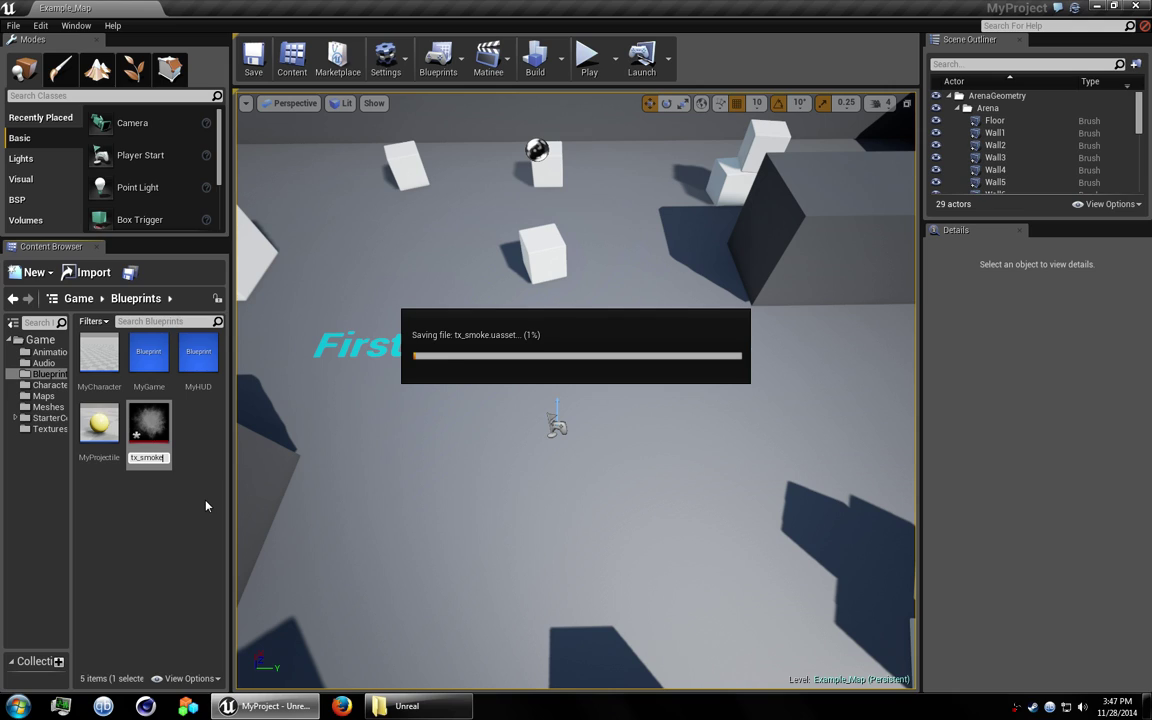
Create a new material named mt_smoke in the Blueprints folder.
right_click(206, 500)
click(252, 333)
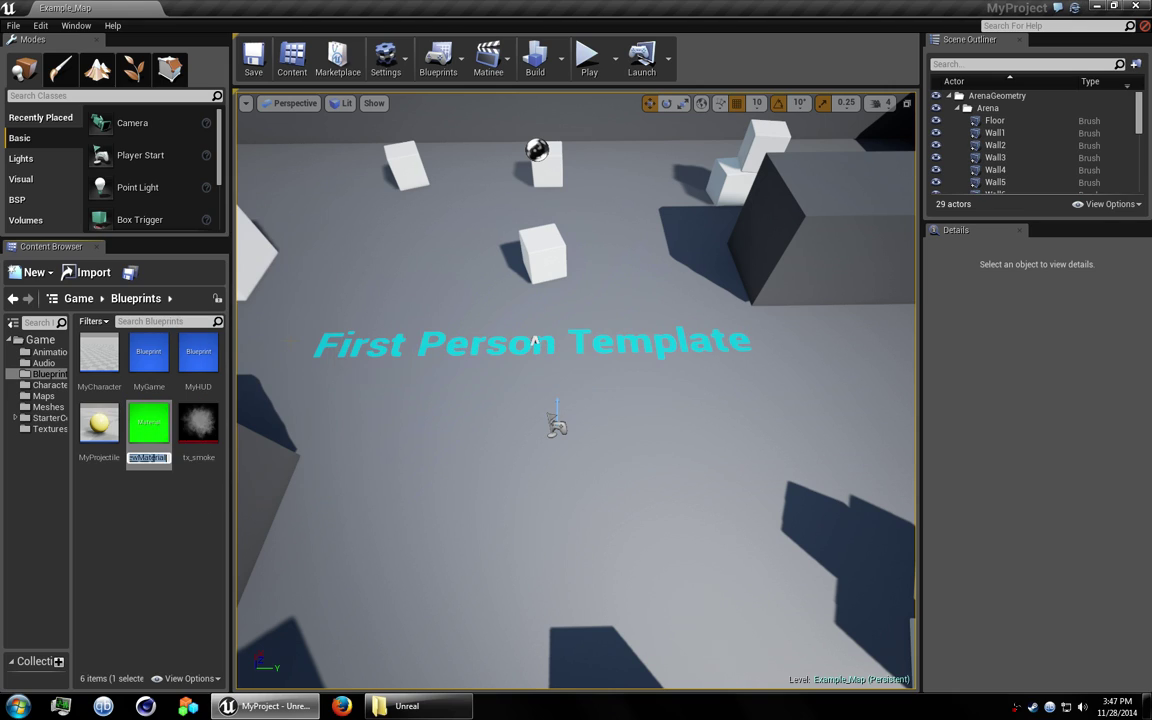
text(mt_smoke)
key(Return)
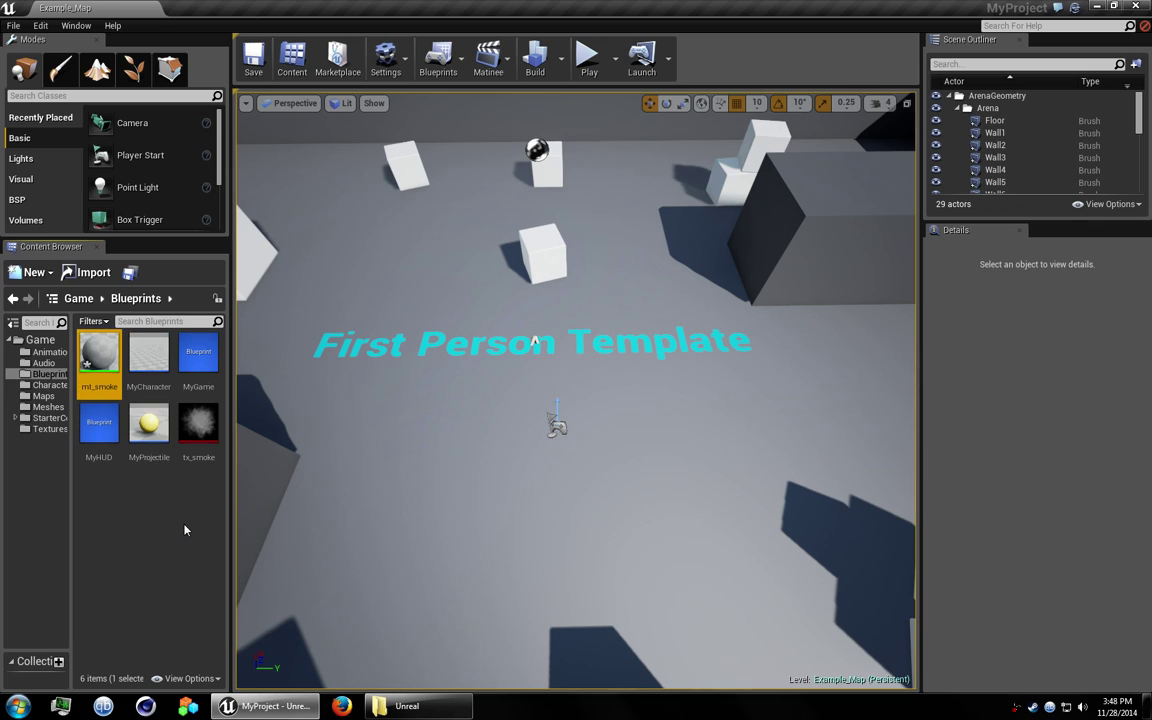
Open the mt_smoke material, place the tx_smoke texture in its graph as a Texture Sample and maximize the editor.
double_click(105, 372)
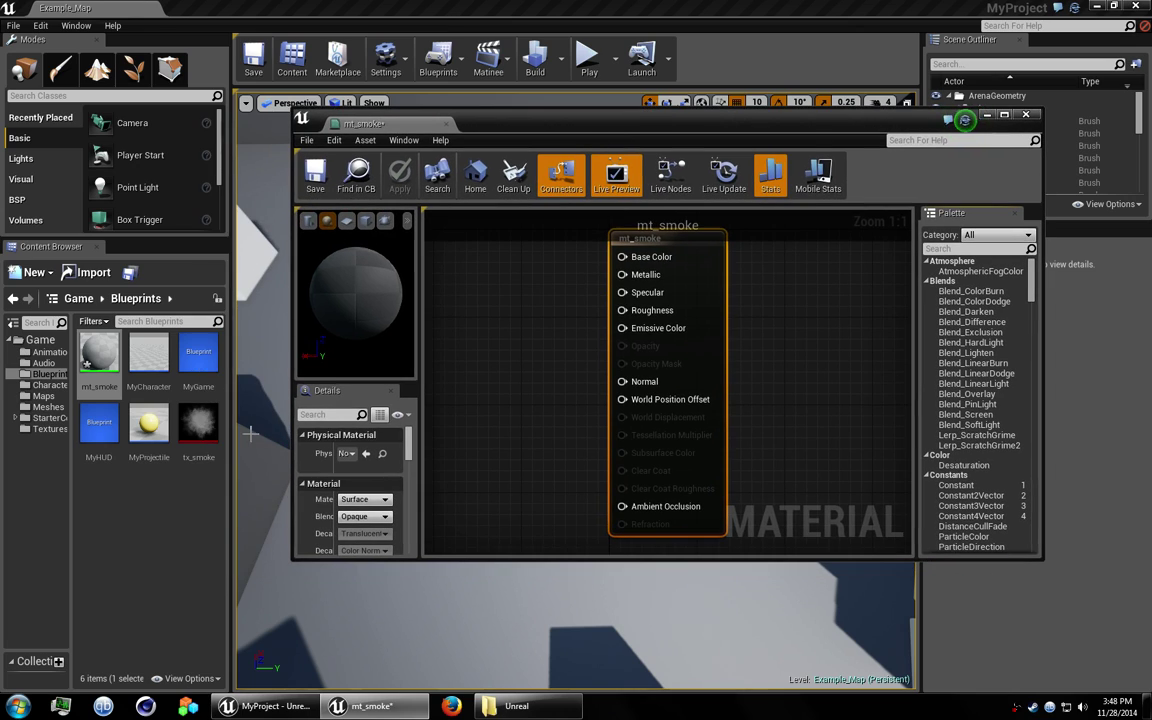
drag(198, 422, 340, 263)
double_click(785, 133)
Set the mt_smoke material's blend mode to Translucent and its shading model to Unlit.
click(556, 237)
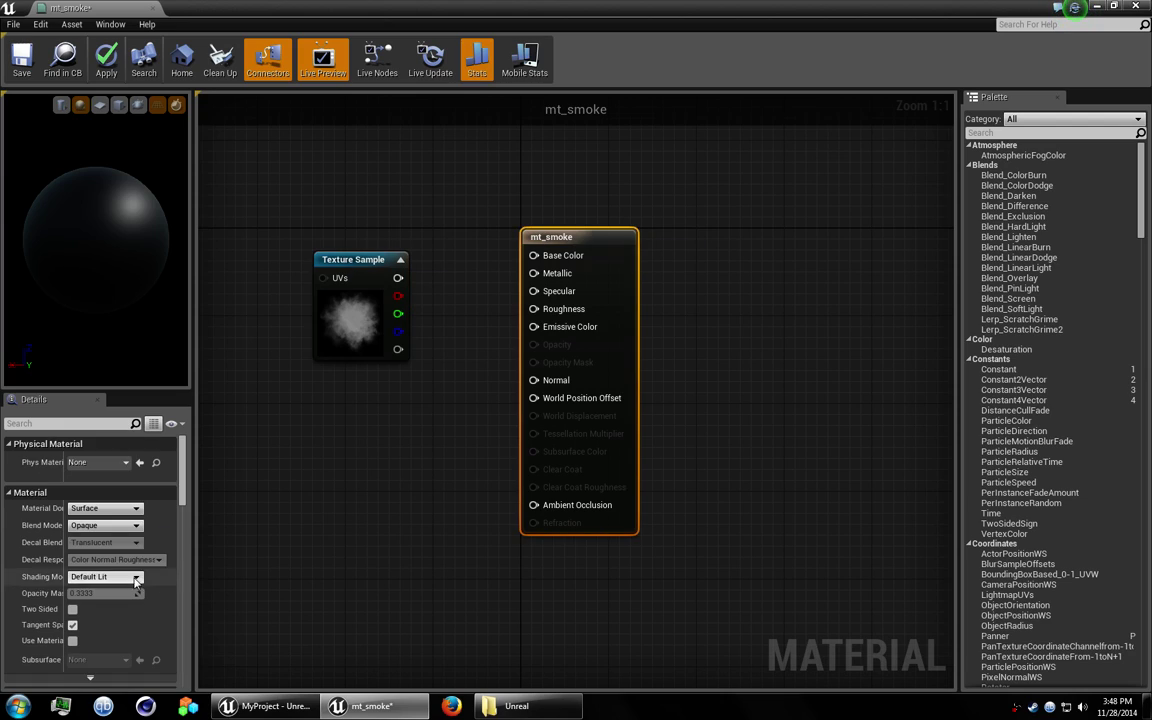
click(110, 525)
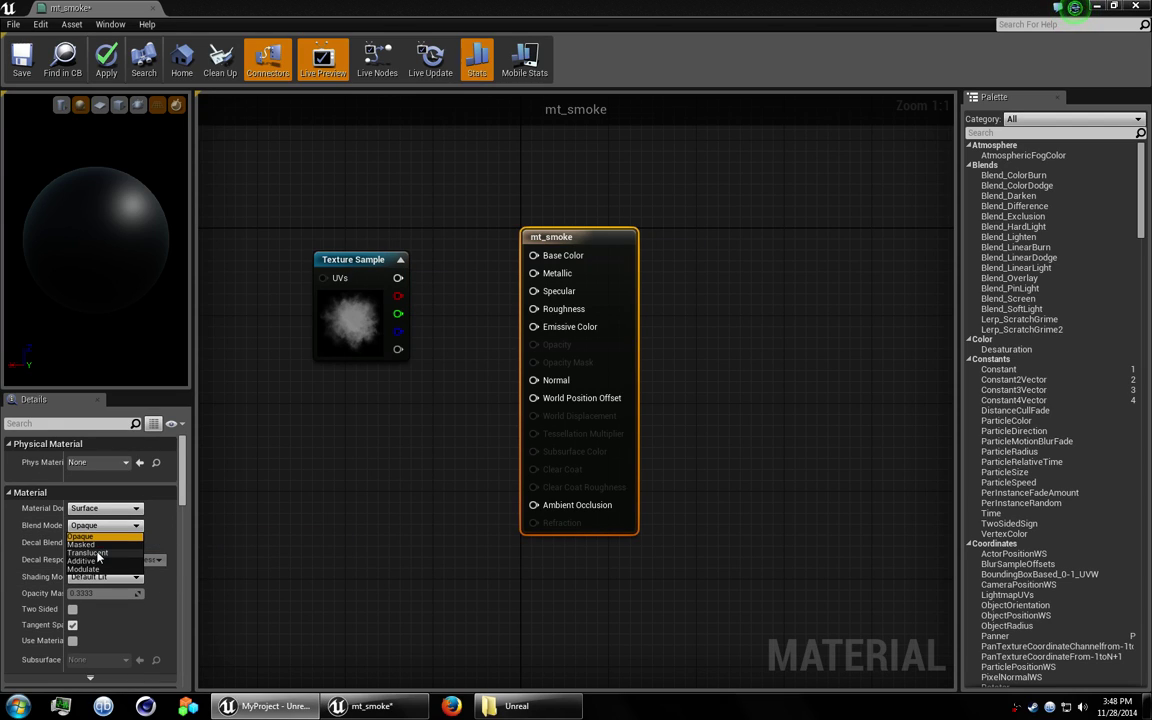
click(124, 557)
click(104, 577)
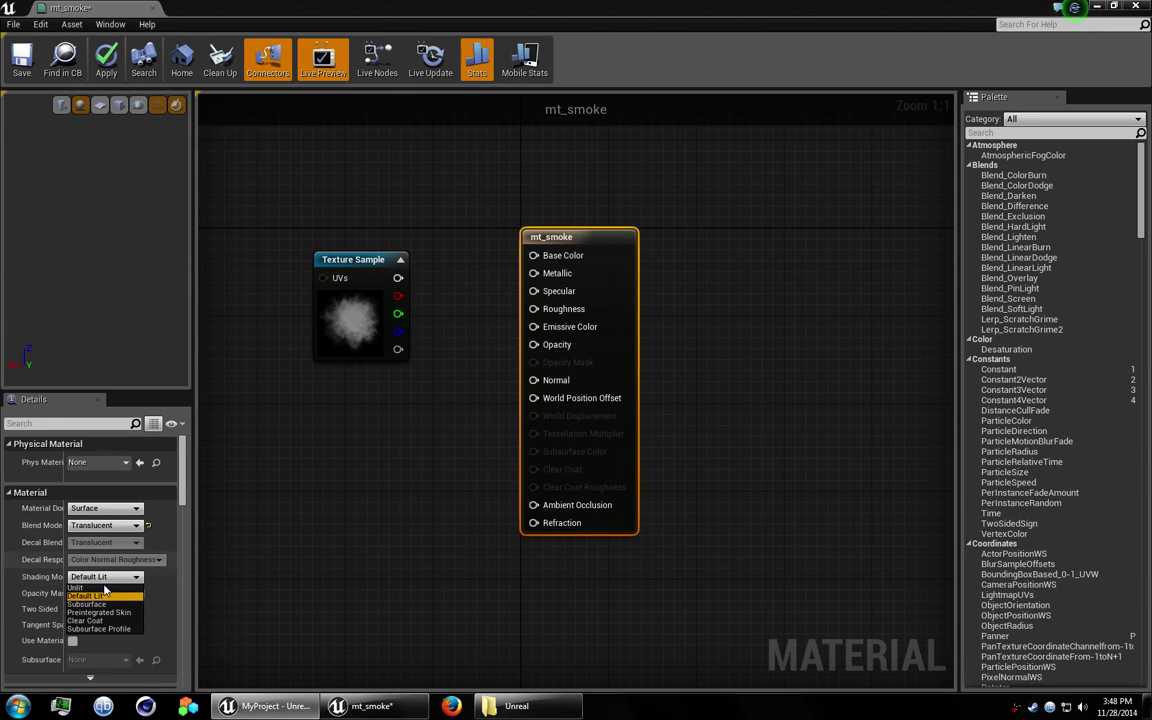
click(98, 587)
Enable Used with Particle Sprites in the mt_smoke material's usage settings.
right_drag(275, 538, 339, 450)
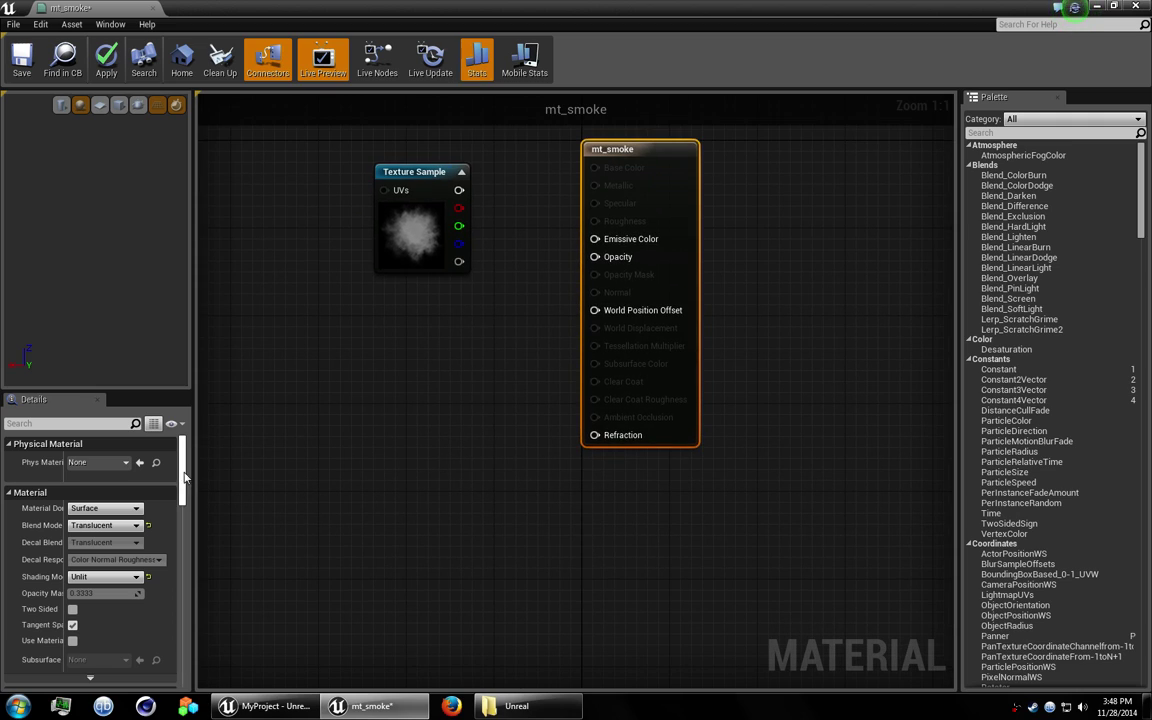
drag(182, 480, 187, 565)
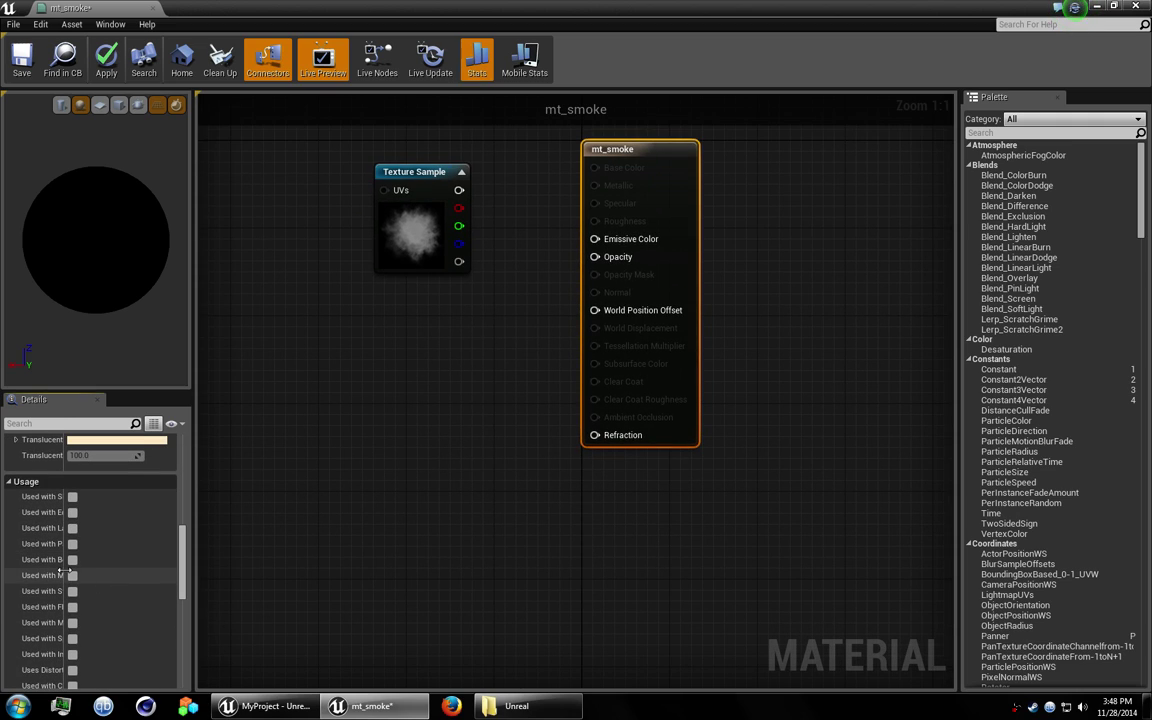
drag(64, 569, 144, 565)
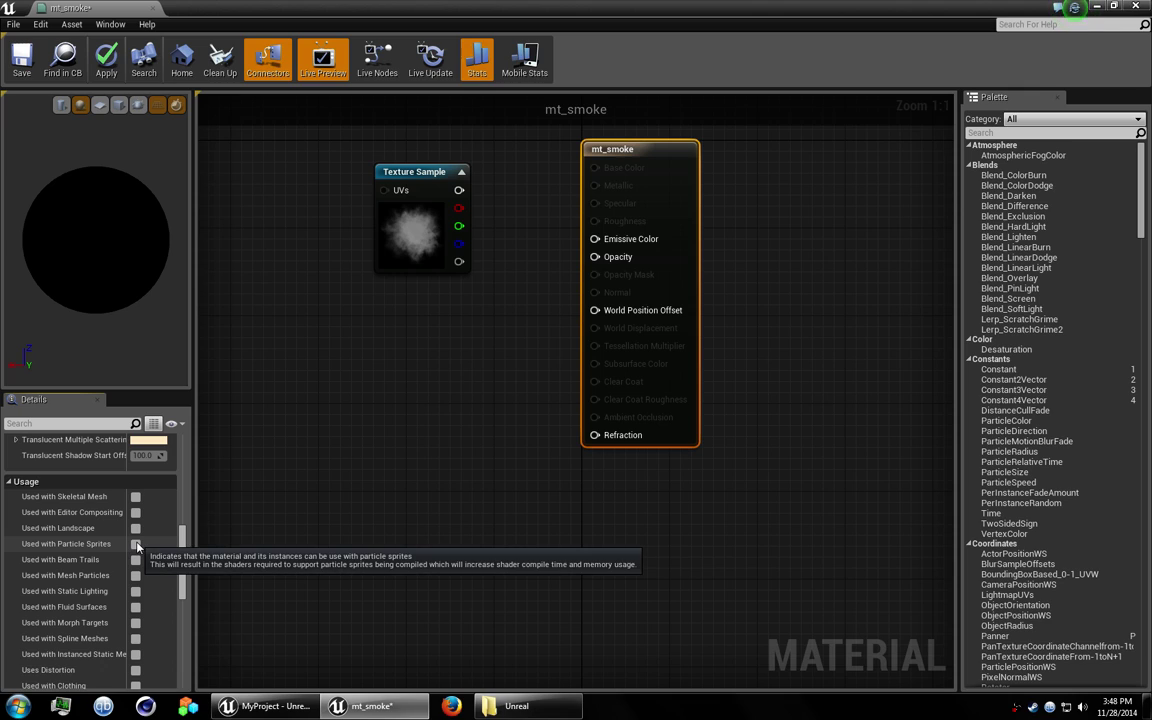
click(135, 543)
Add a Particle Color node to the graph and arrange it below the Texture Sample, both well left of the material node.
right_drag(369, 397, 357, 430)
drag(347, 309, 290, 287)
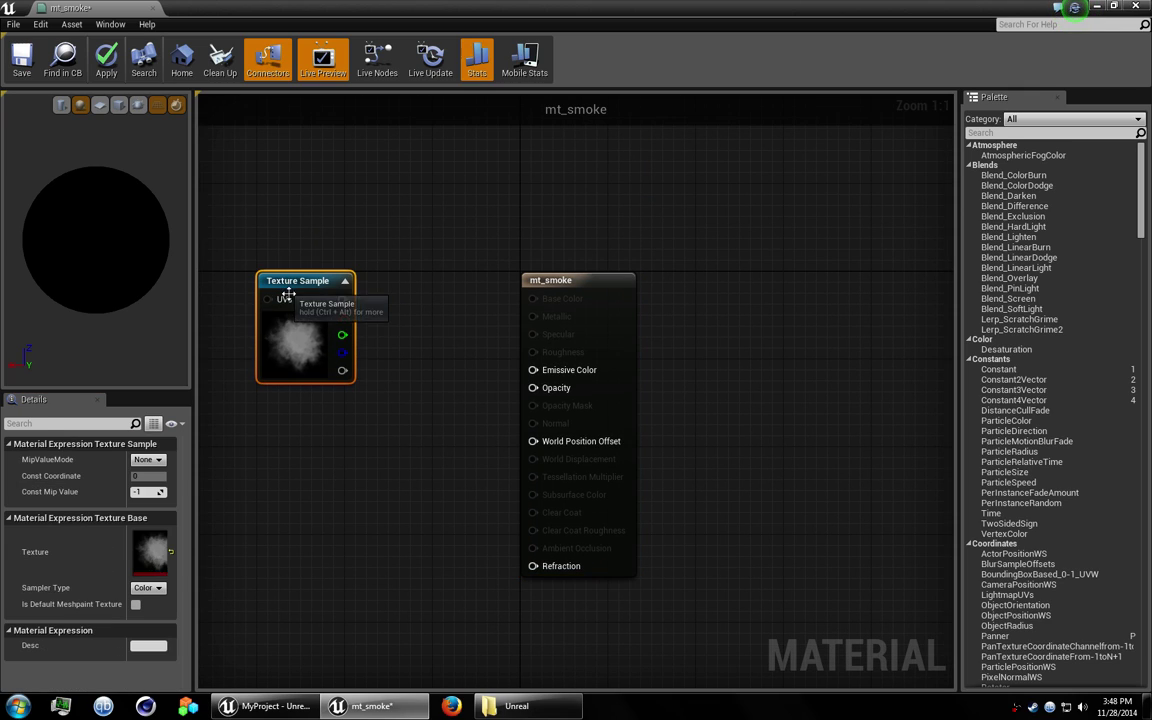
right_click(333, 521)
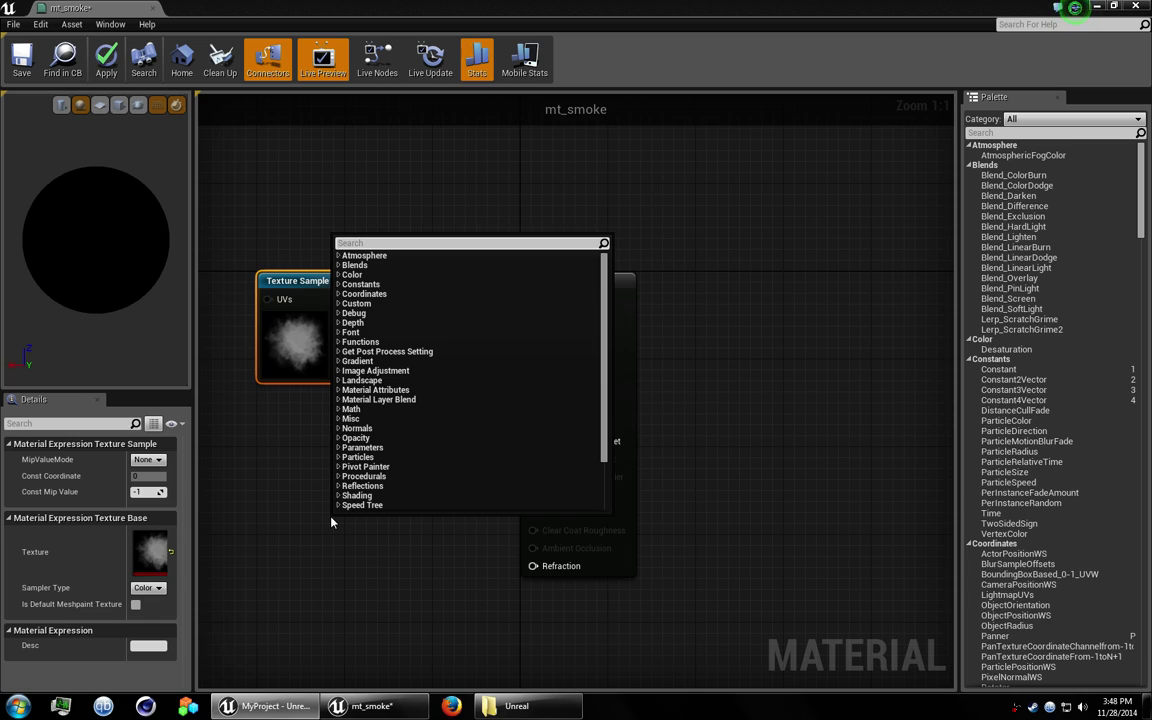
text(part)
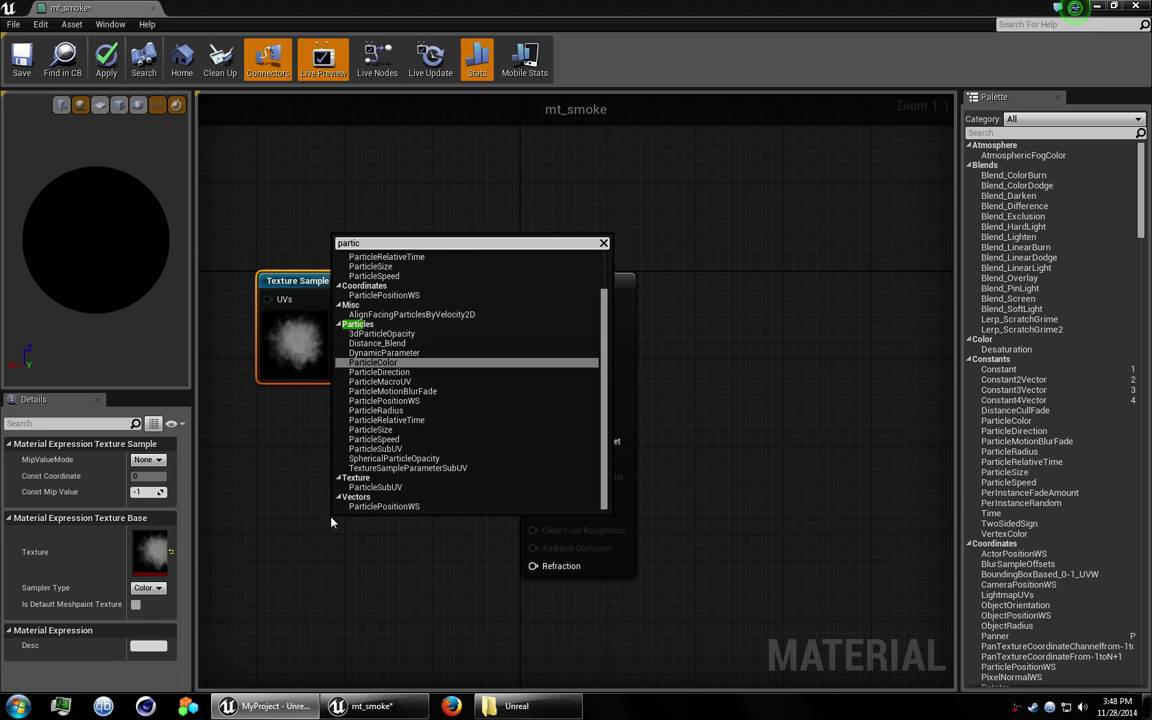
text(ic)
key(Return)
drag(342, 514, 237, 502)
drag(315, 300, 280, 288)
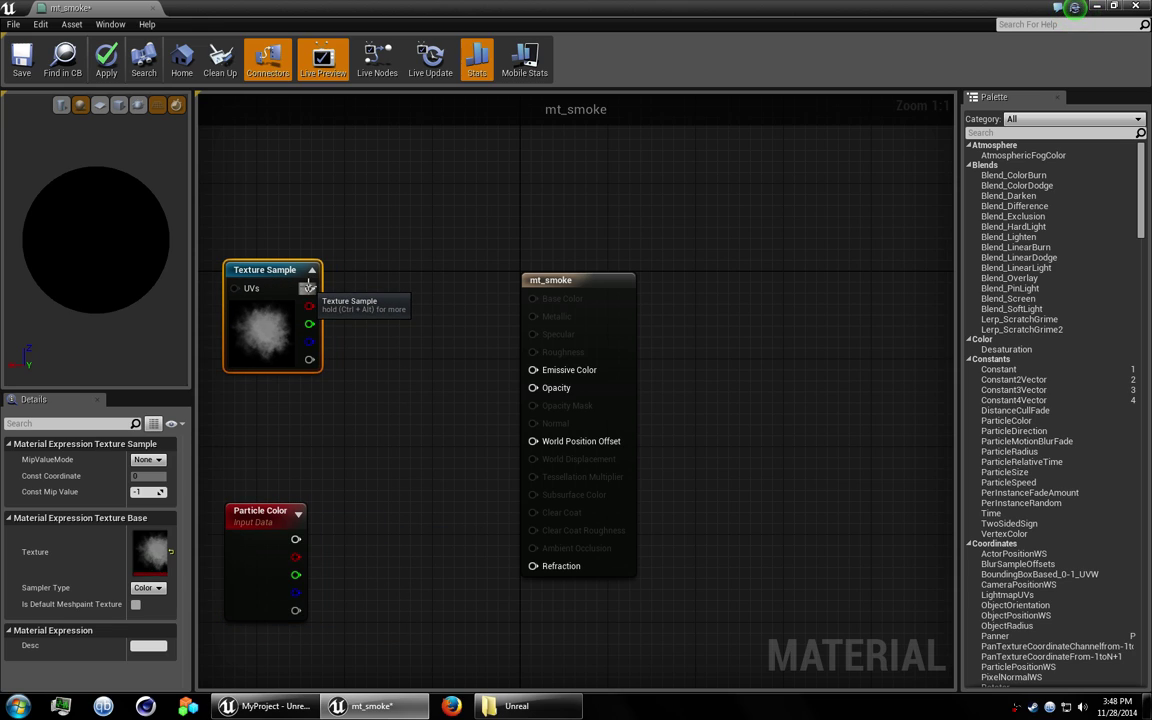
Show the material preview on a plane and add a Multiply node between the Texture Sample and the material node.
click(99, 105)
right_click(352, 444)
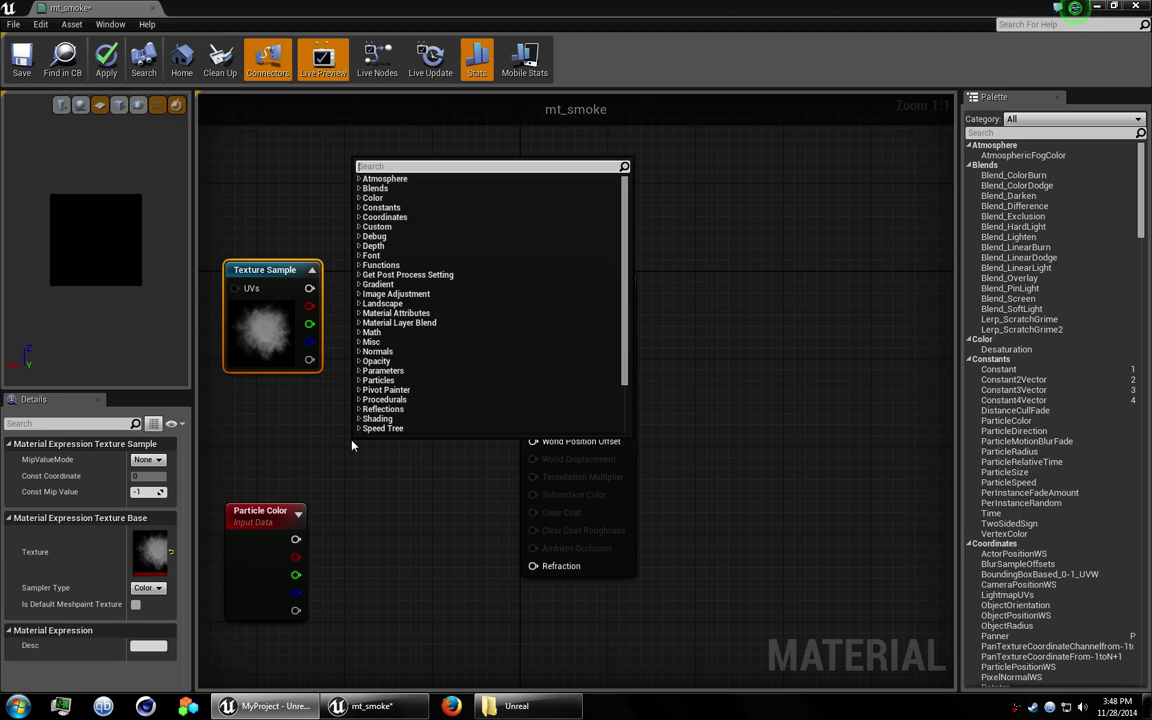
text(multi)
key(Return)
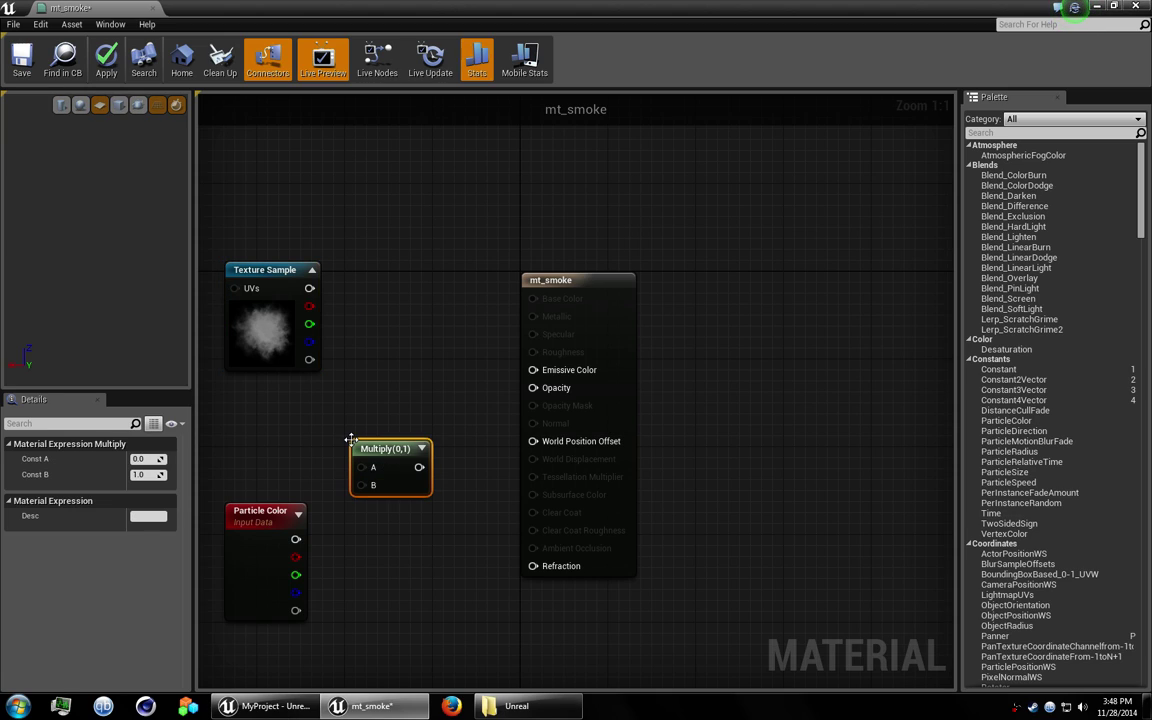
drag(398, 447, 414, 367)
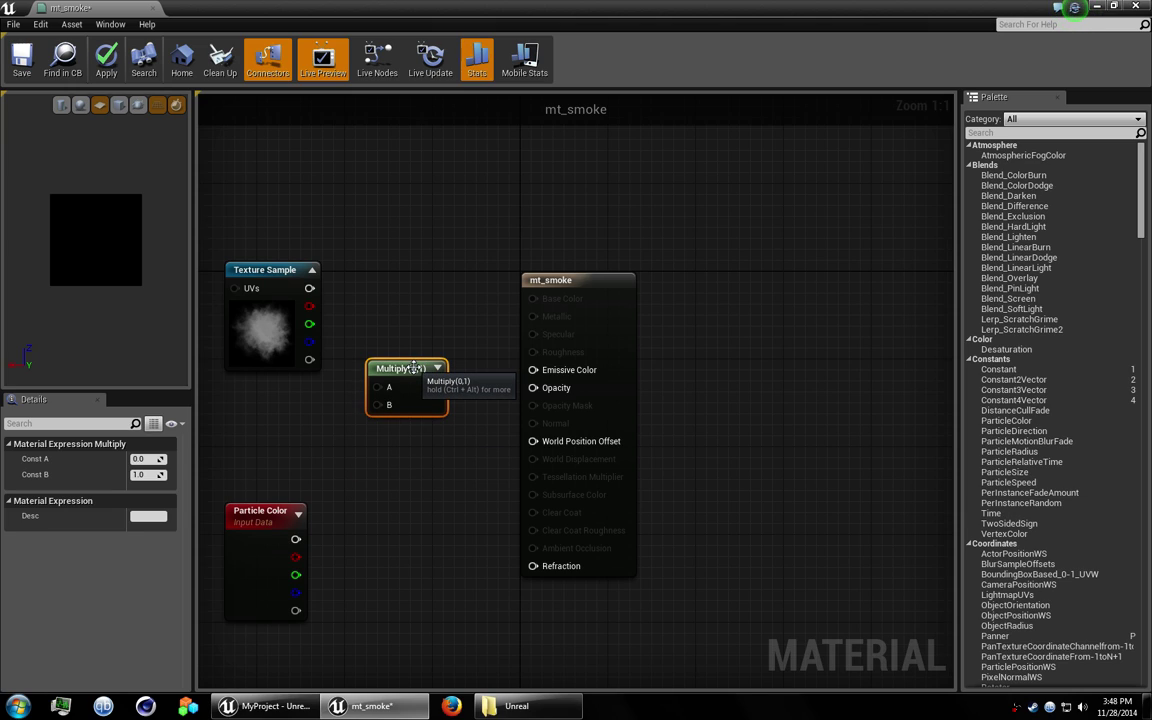
Duplicate the Multiply node and align the two Multiply nodes one above the other.
key(ctrl+w)
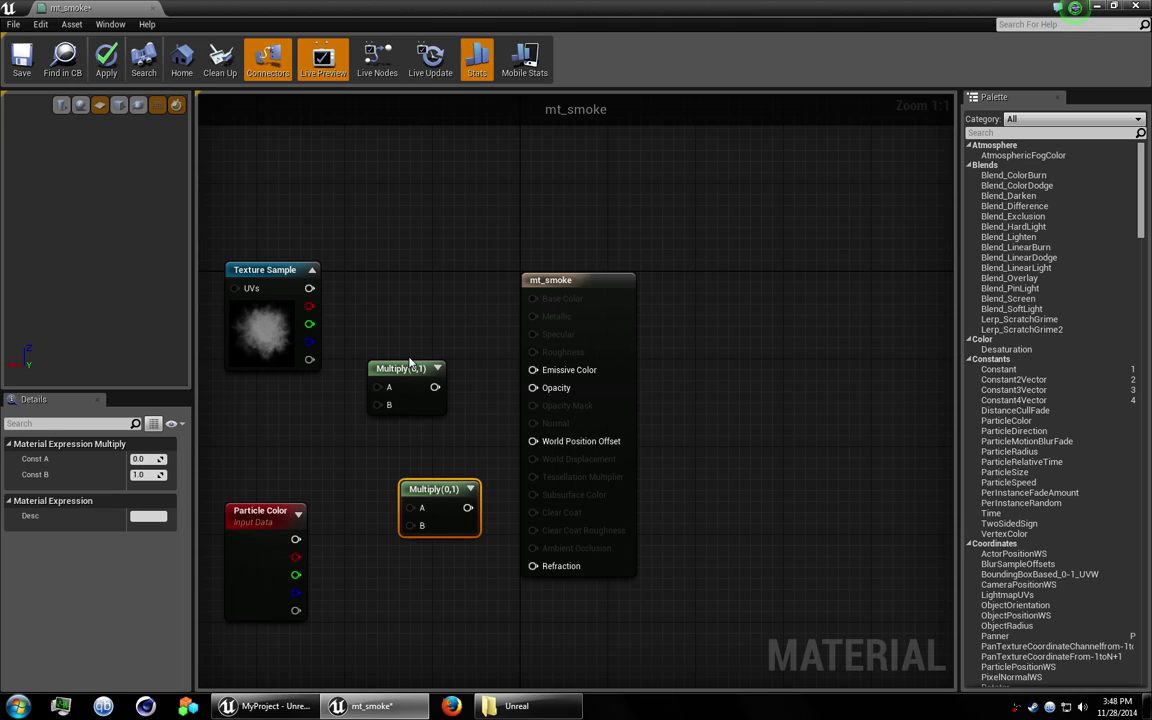
drag(405, 371, 417, 305)
click(433, 490)
drag(433, 490, 412, 468)
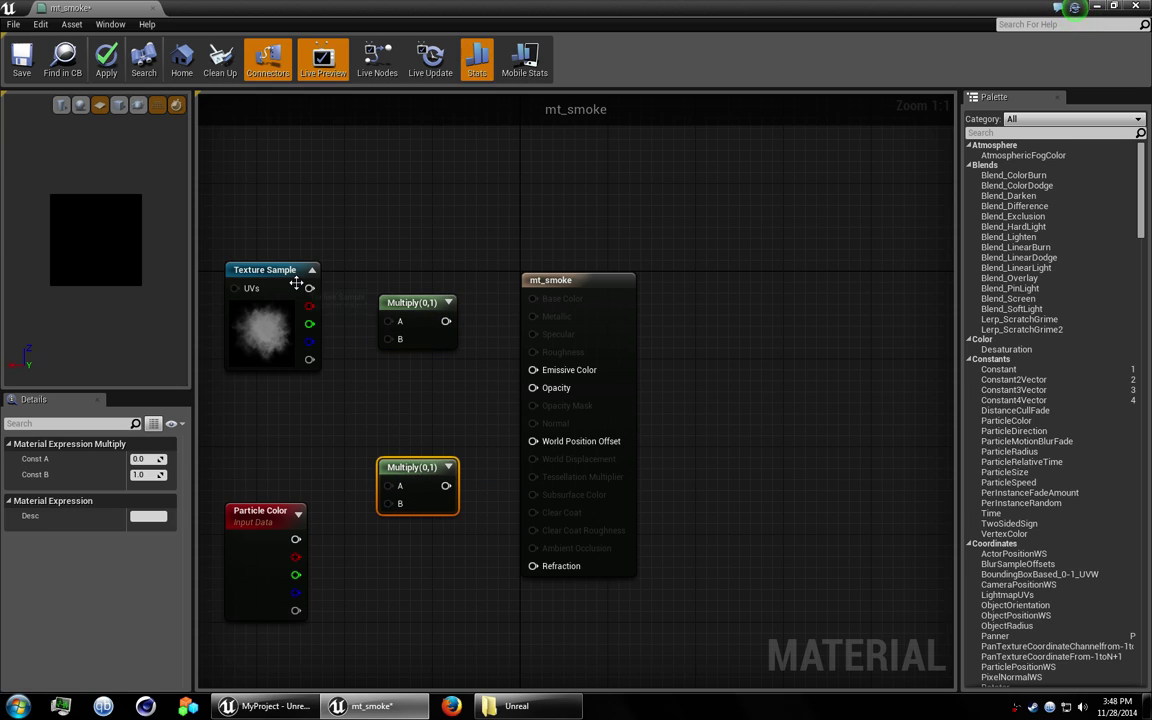
Connect the Texture Sample and Particle Color colour outputs to the upper Multiply's A and B, and its result to Emissive Color.
click(298, 272)
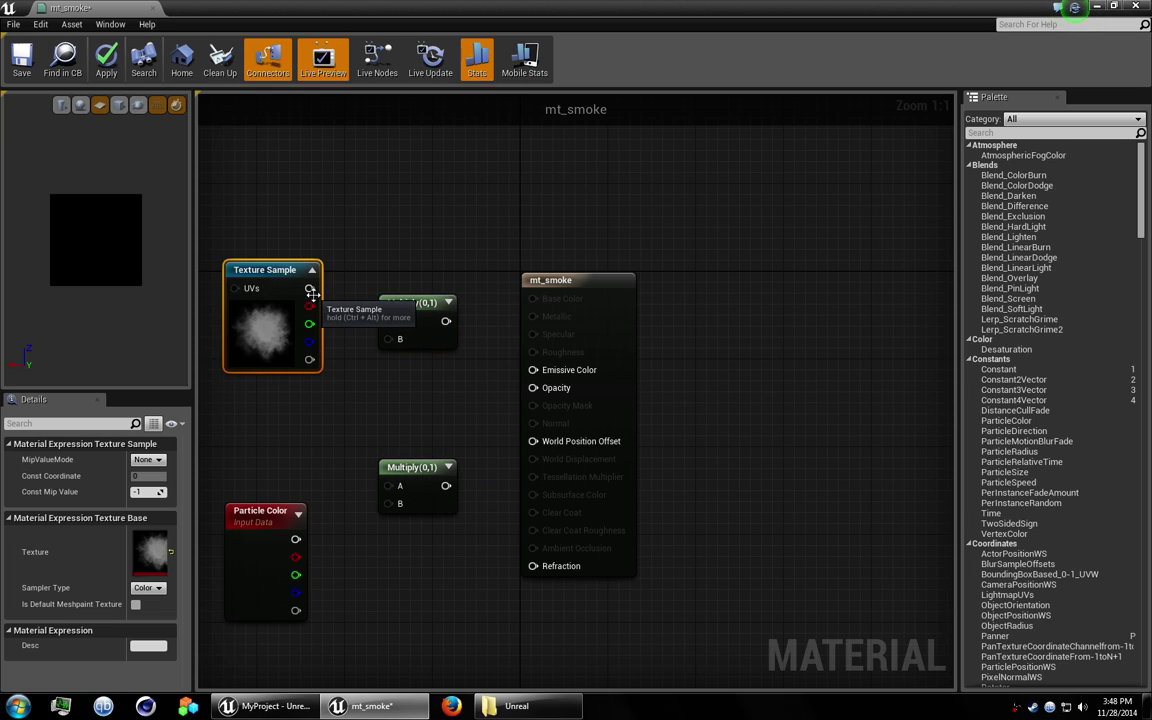
drag(309, 288, 400, 322)
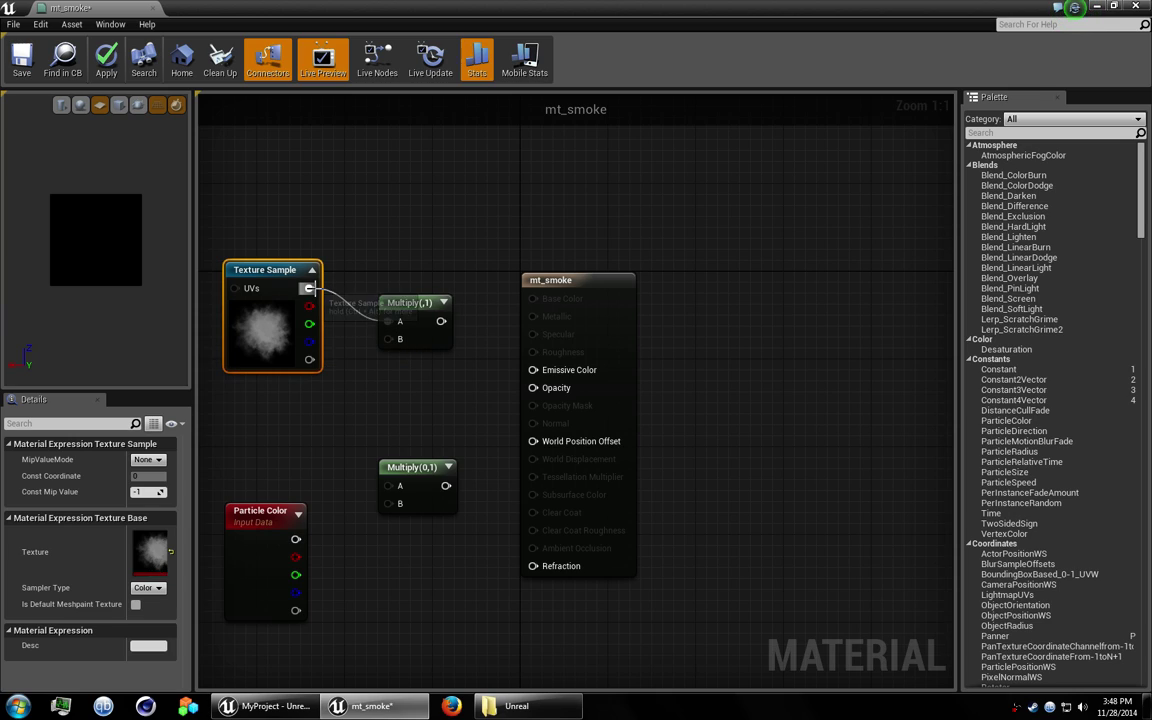
drag(441, 321, 531, 370)
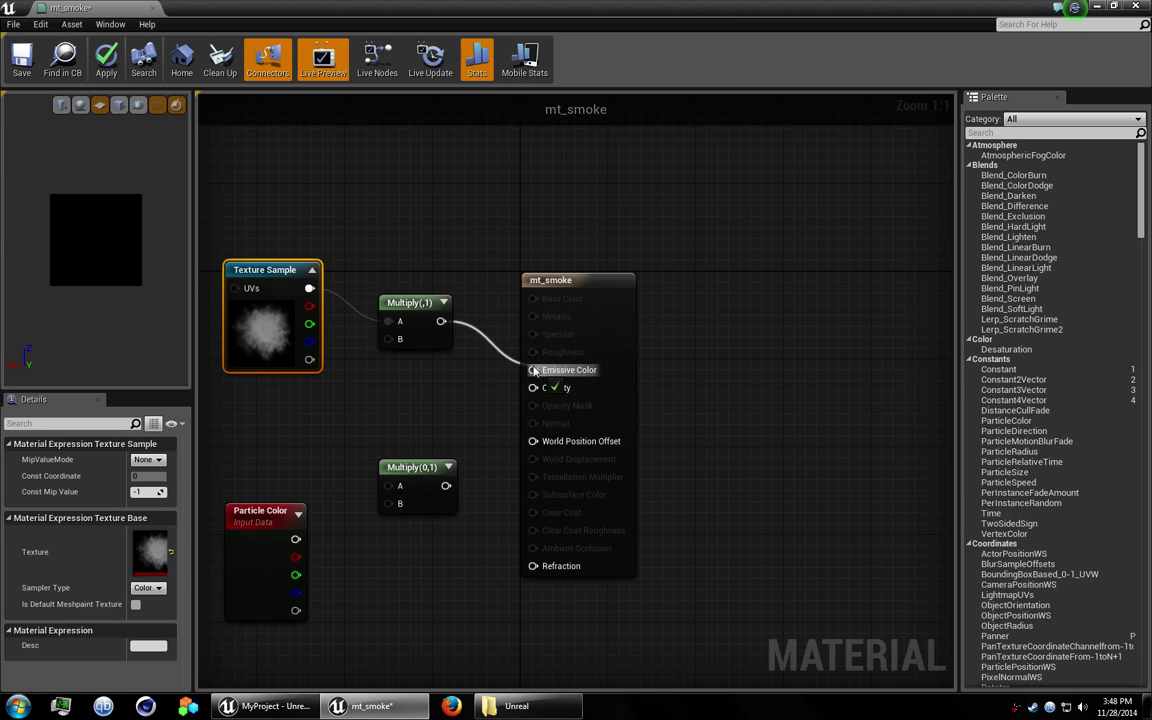
drag(296, 539, 390, 340)
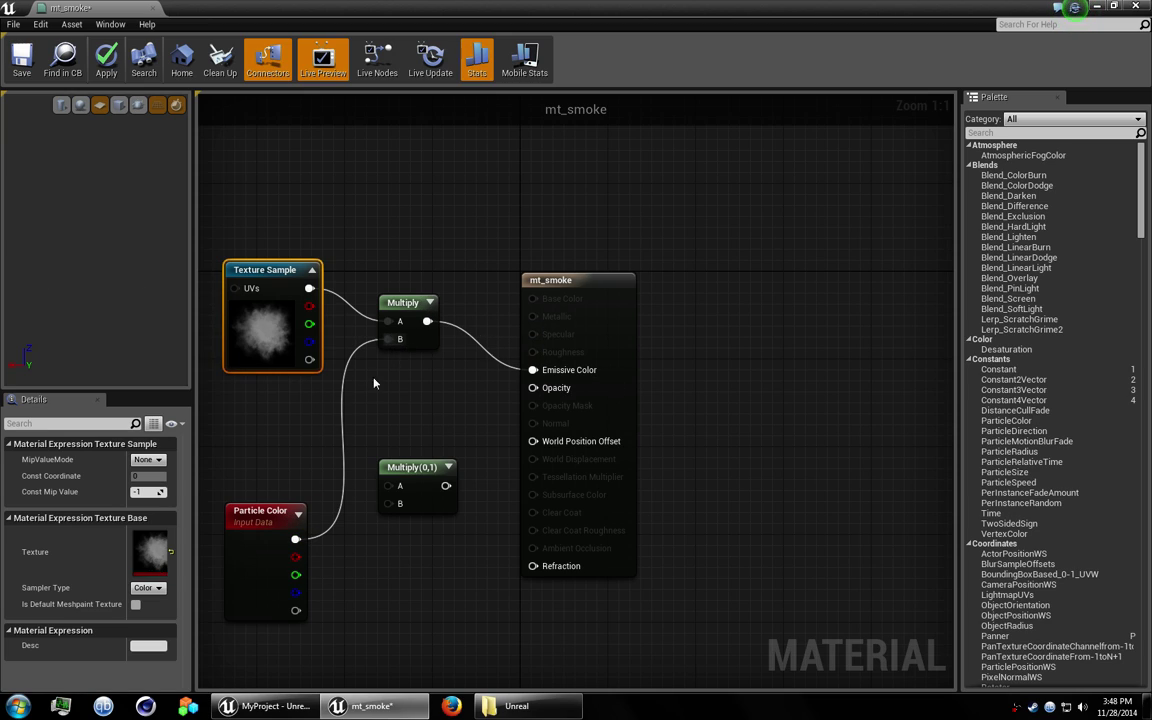
Wire the material's Opacity input, connecting Particle Color's alpha output to input B of the lower Multiply node.
drag(295, 610, 387, 503)
drag(309, 288, 533, 388)
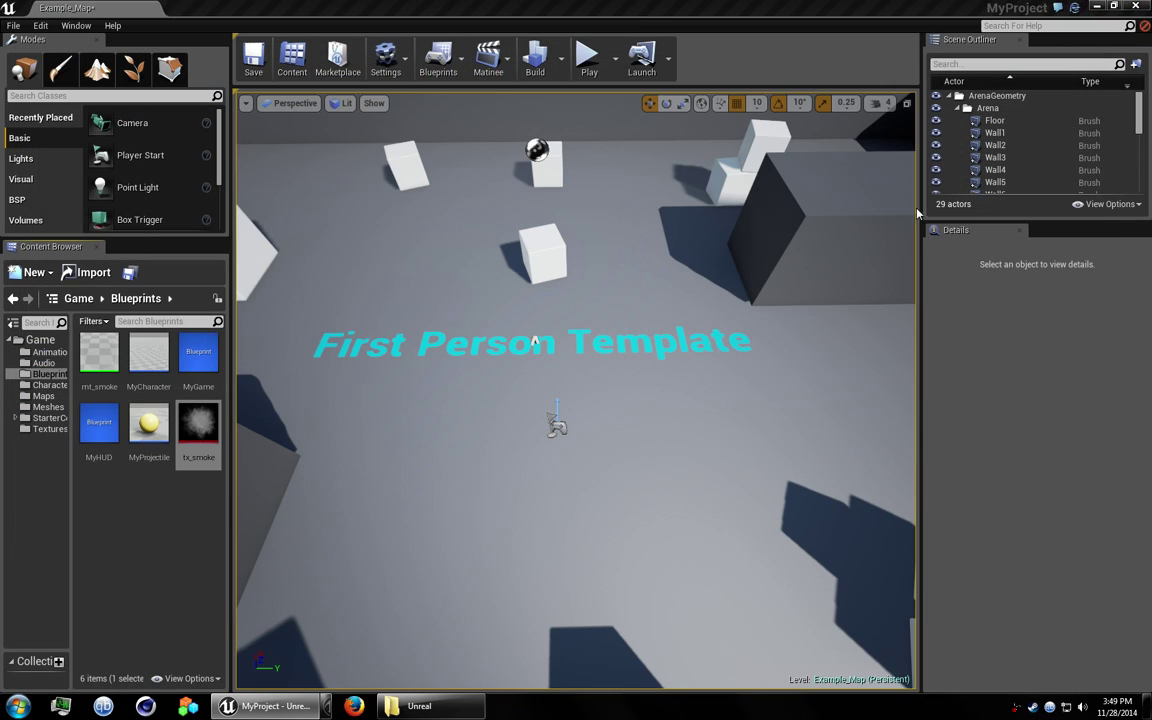
Create a particle system named fx_shockwave_1 in the Blueprints folder and open it for editing.
click(153, 540)
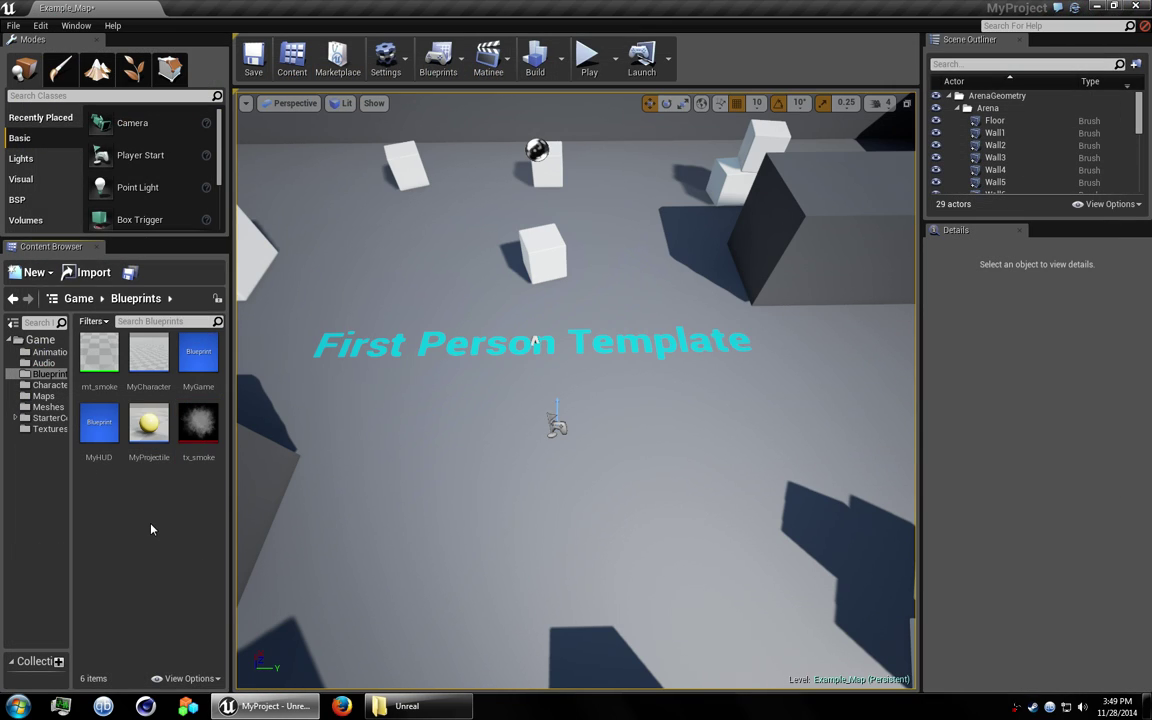
right_click(152, 529)
click(197, 384)
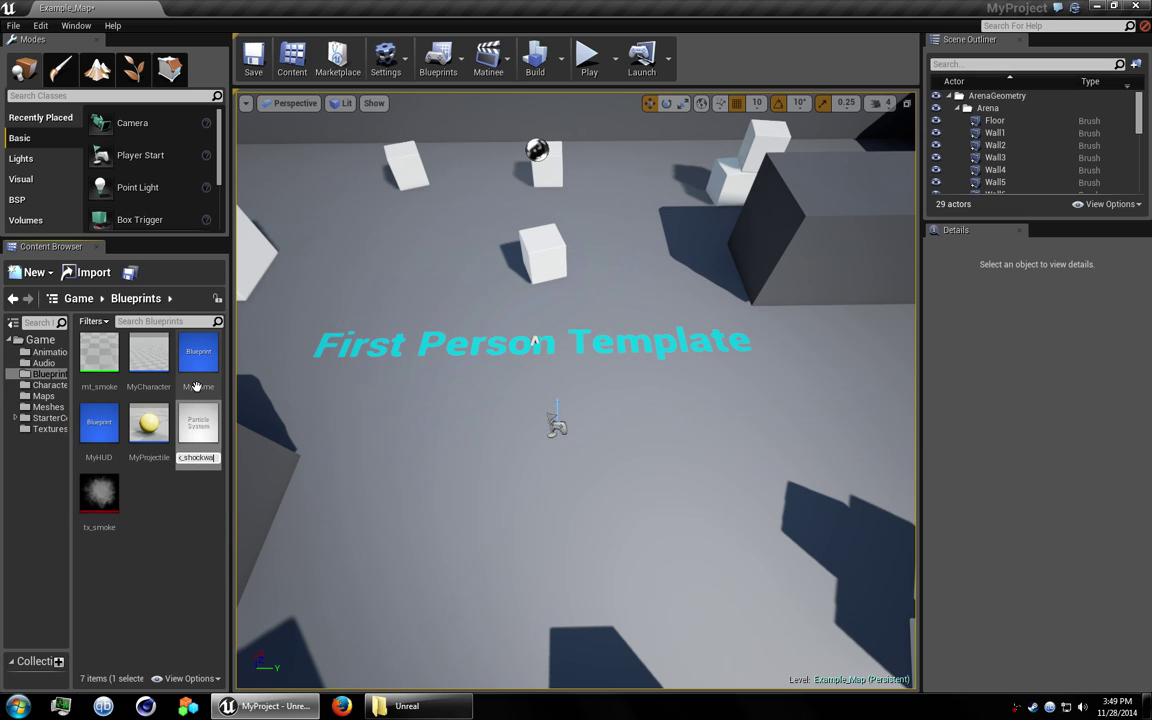
key(Return)
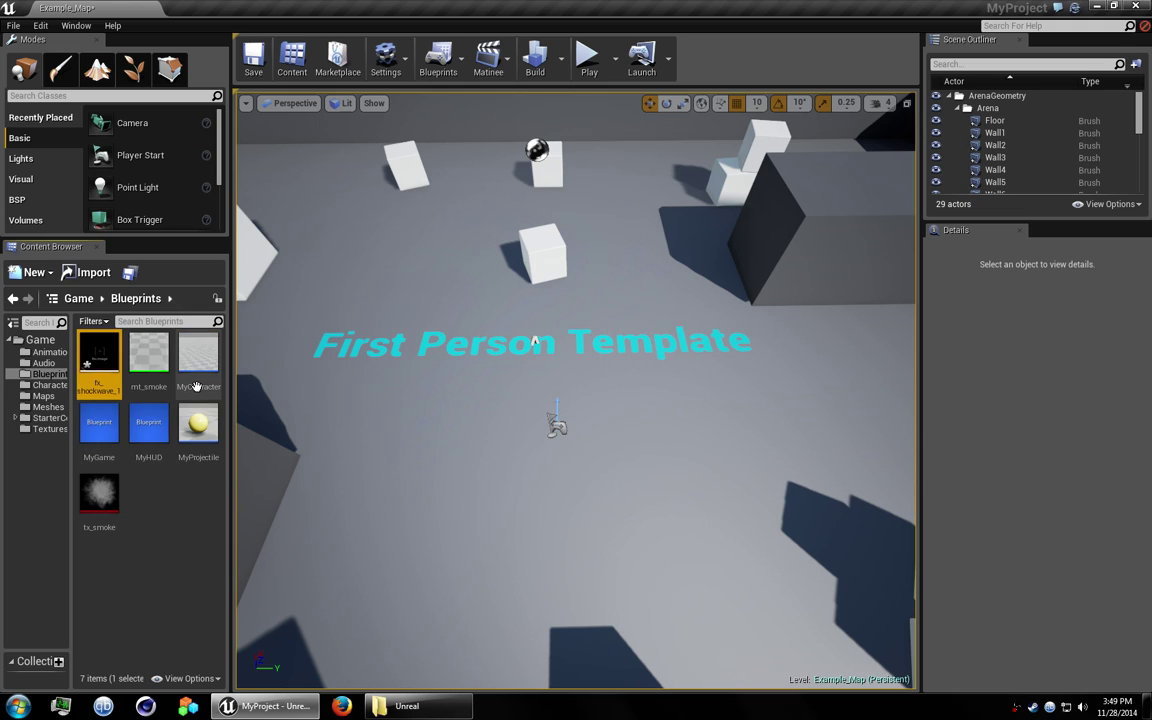
double_click(90, 365)
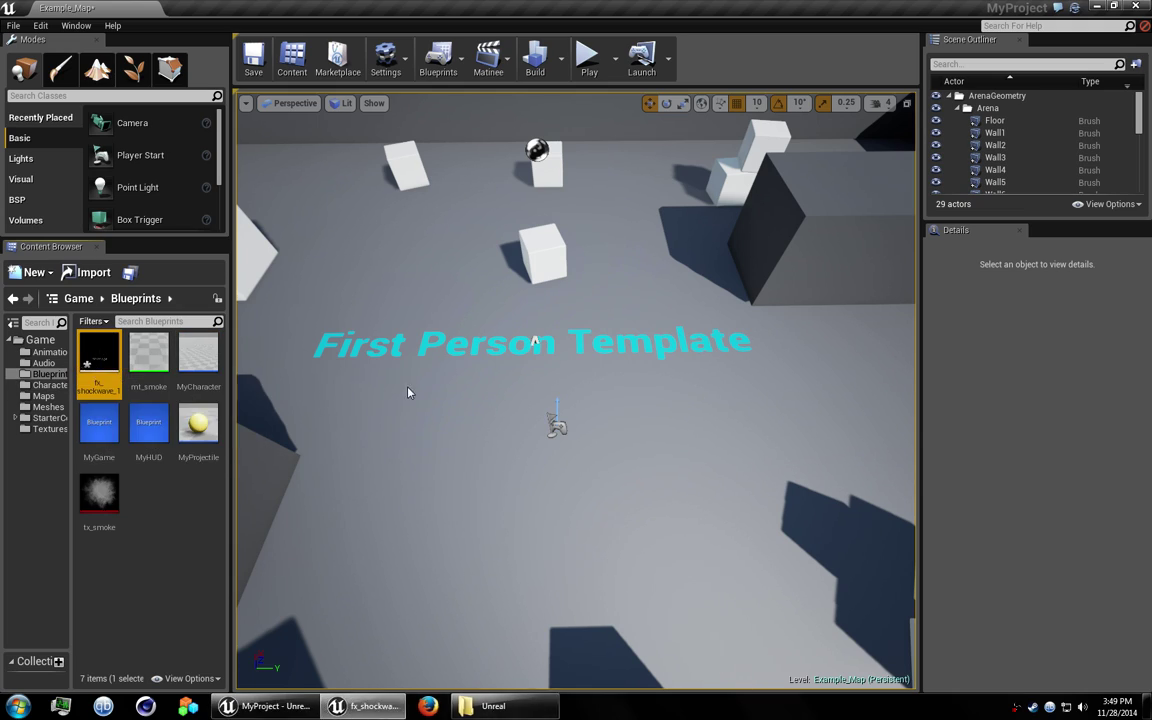
Assign the mt_smoke material to the emitter in its Required module.
click(416, 196)
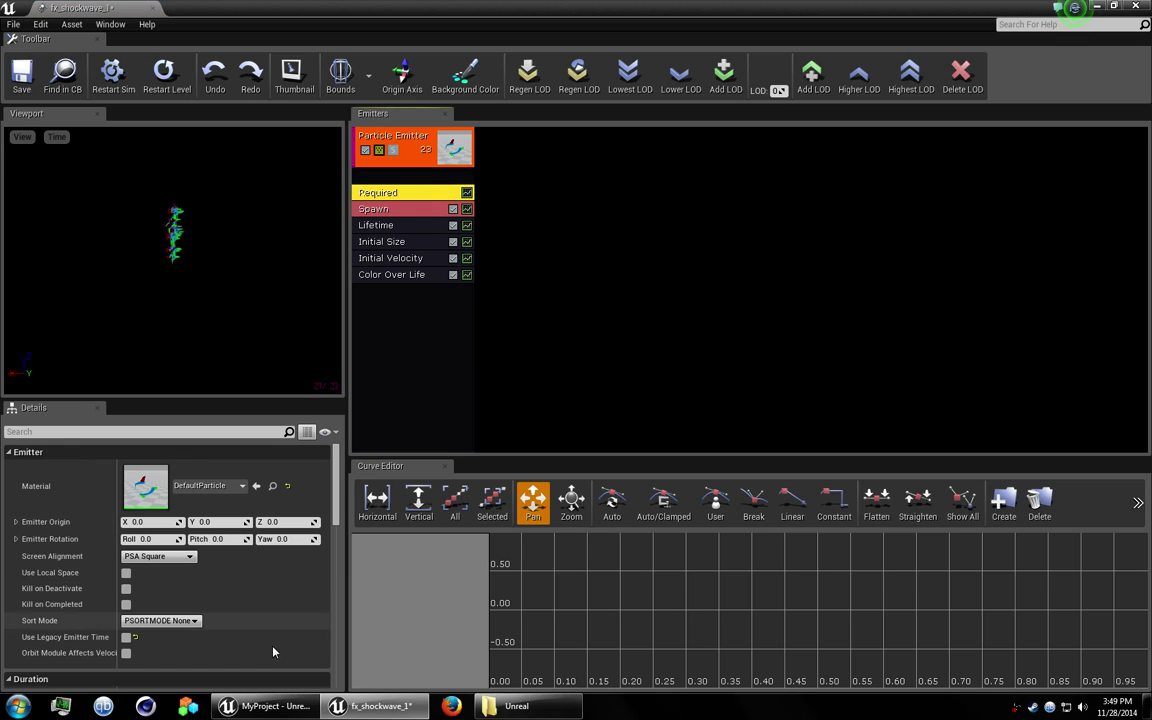
click(219, 485)
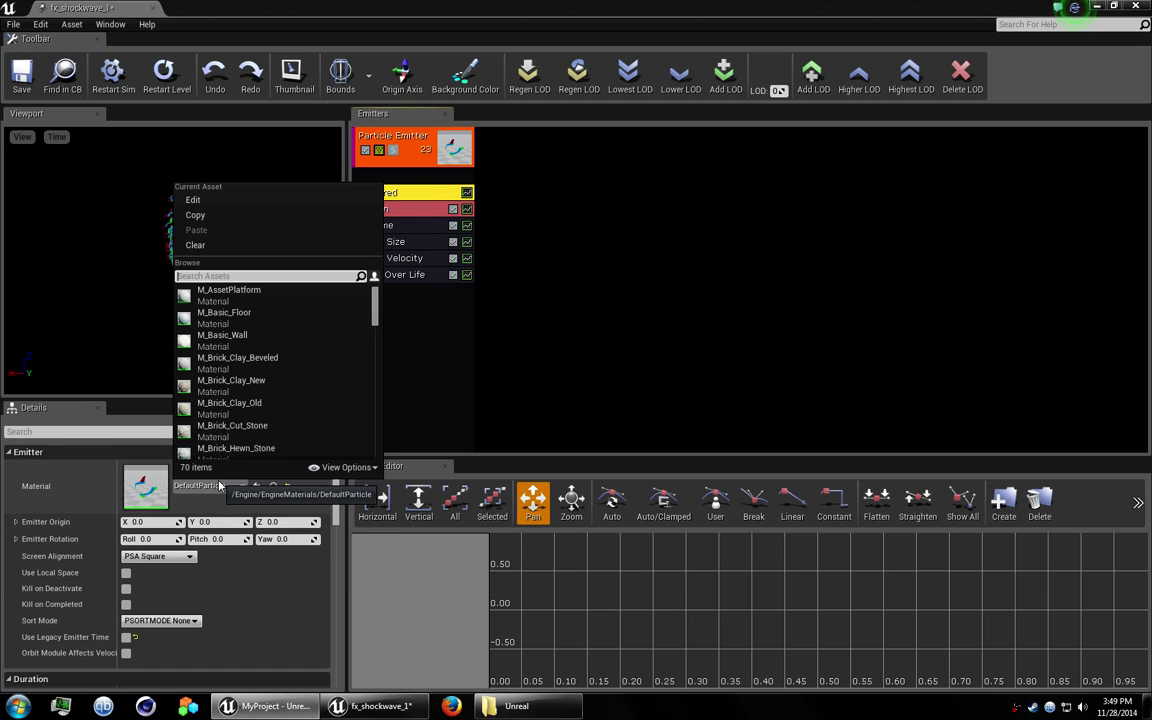
text(mt_smoke)
click(230, 296)
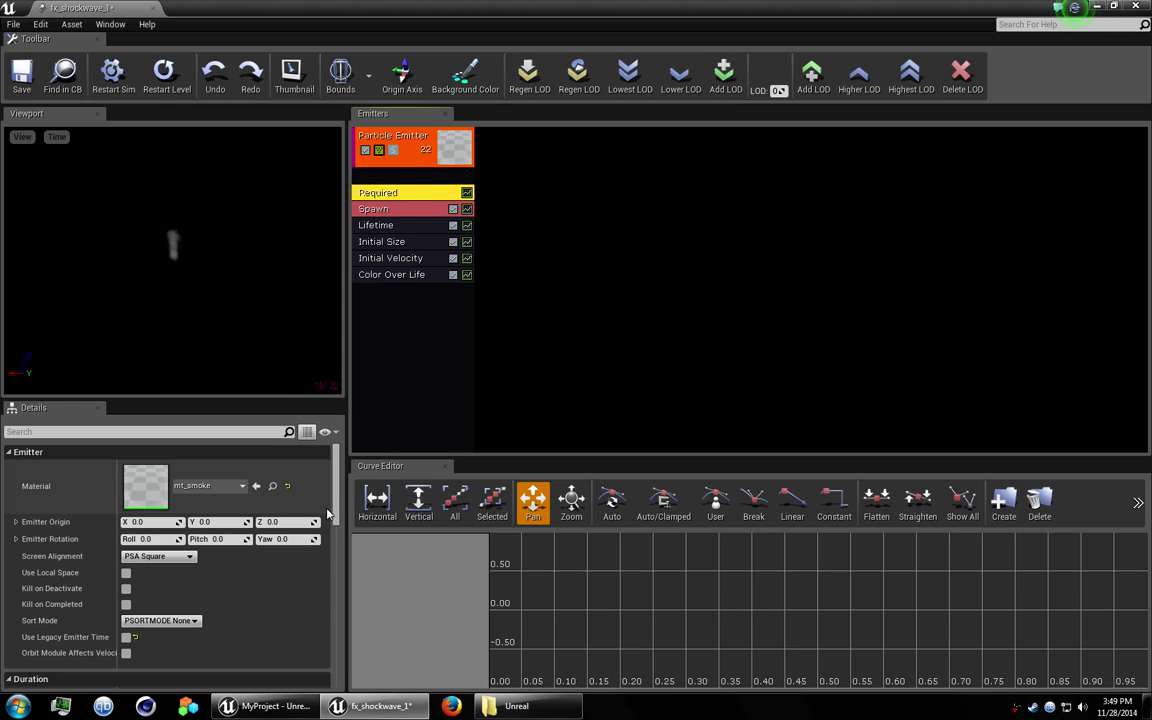
Set Emitter Loops to 1 in the emitter's Required module.
scroll(340, 500, down, 5)
scroll(338, 507, up, 3)
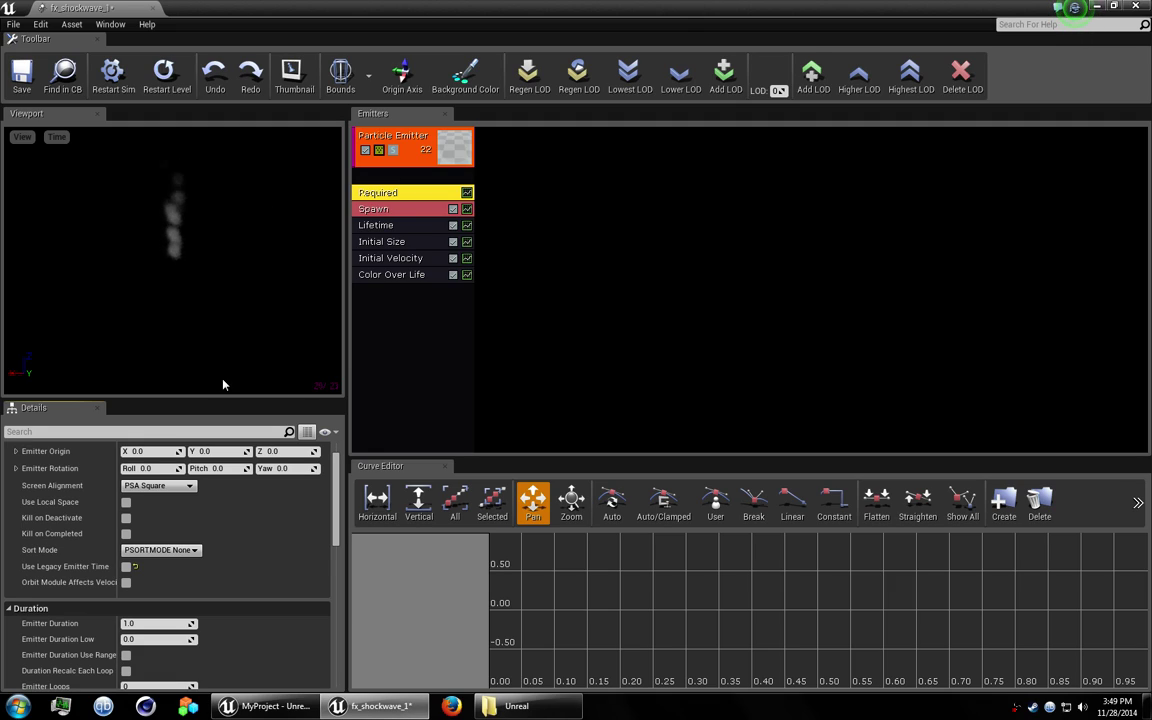
scroll(340, 530, down, 3)
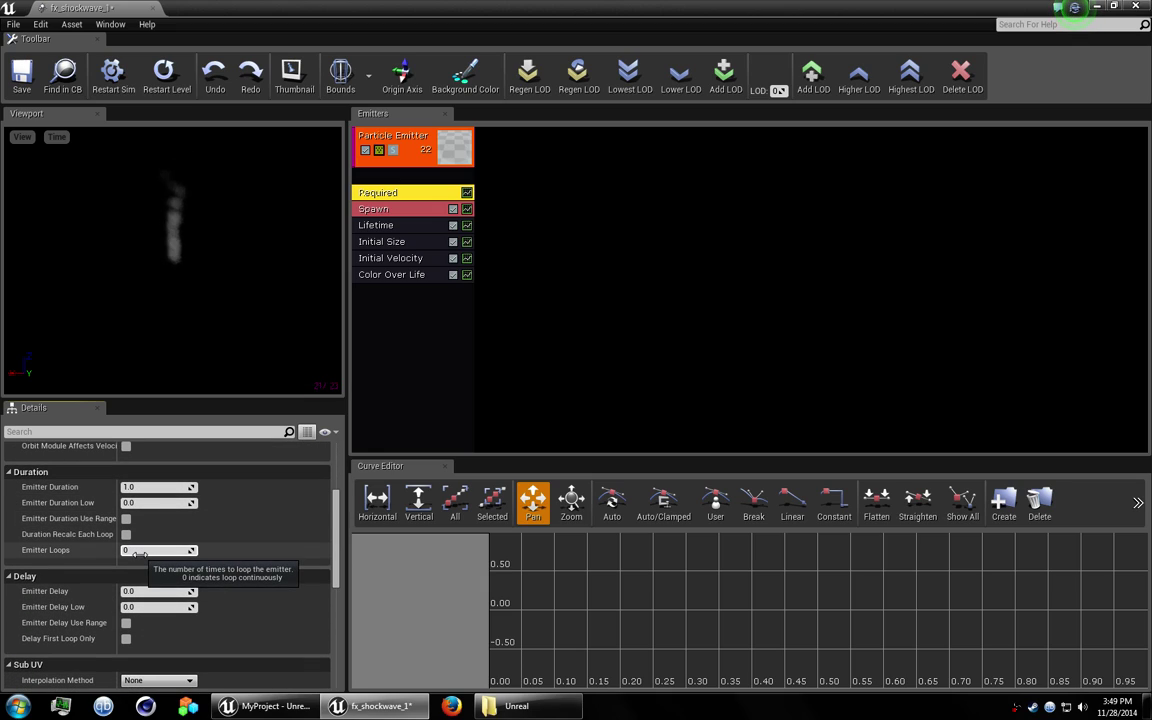
click(137, 551)
text(1)
key(Return)
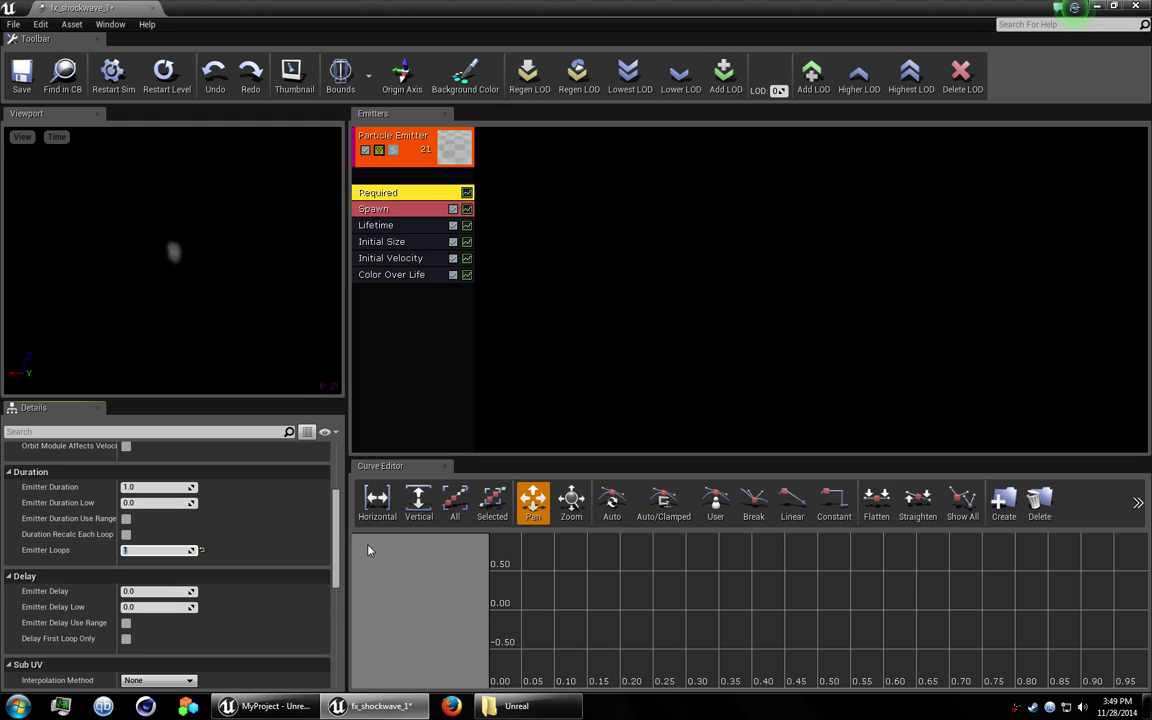
Set the Spawn module's constant spawn rate to 0.
click(378, 209)
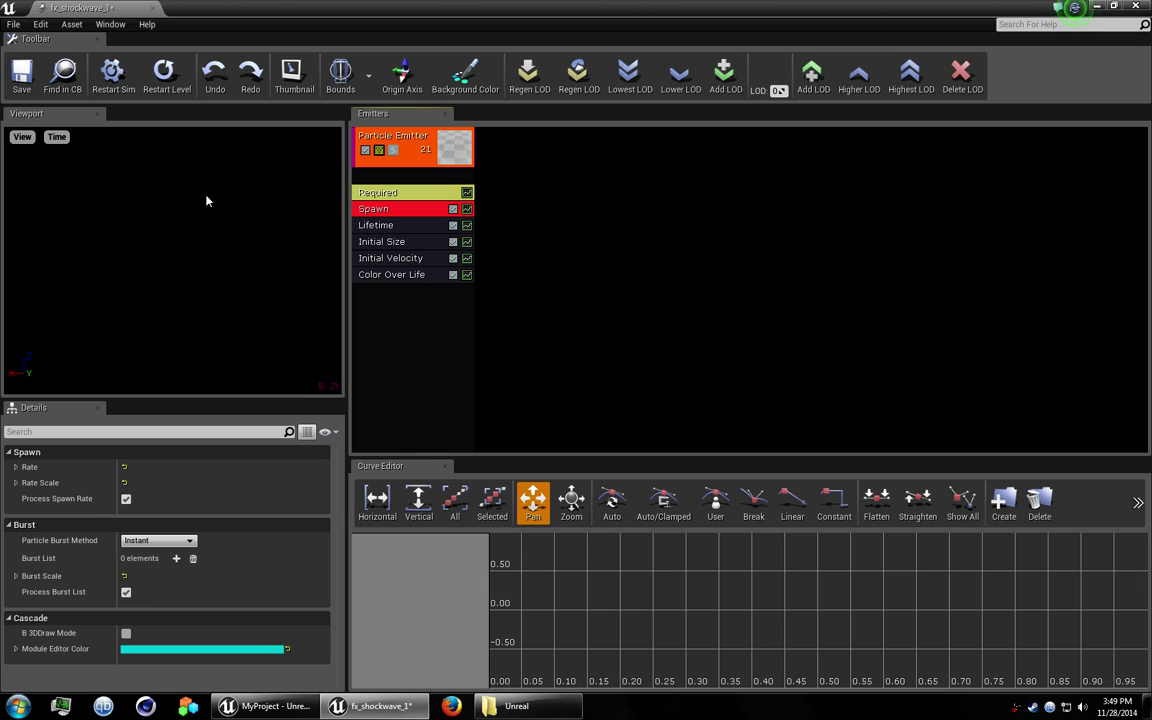
click(16, 467)
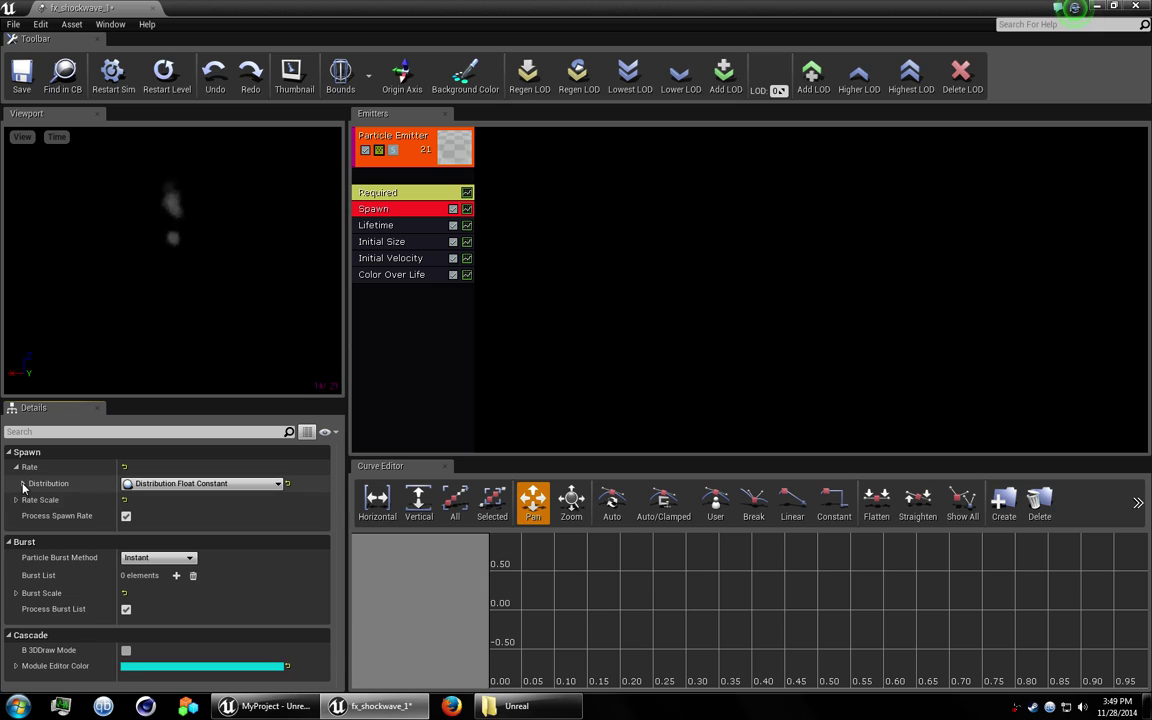
click(22, 483)
click(151, 499)
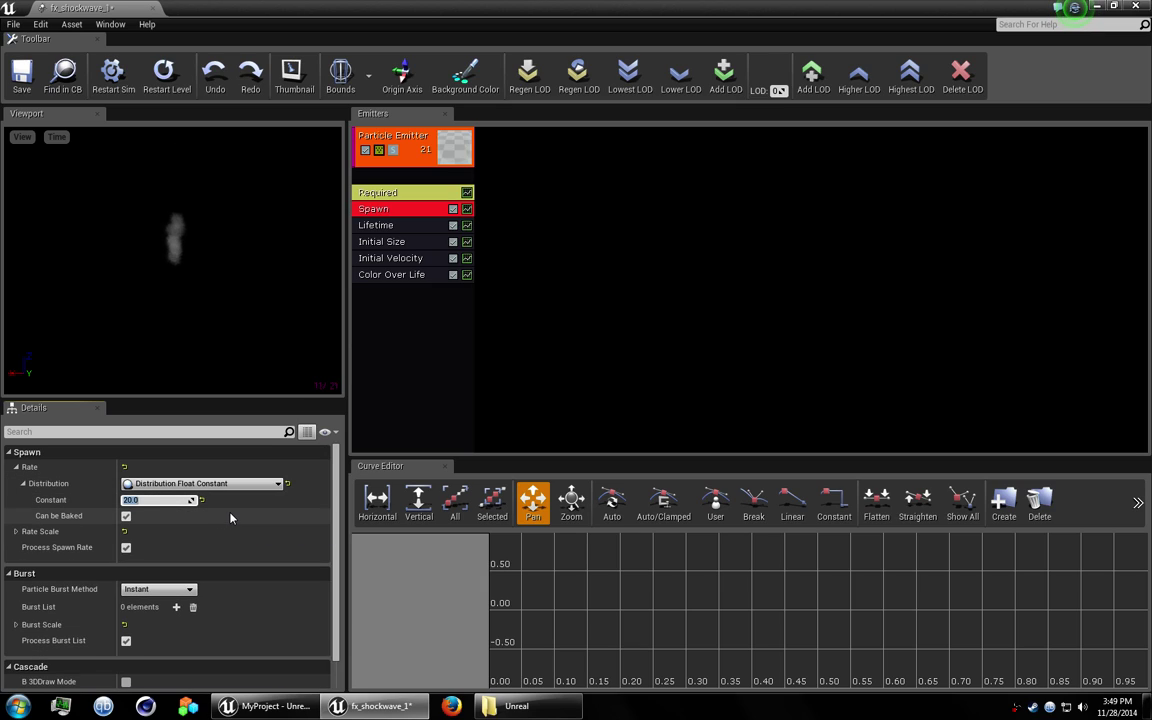
text(0)
key(Return)
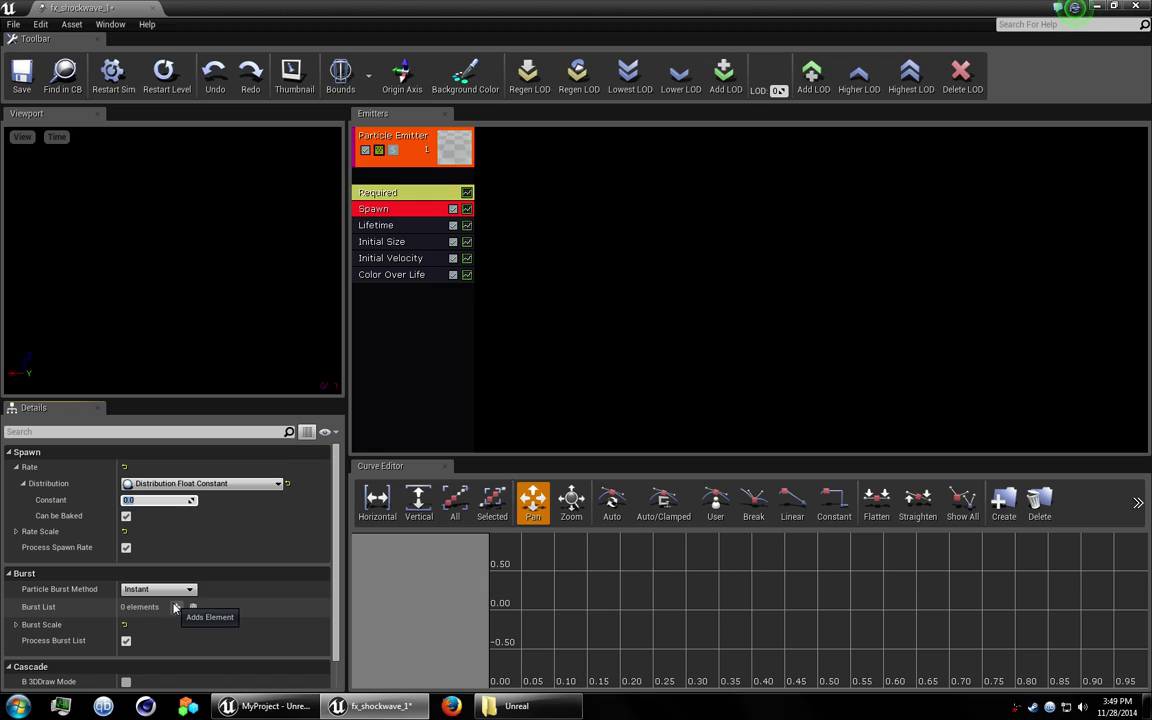
Add one element to the Spawn module's Burst List with a Count of 50.
click(176, 607)
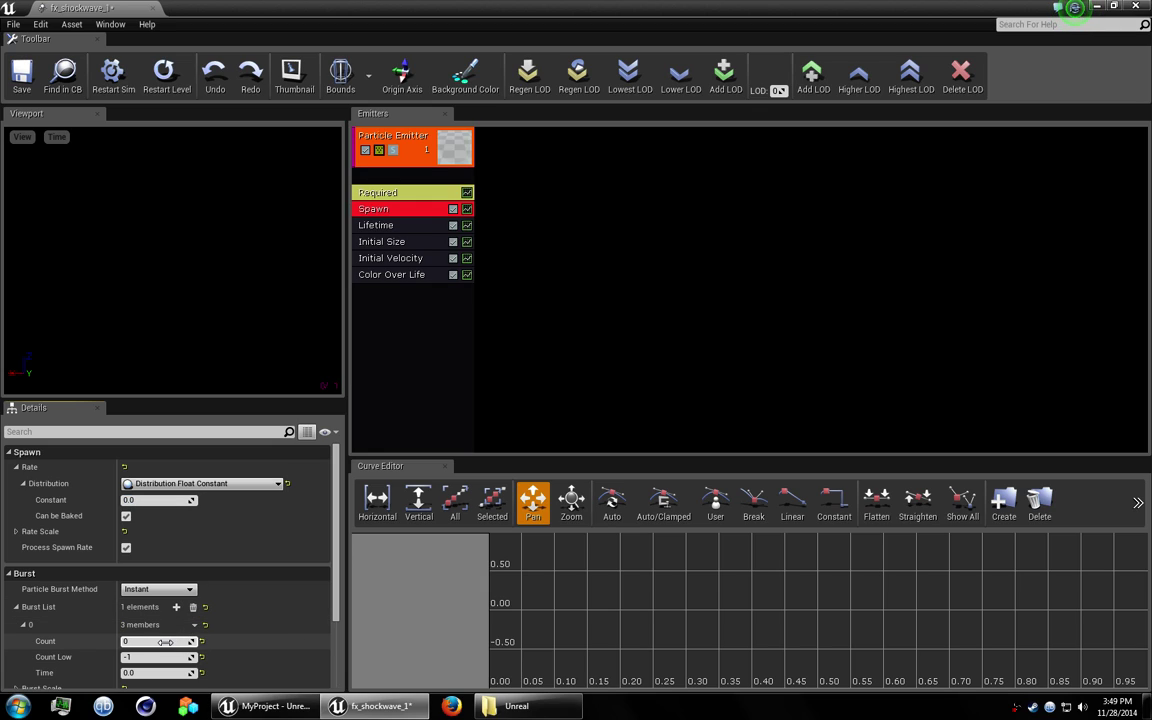
click(166, 641)
text(50)
key(Return)
Delete the Initial Velocity module from the particle emitter.
click(400, 228)
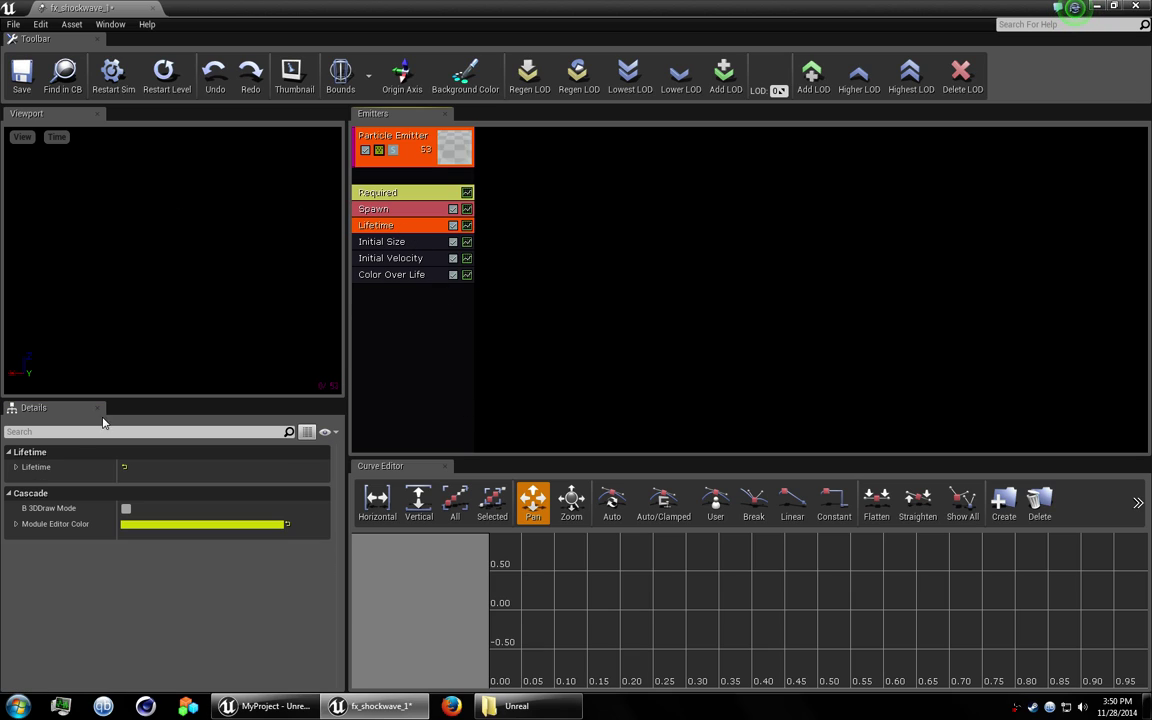
click(16, 467)
click(414, 244)
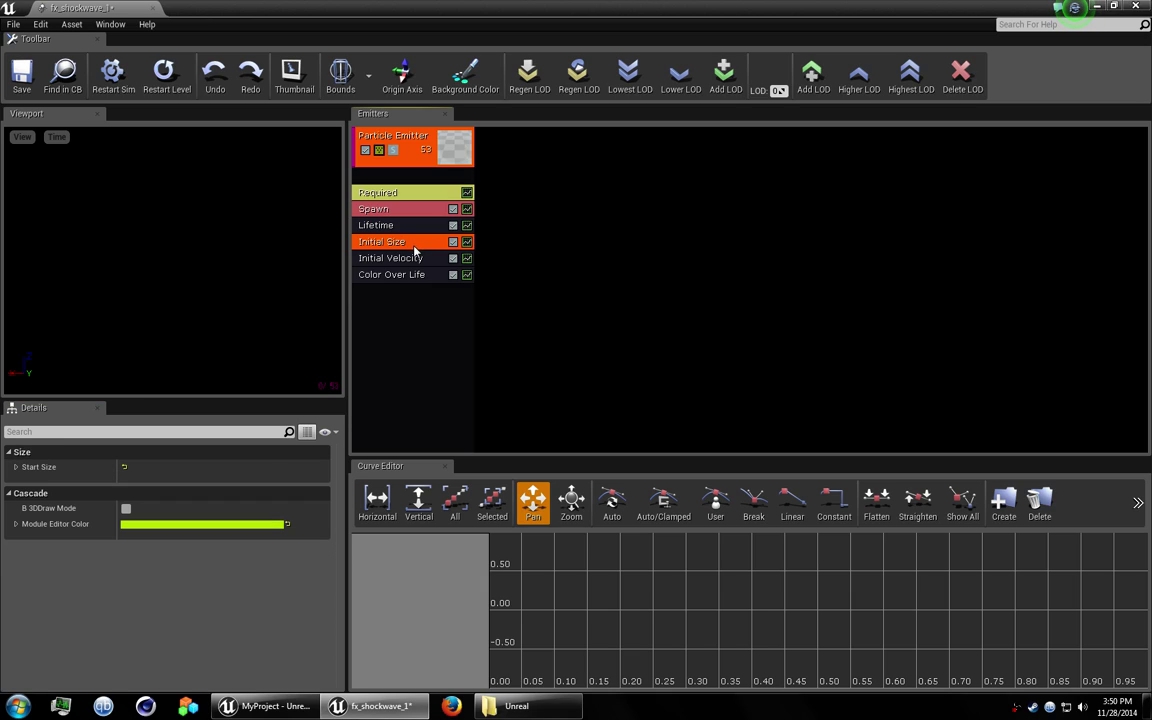
click(410, 260)
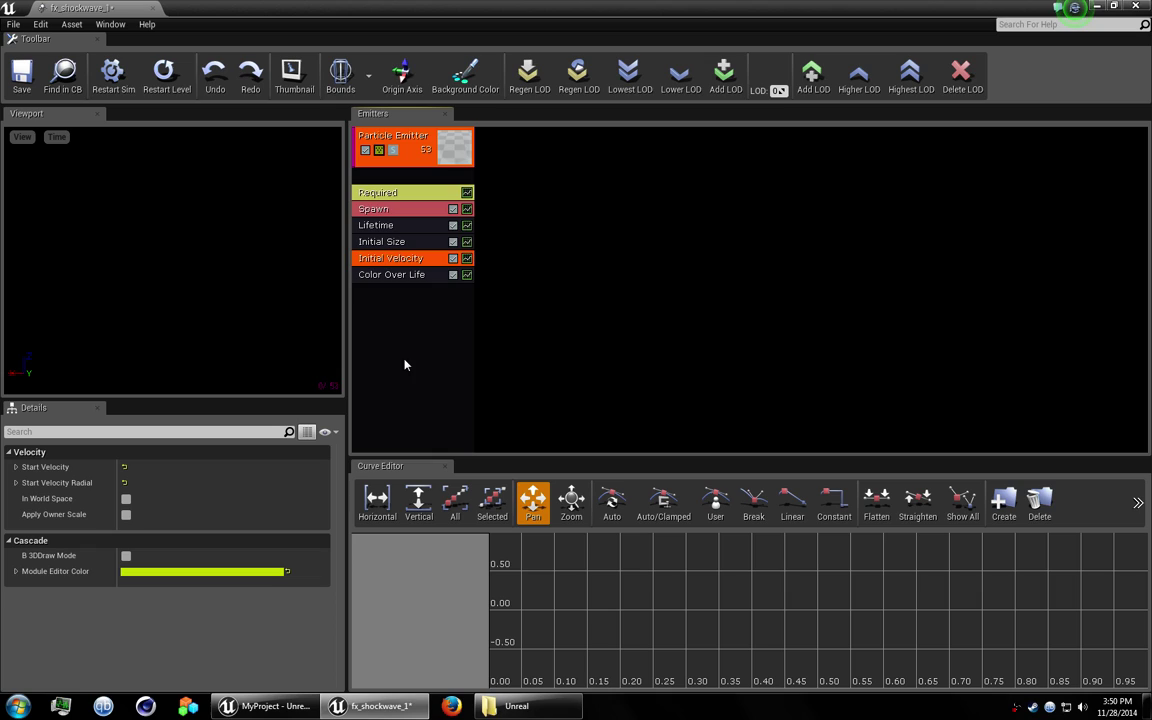
key(Delete)
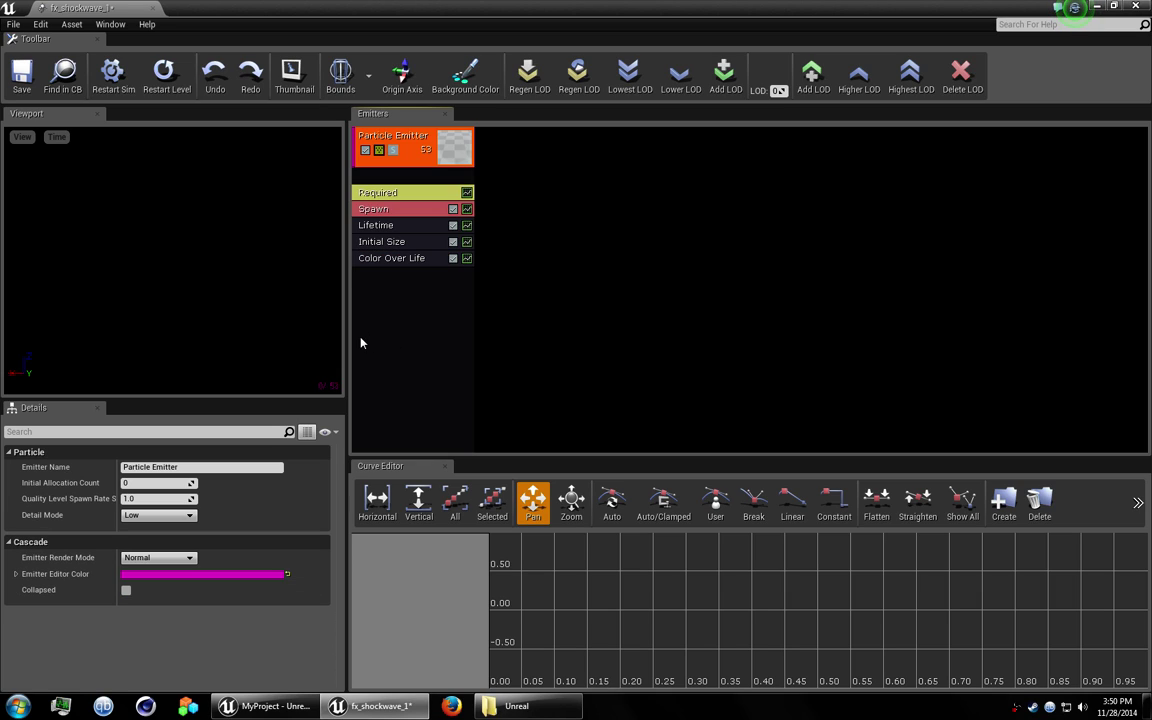
Add a Cylinder location module to the particle emitter.
right_click(405, 290)
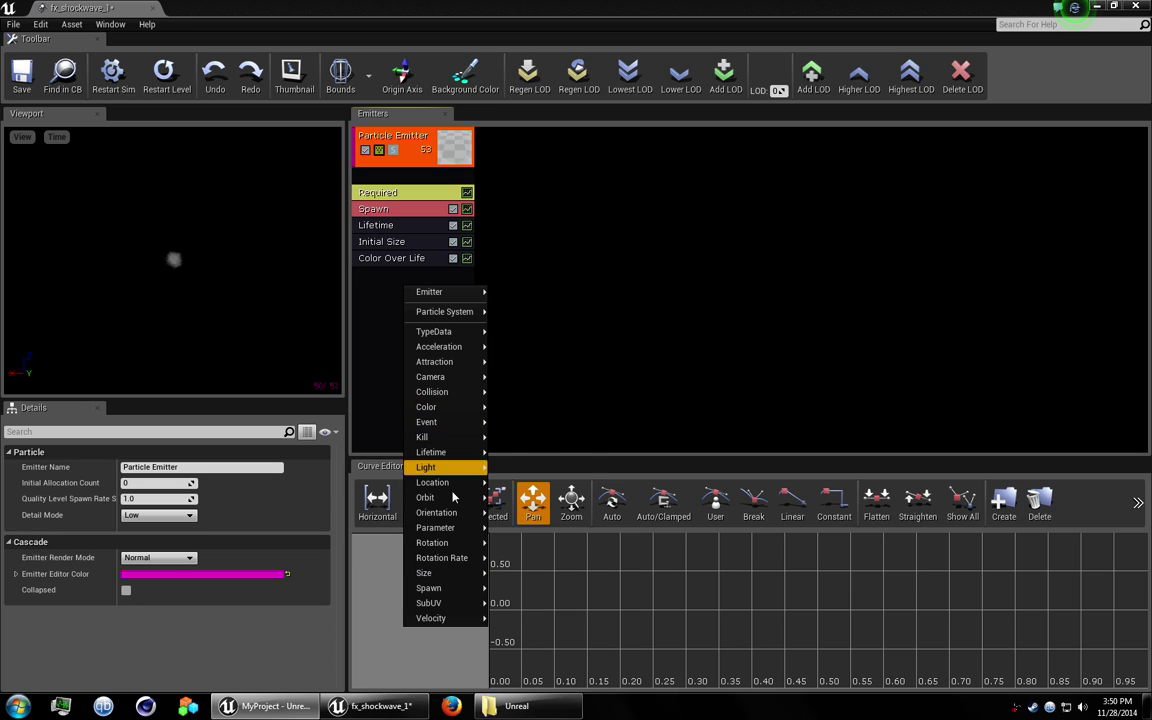
mouse_move(463, 488)
click(516, 578)
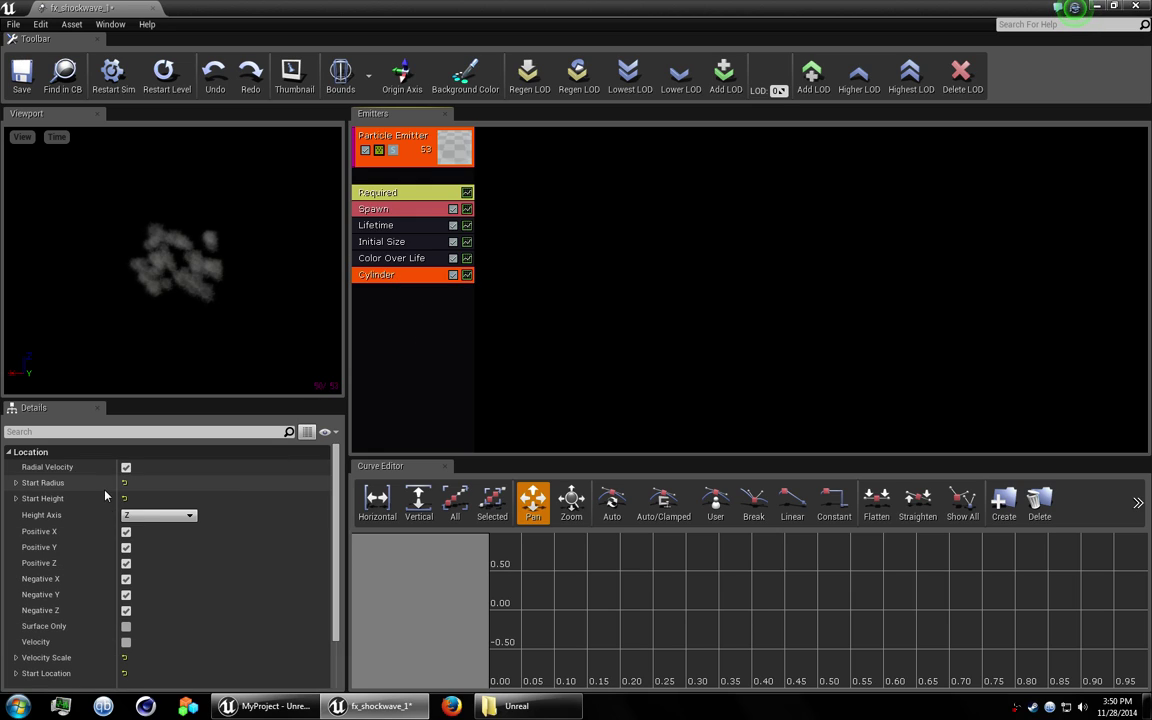
Set the Cylinder module's constant Start Radius to 1.
click(15, 483)
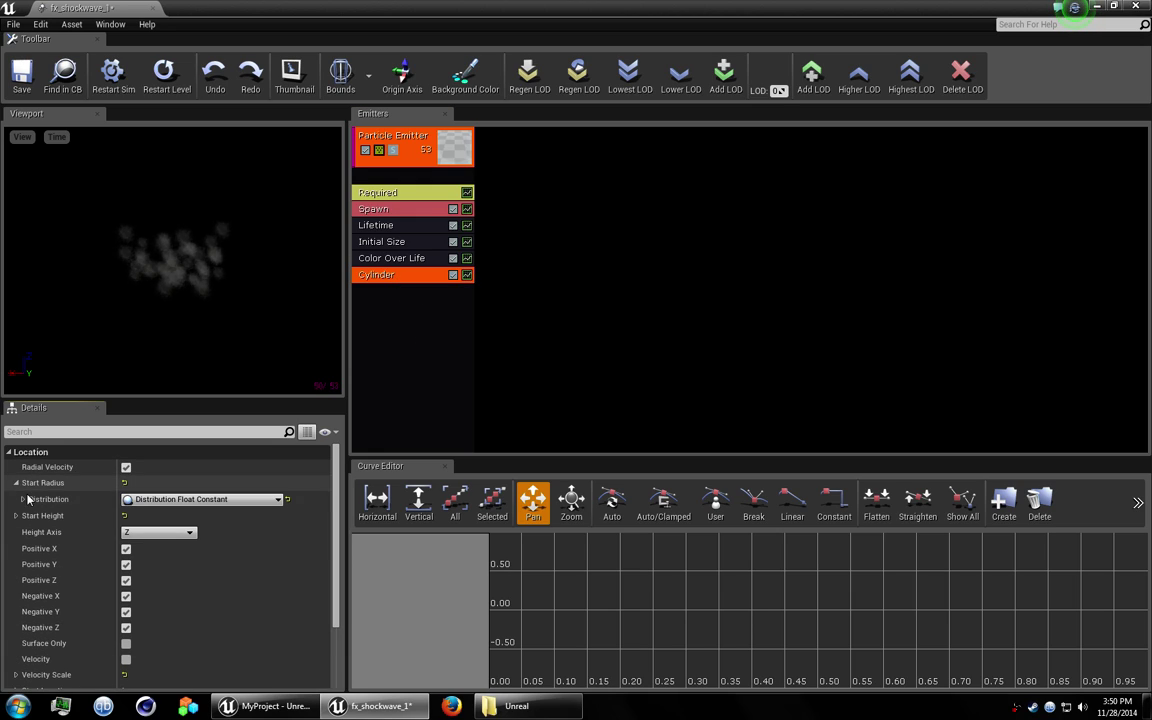
click(22, 499)
click(142, 516)
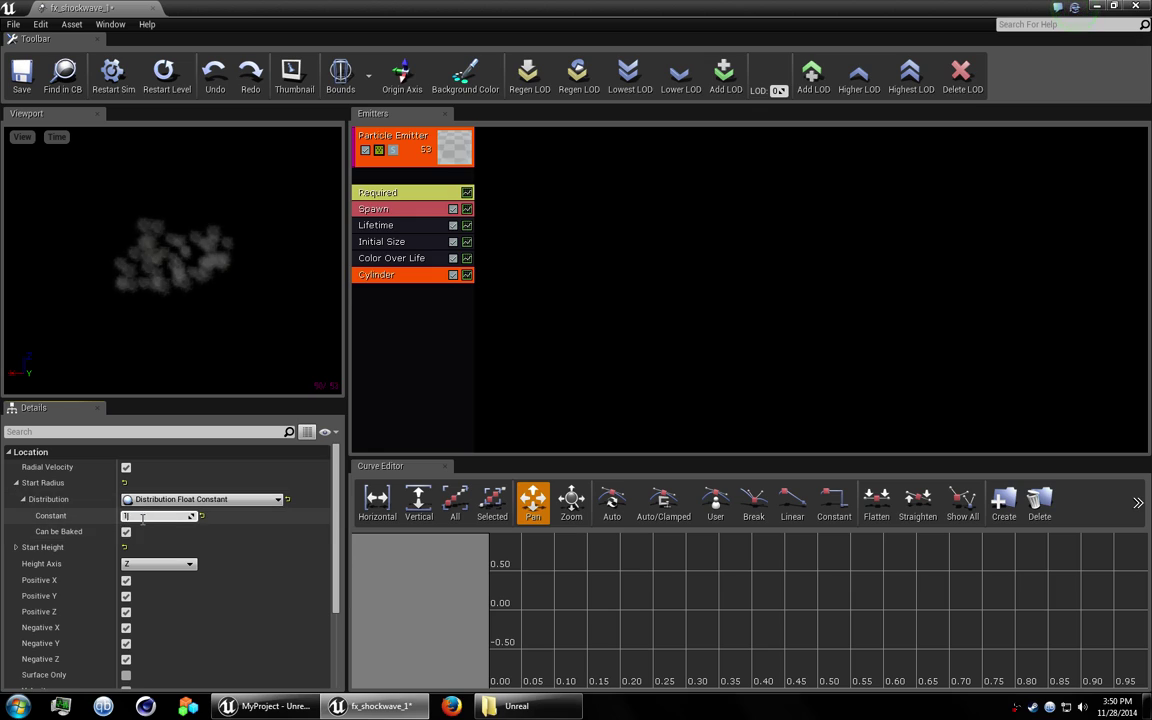
click(14, 488)
click(17, 486)
Set the Cylinder module's constant Start Height to 1.
click(15, 498)
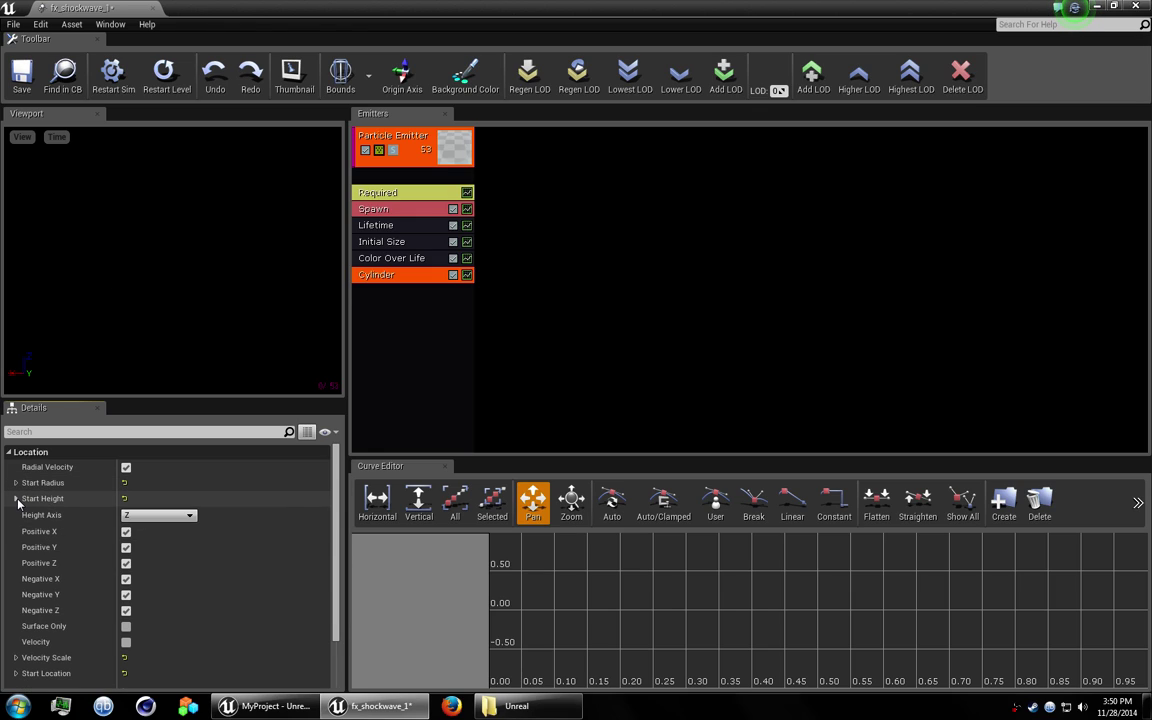
click(22, 515)
click(143, 532)
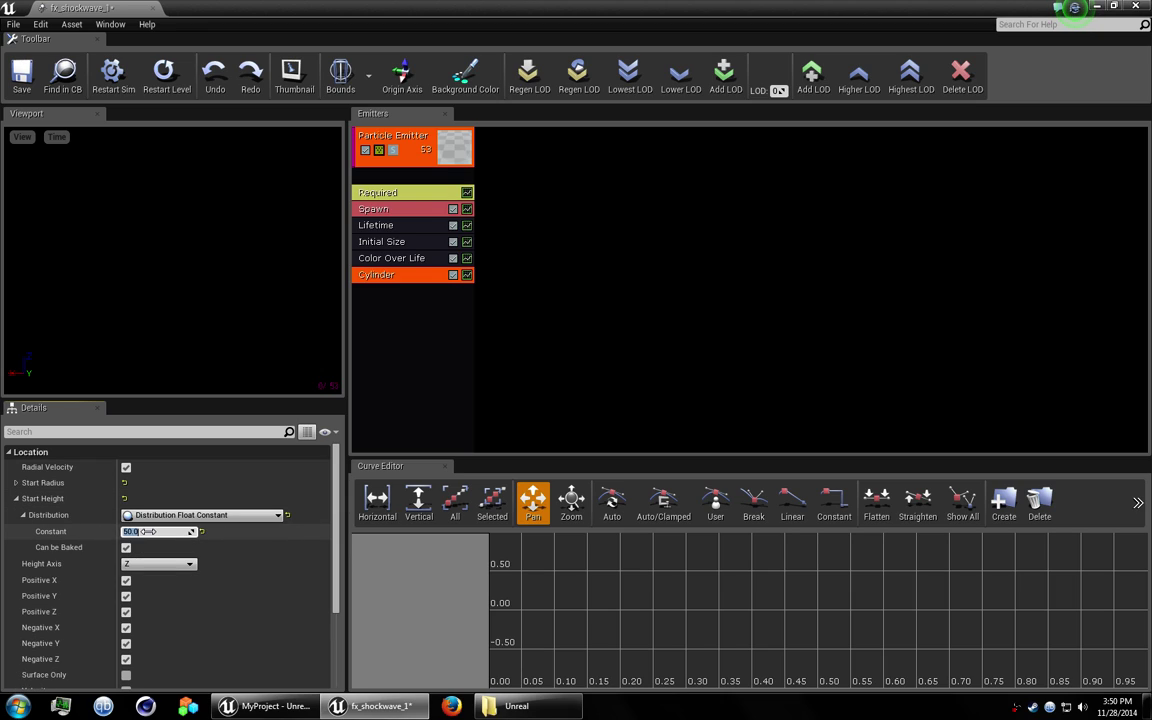
text(1)
click(15, 499)
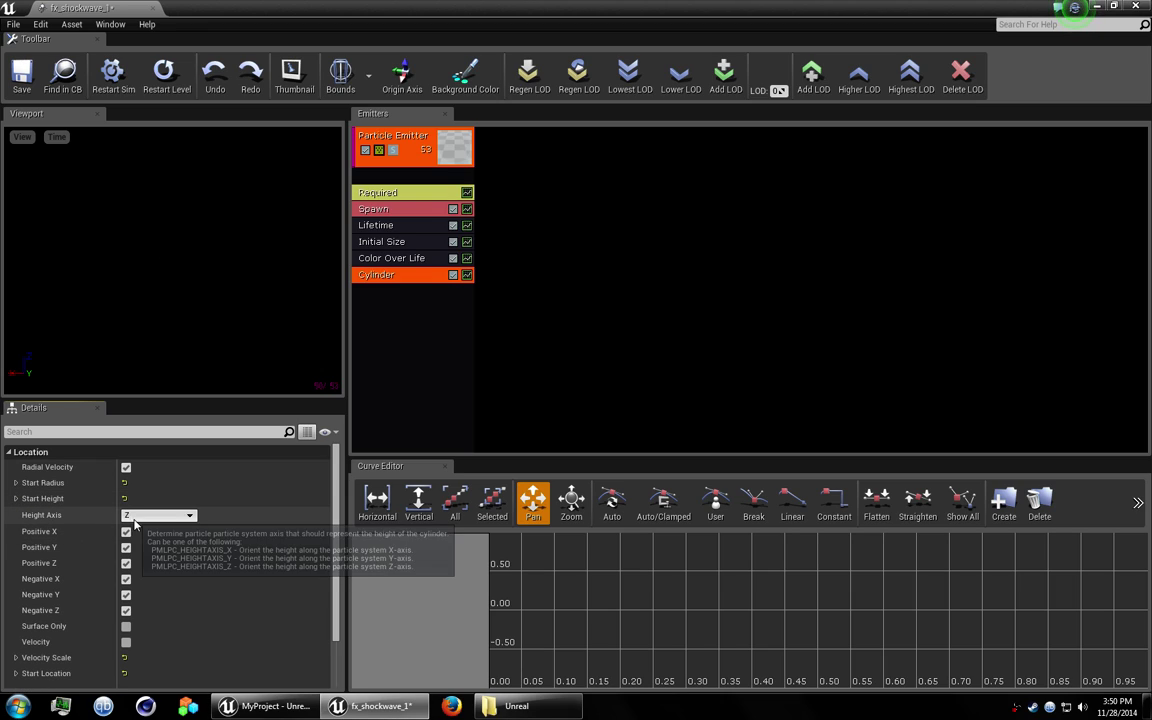
Set the cylinder's Height Axis to Y, disable Positive Y and Negative Y, and enable Velocity.
click(165, 515)
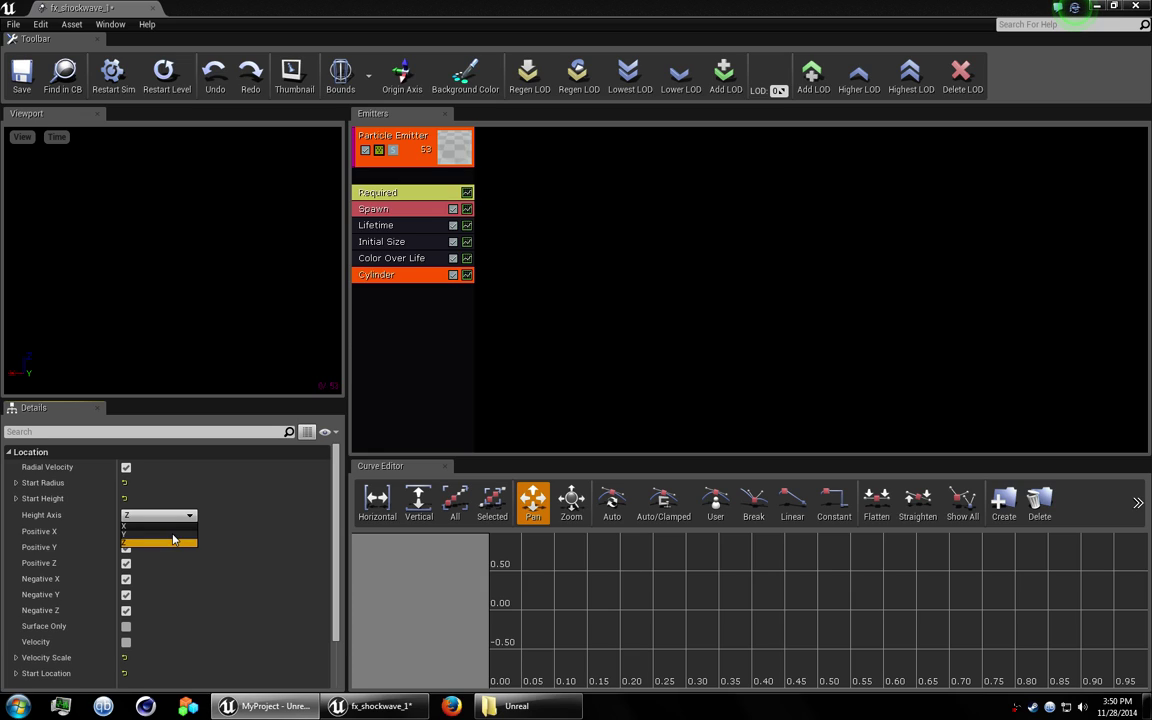
click(172, 540)
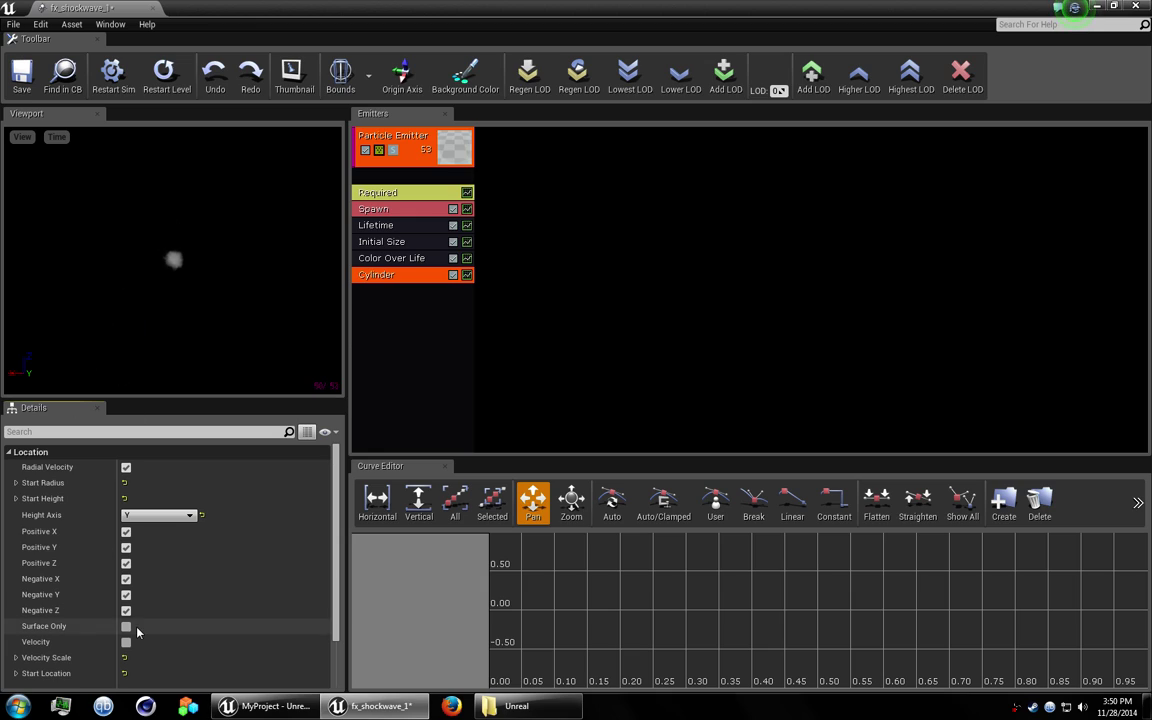
click(126, 547)
click(125, 643)
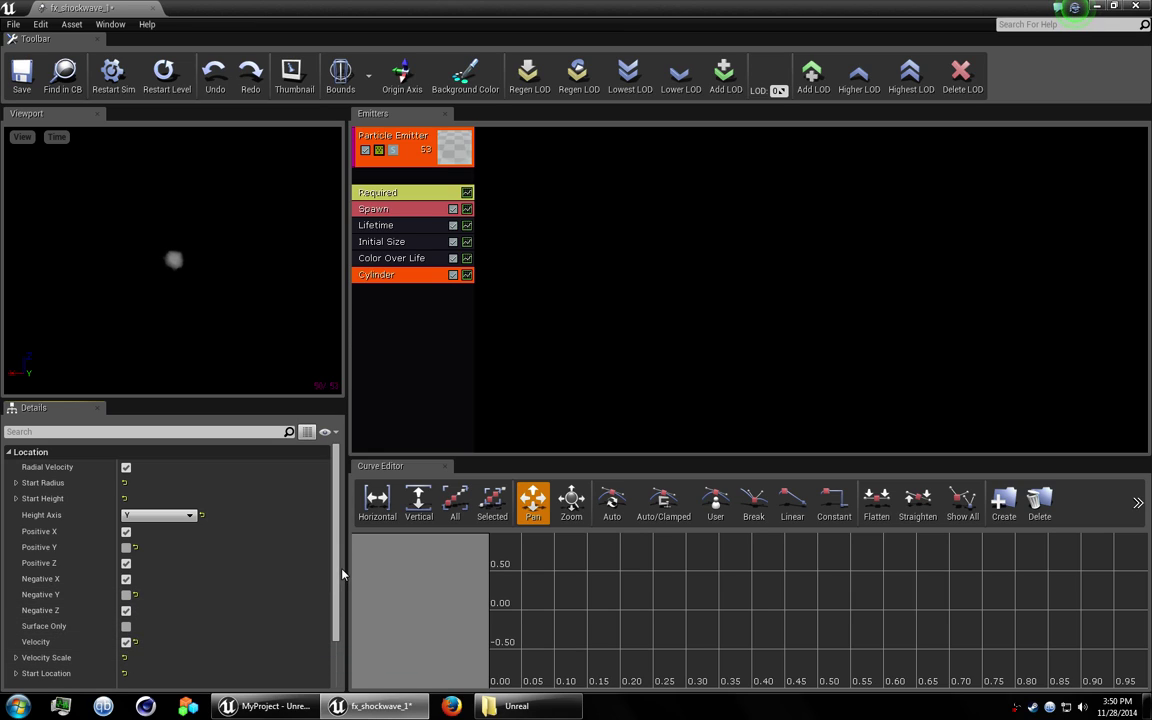
Set the Cylinder module's constant Velocity Scale to 100 and enable Surface Only.
scroll(336, 571, down, 2)
click(15, 601)
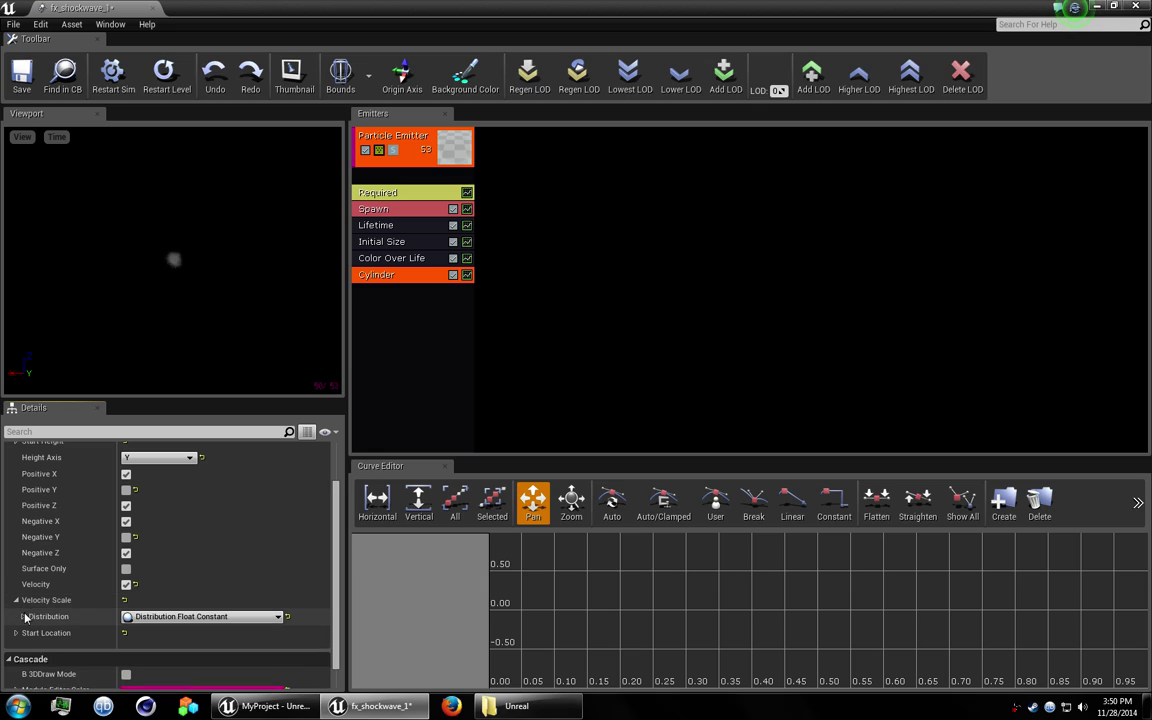
click(22, 616)
click(143, 632)
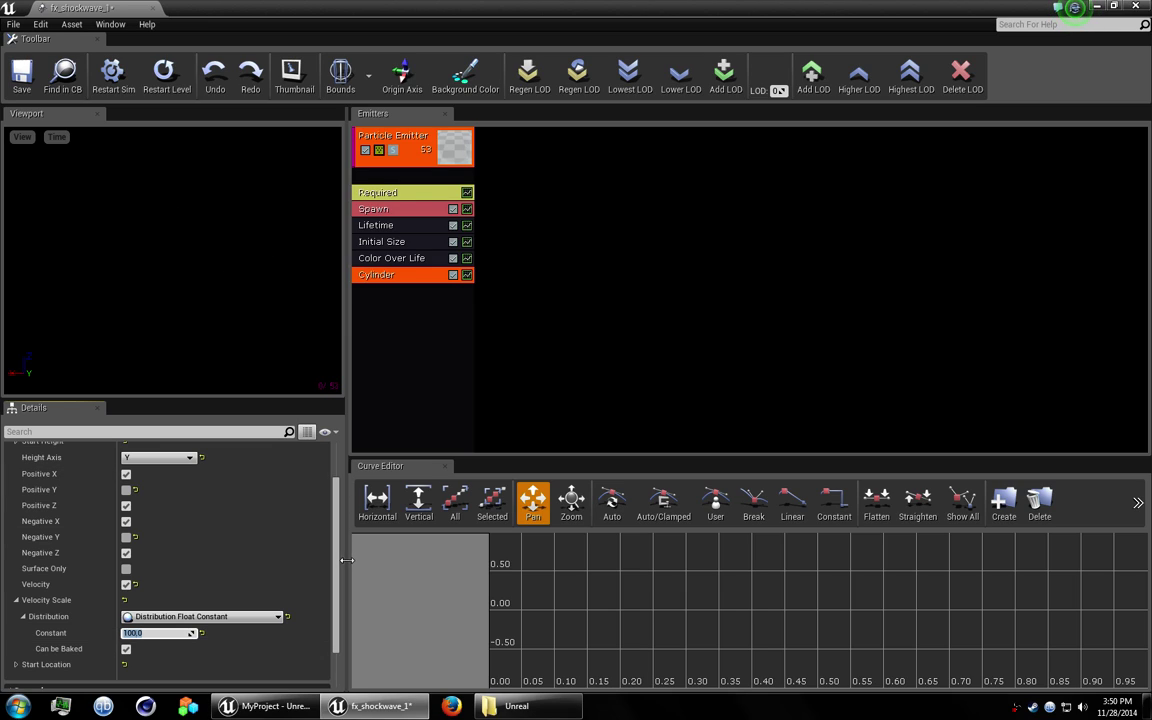
drag(337, 568, 345, 543)
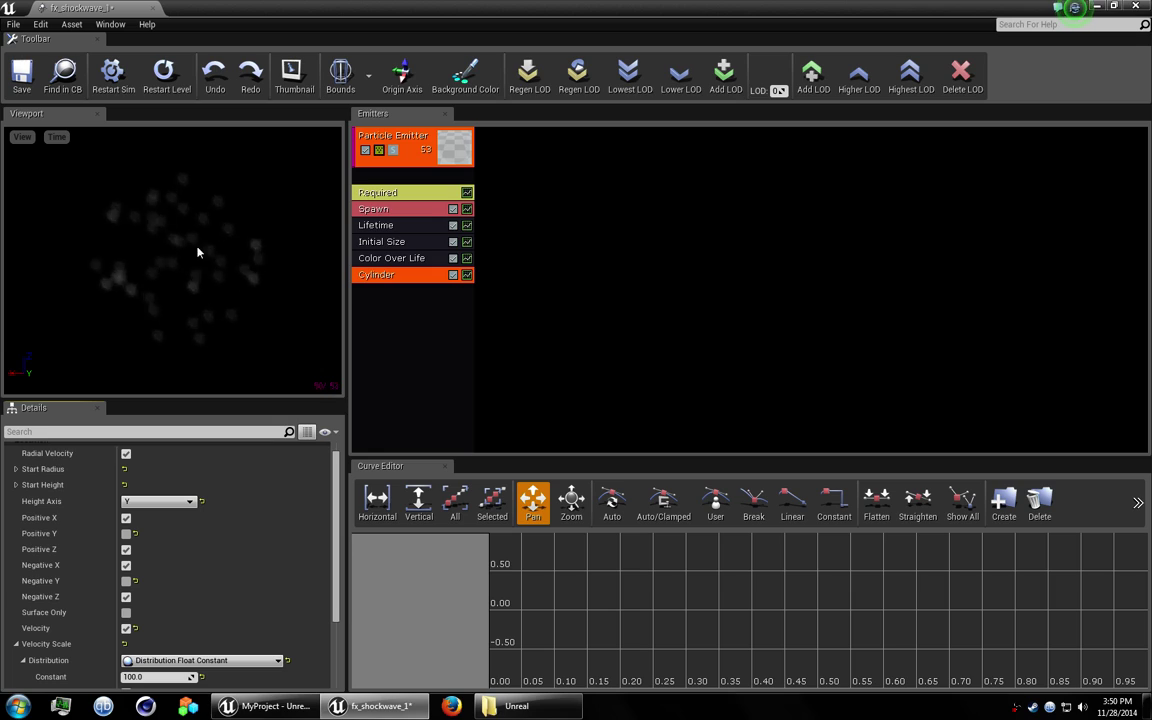
click(126, 612)
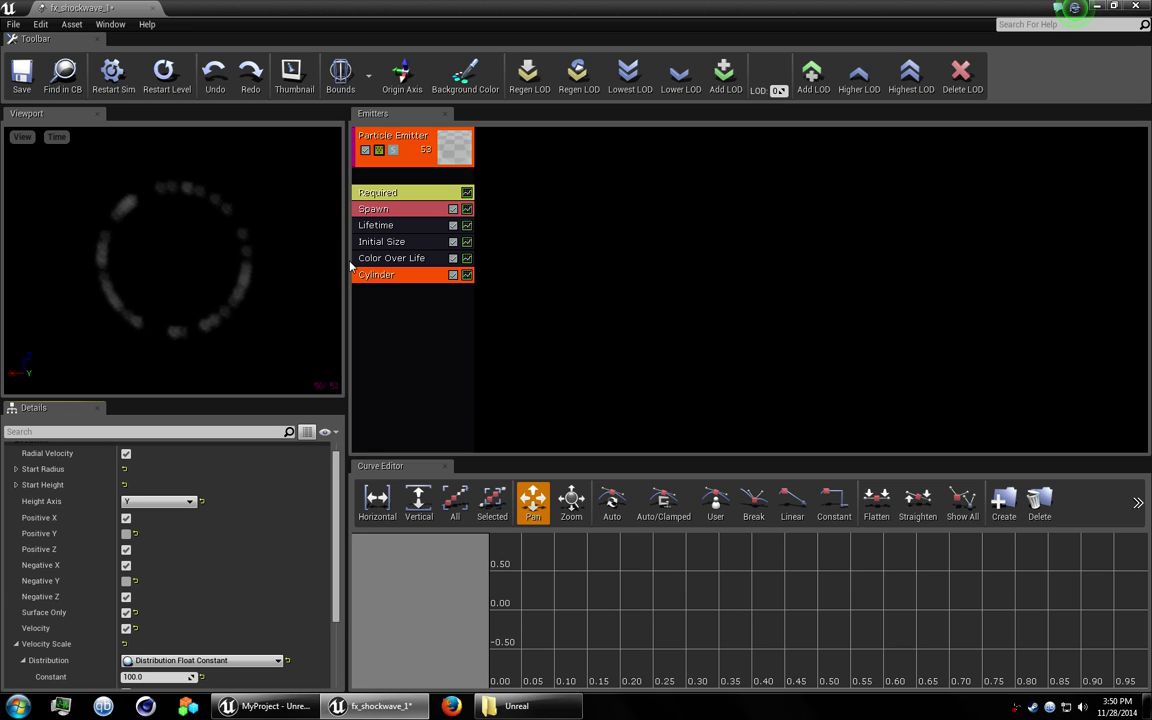
Save the particle system and open the MyCharacter blueprint's Event Graph.
click(21, 72)
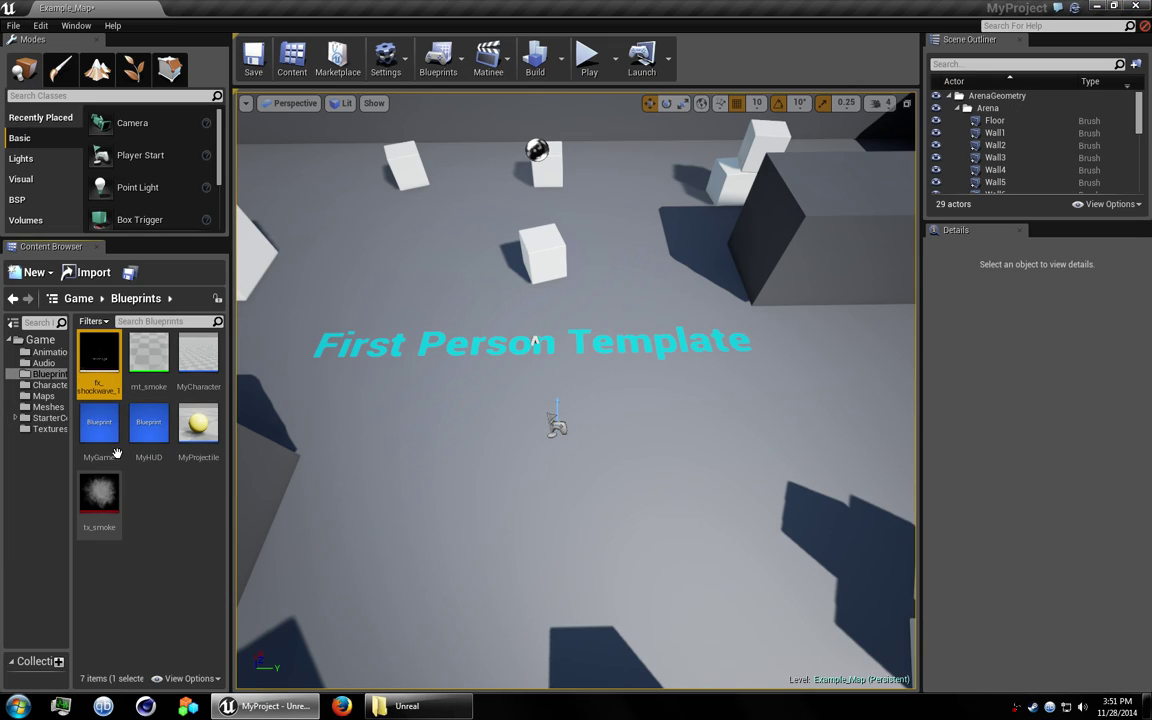
click(199, 358)
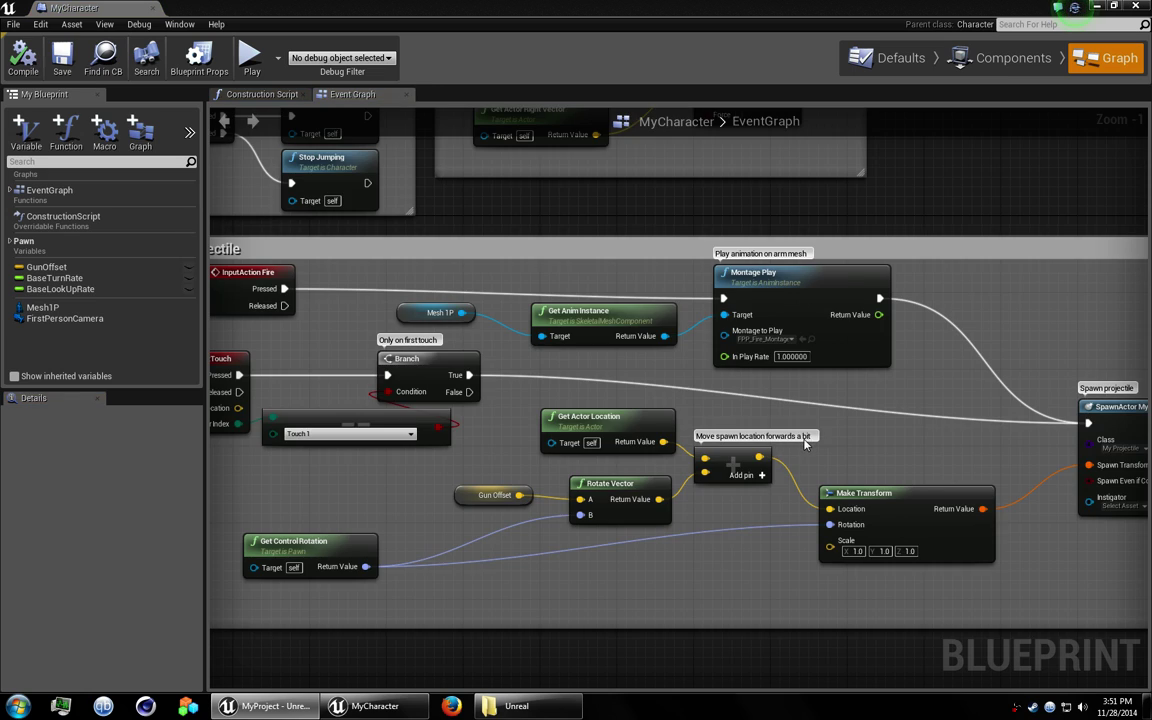
Add a Particle System component to the MyCharacter components and attach it to Mesh1P.
click(1013, 58)
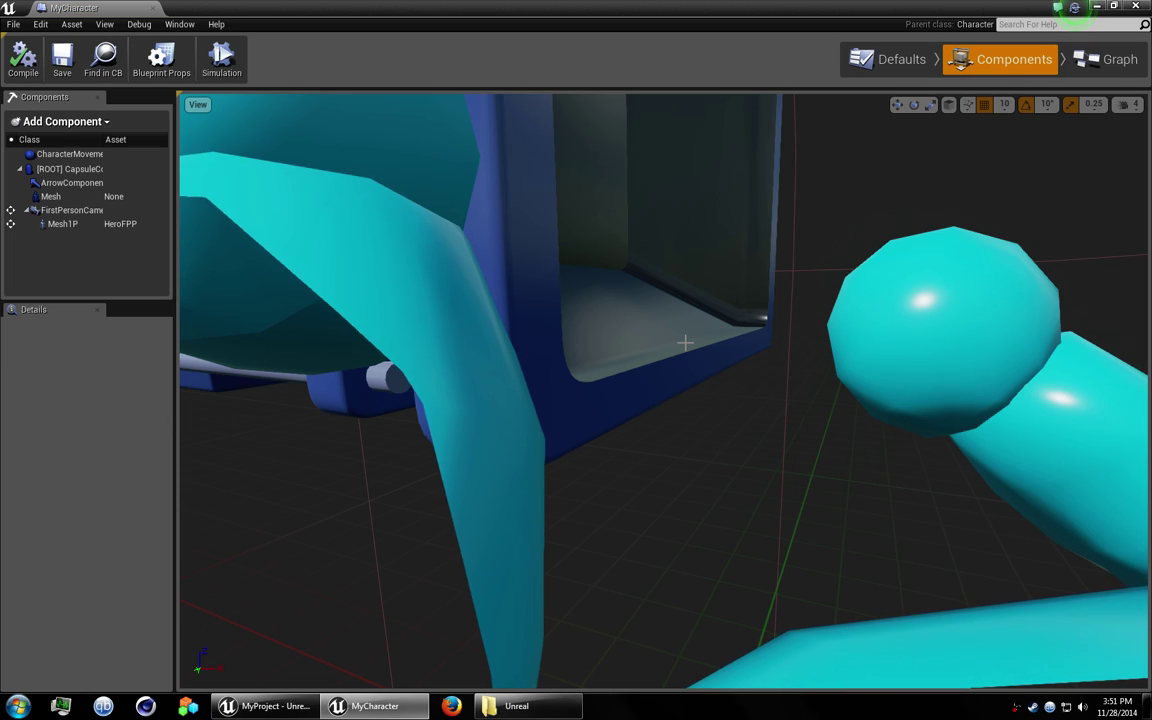
scroll(684, 342, up, 2)
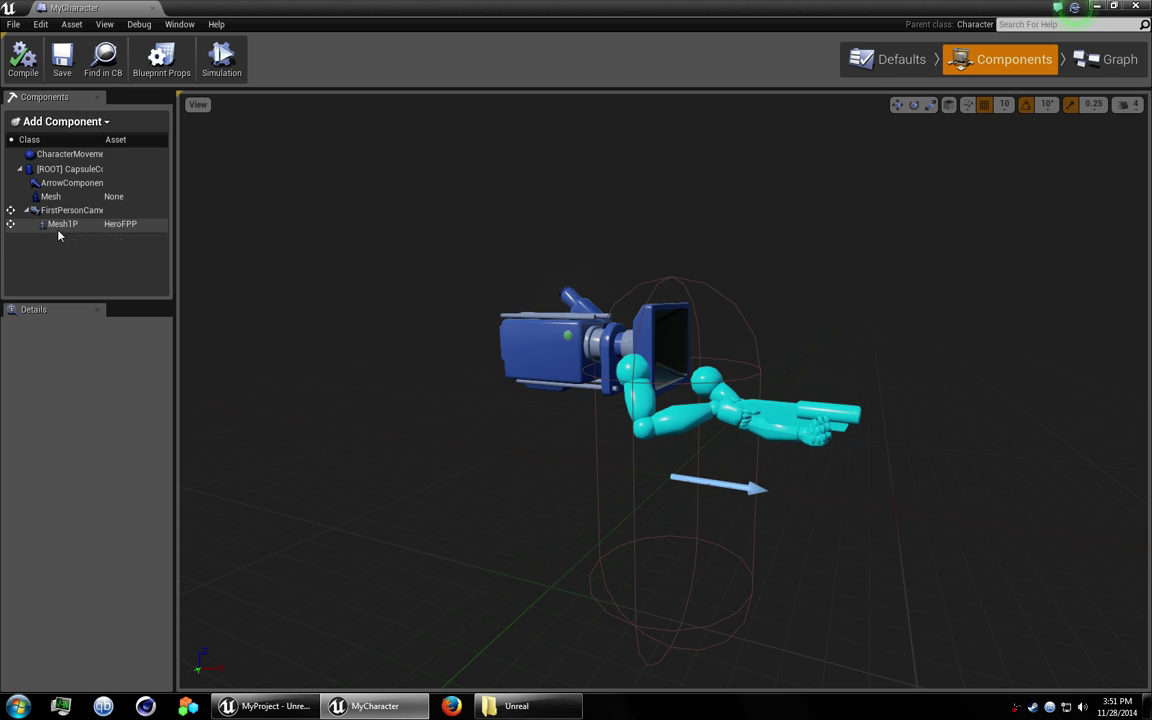
click(62, 121)
scroll(95, 330, down, 2)
scroll(97, 358, down, 2)
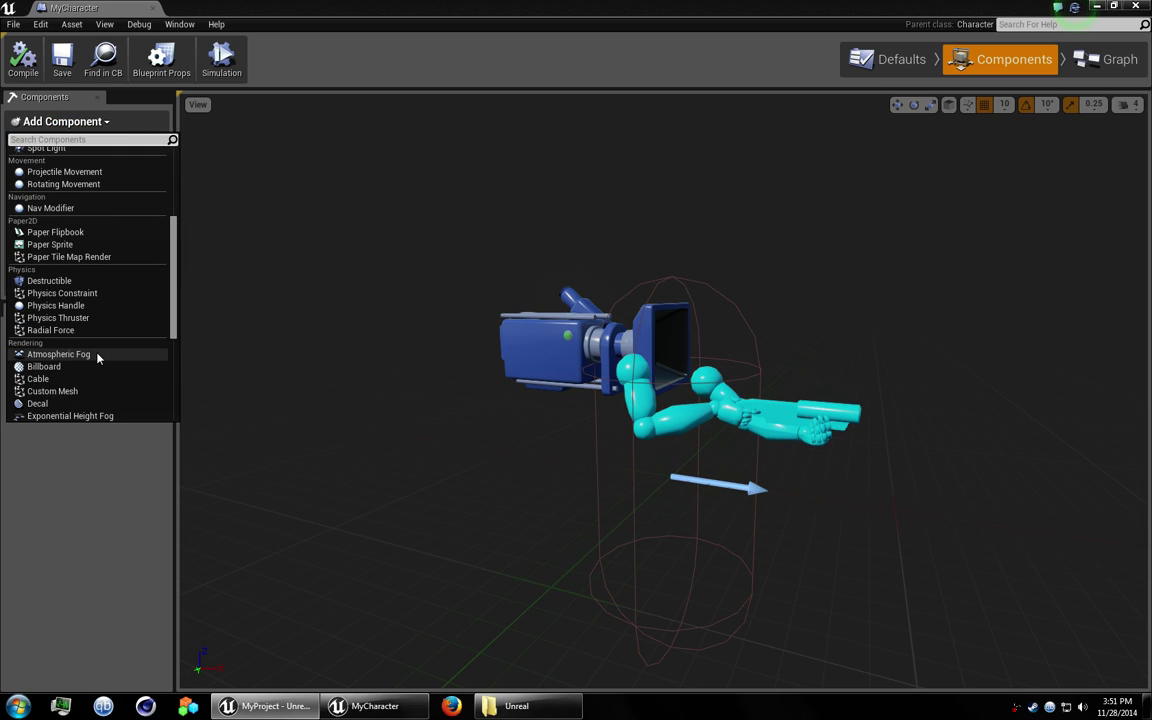
scroll(78, 360, down, 4)
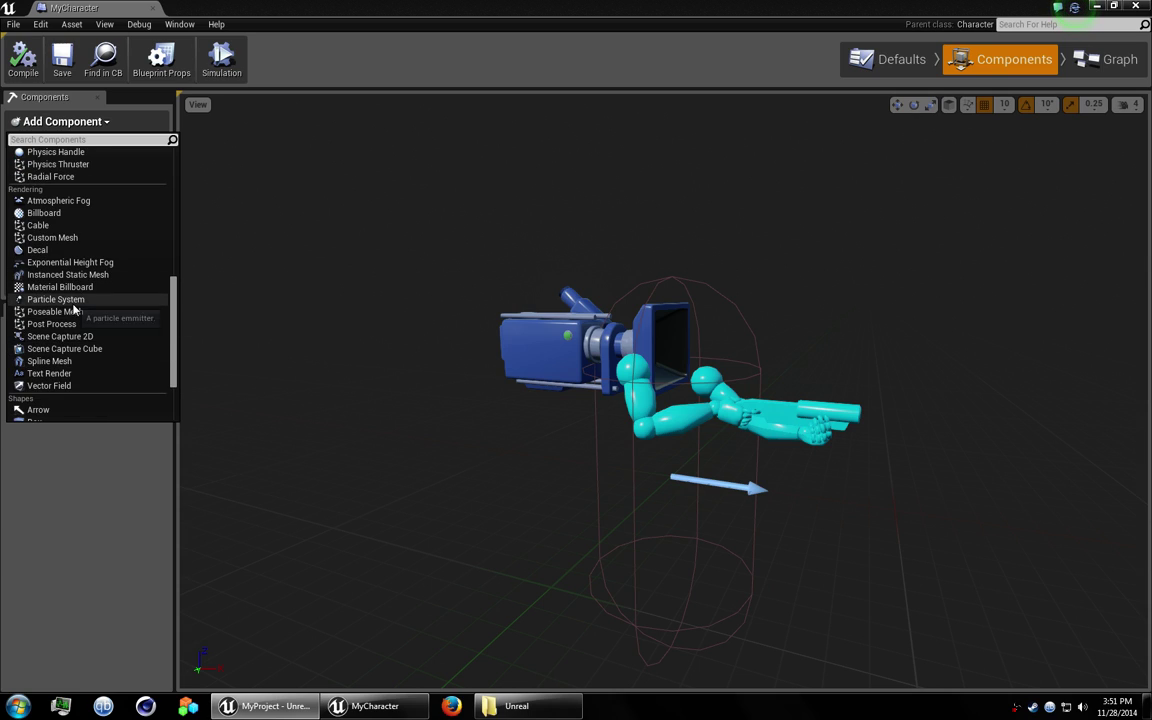
click(74, 300)
mouse_move(85, 244)
mouse_down()
mouse_move(51, 218)
mouse_move(70, 240)
mouse_move(78, 226)
mouse_up()
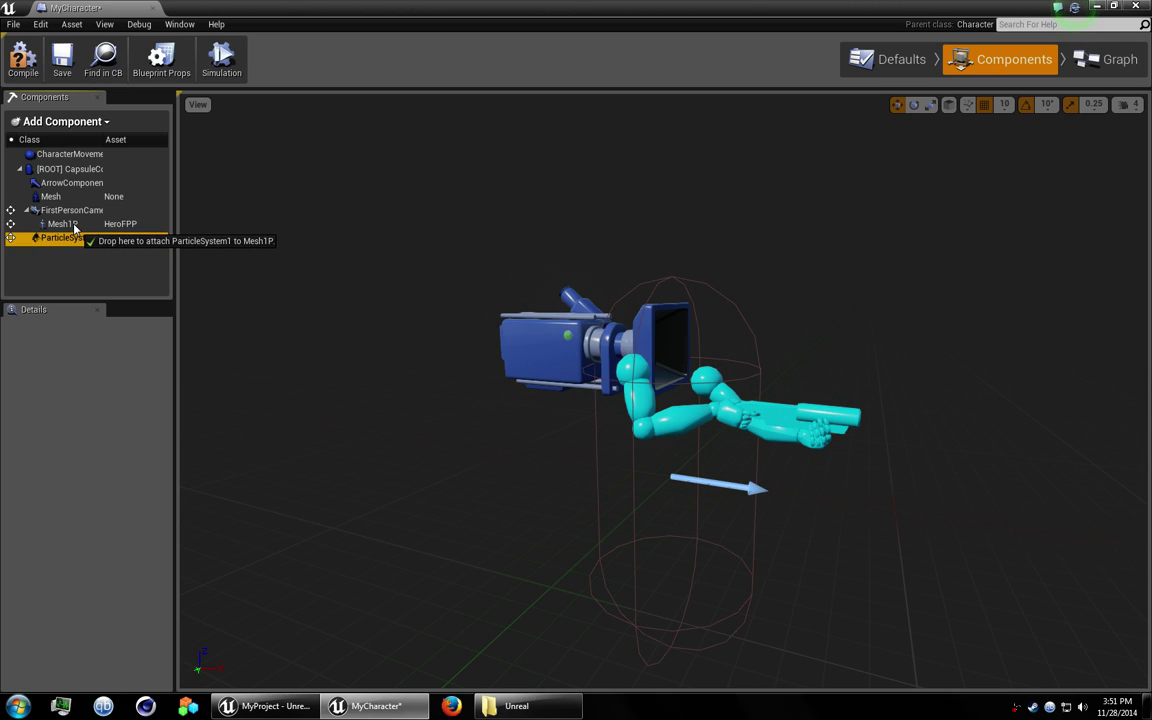
drag(74, 228, 74, 228)
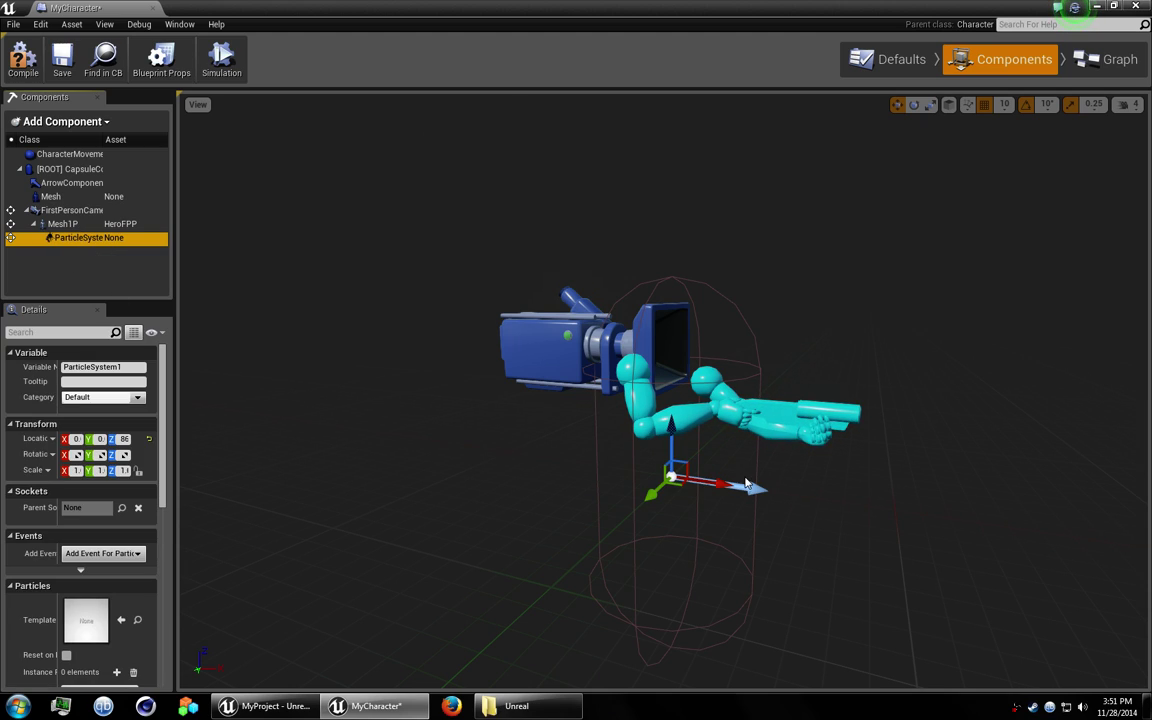
Move the particle component forward, up and sideways to roughly in front of the gun muzzle, at X 90.
drag(718, 482, 913, 498)
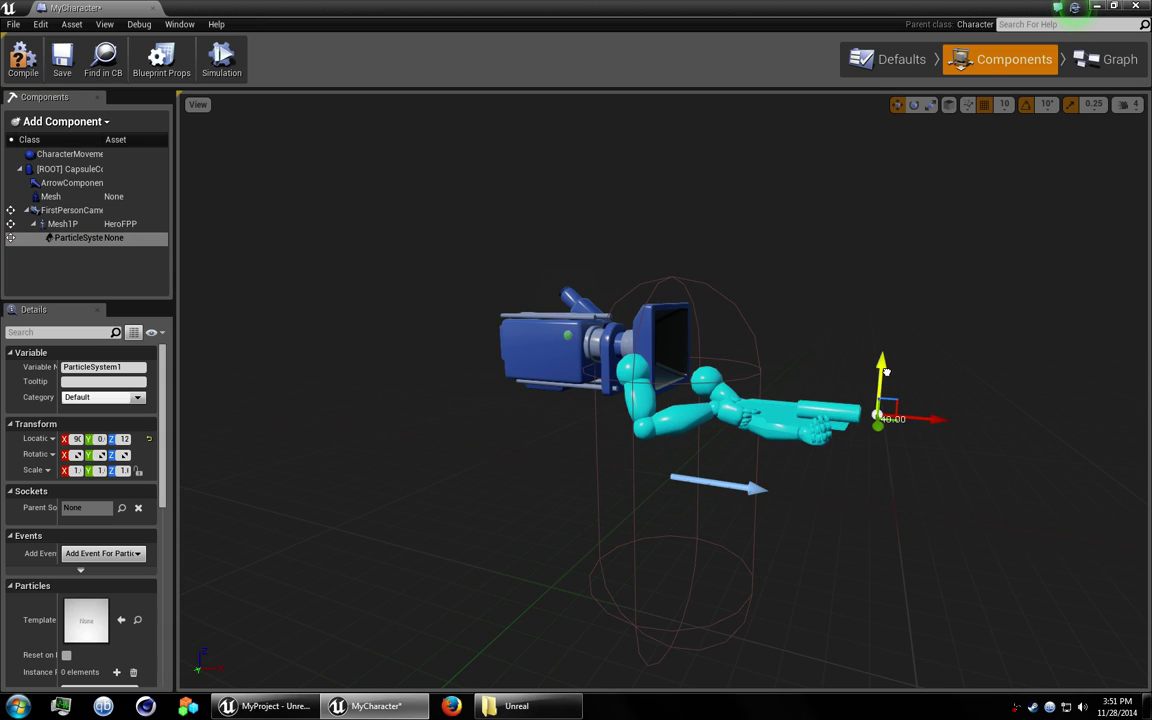
right_drag(664, 390, 430, 400)
right_drag(870, 397, 763, 397)
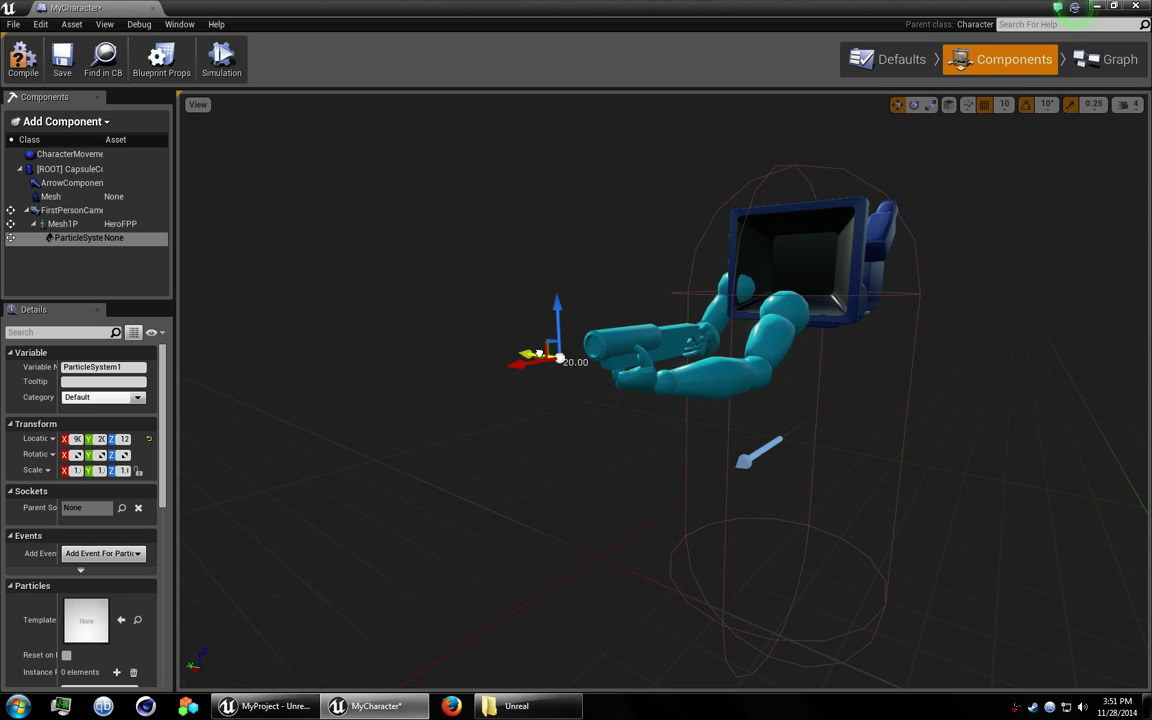
right_drag(575, 342, 755, 360)
drag(540, 390, 519, 403)
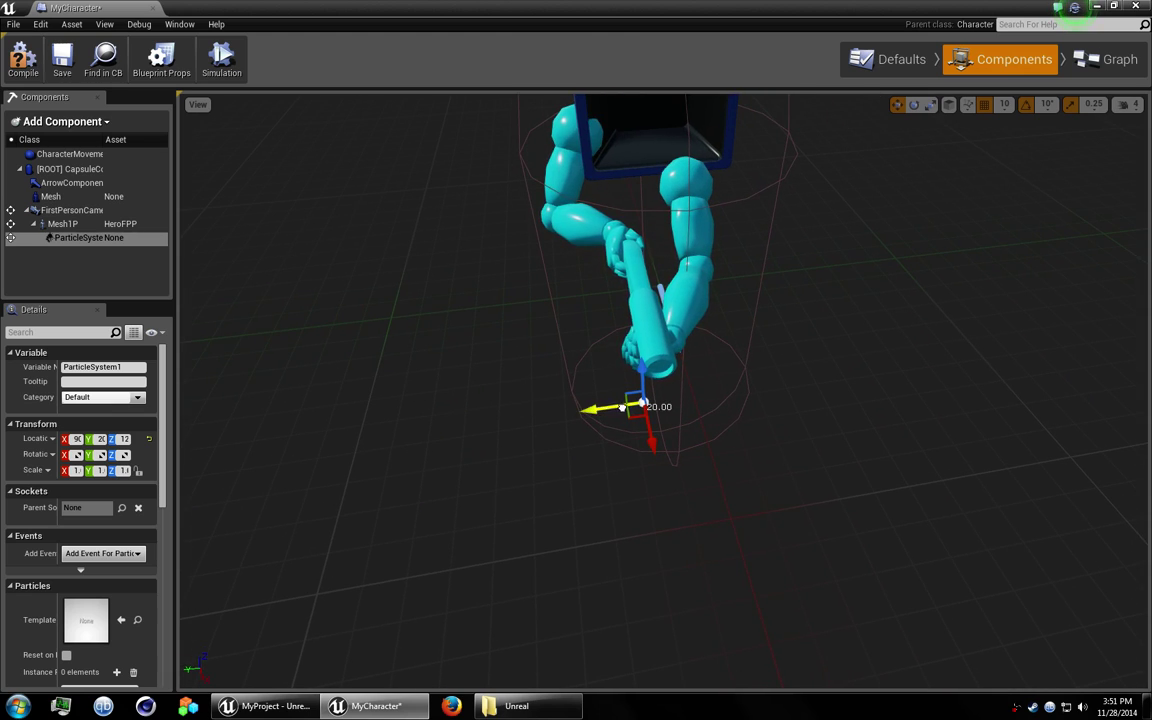
drag(508, 465, 492, 475)
Set the position snap size to 1 and align the particle component with the gun barrel at about Y 16, Z 129.
click(1004, 104)
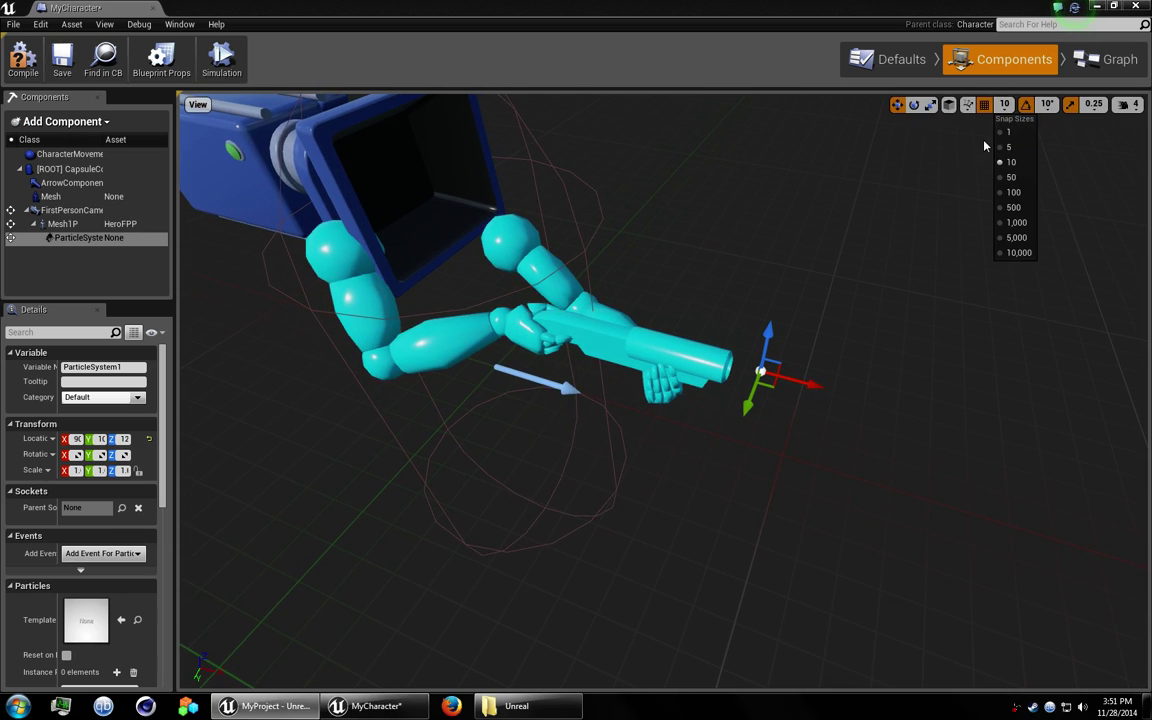
click(1013, 134)
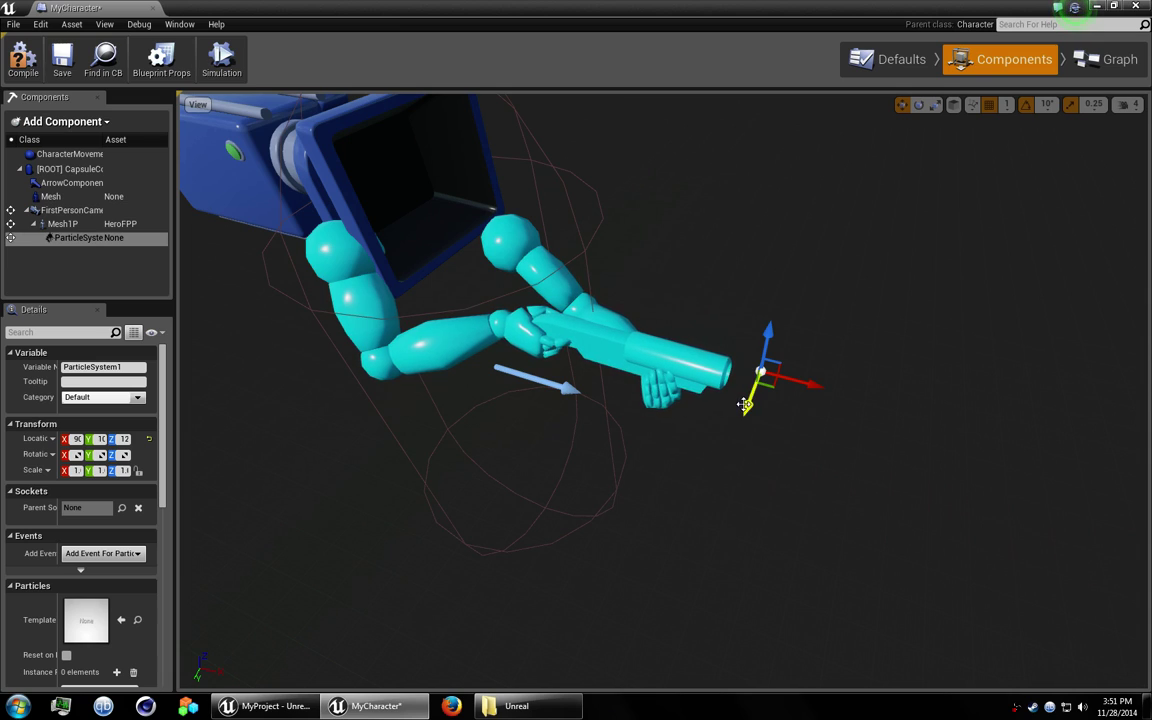
drag(748, 408, 600, 400)
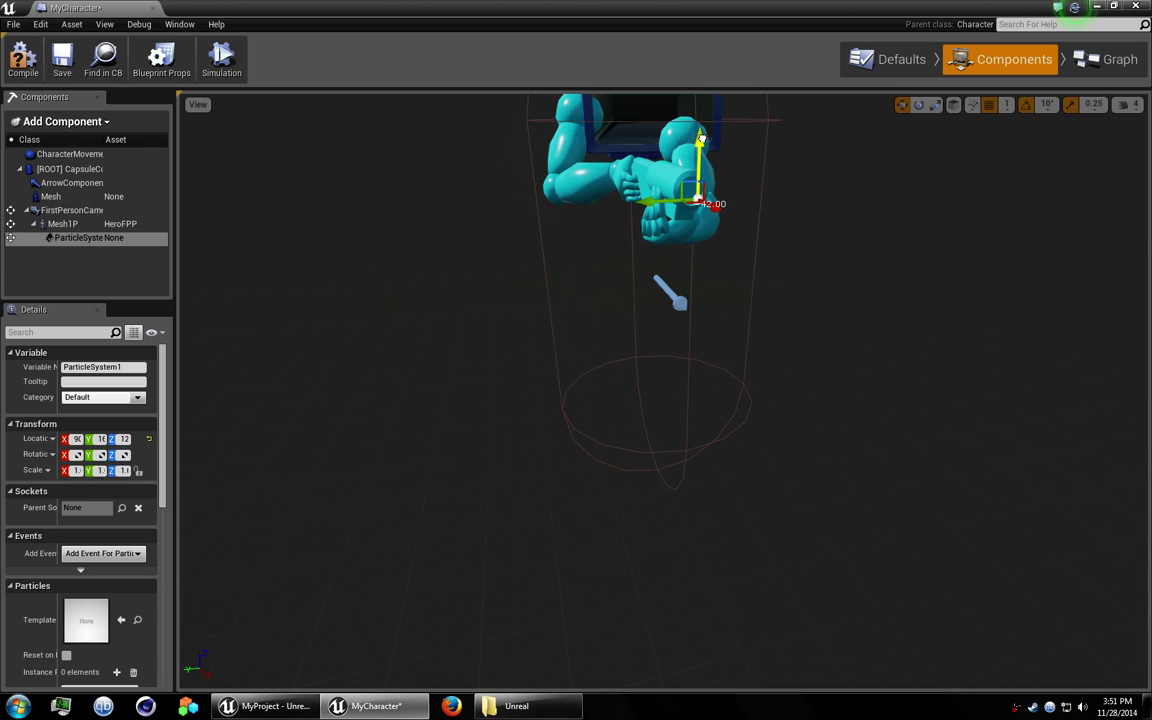
drag(701, 133, 703, 124)
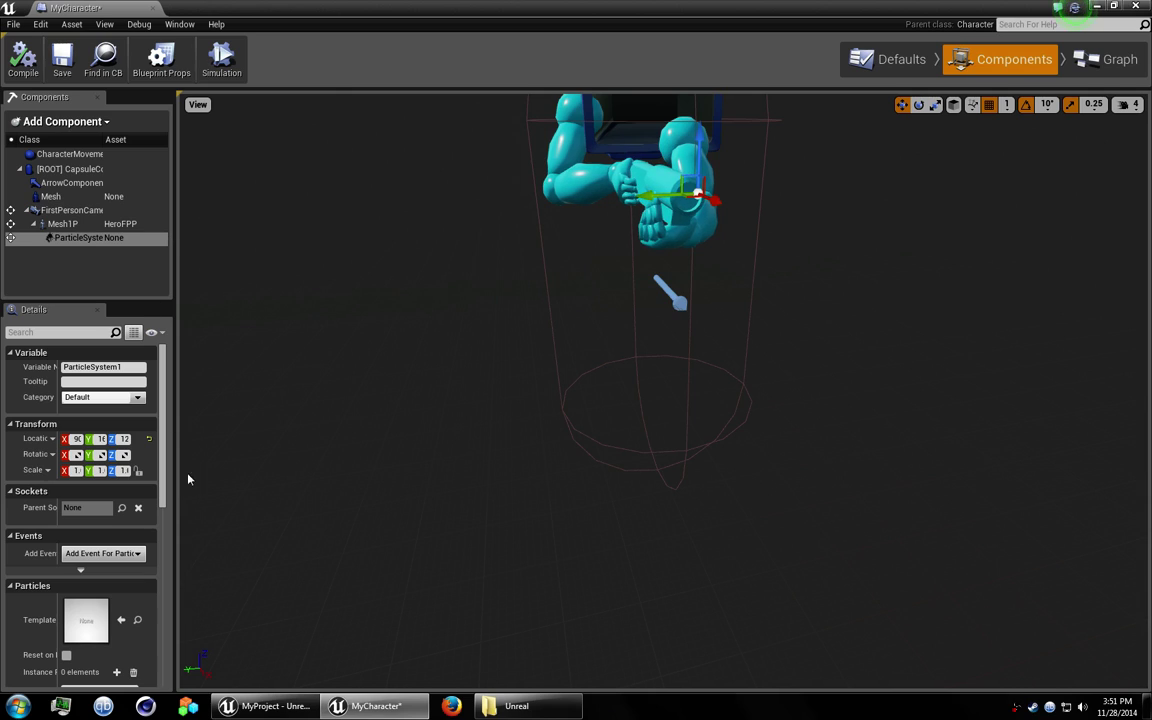
Widen the component details and assign fx_shockwave_1 as the particle component's template.
drag(172, 489, 442, 504)
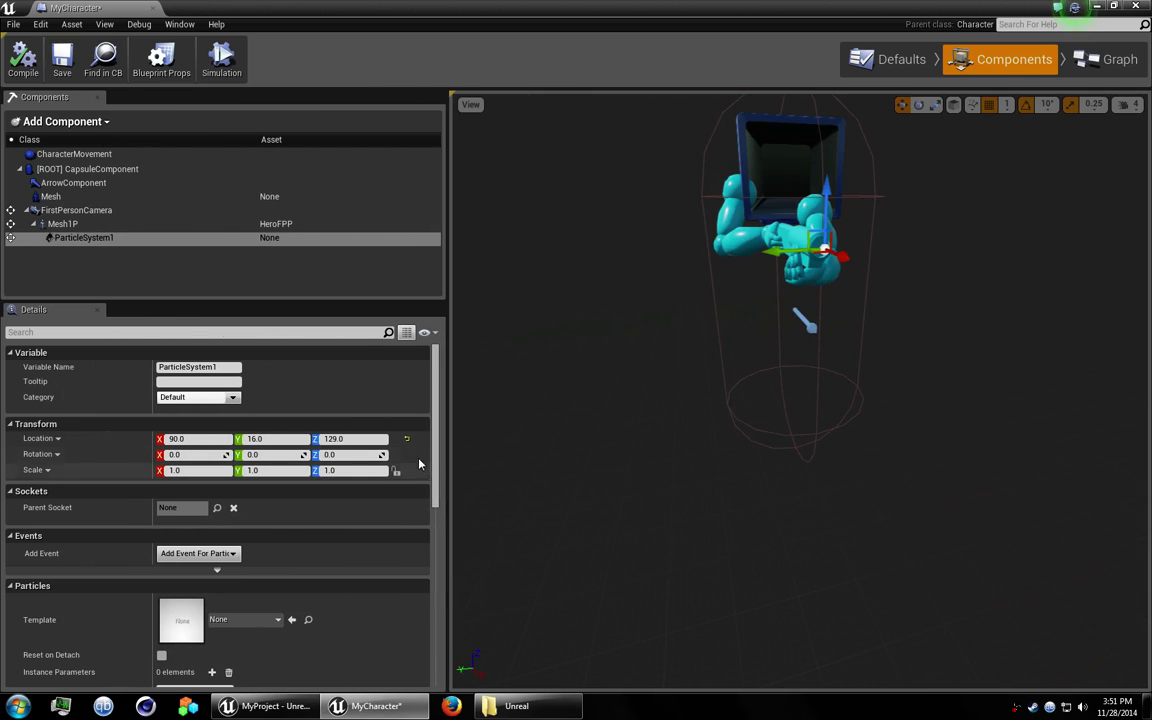
scroll(309, 468, down, 3)
click(245, 483)
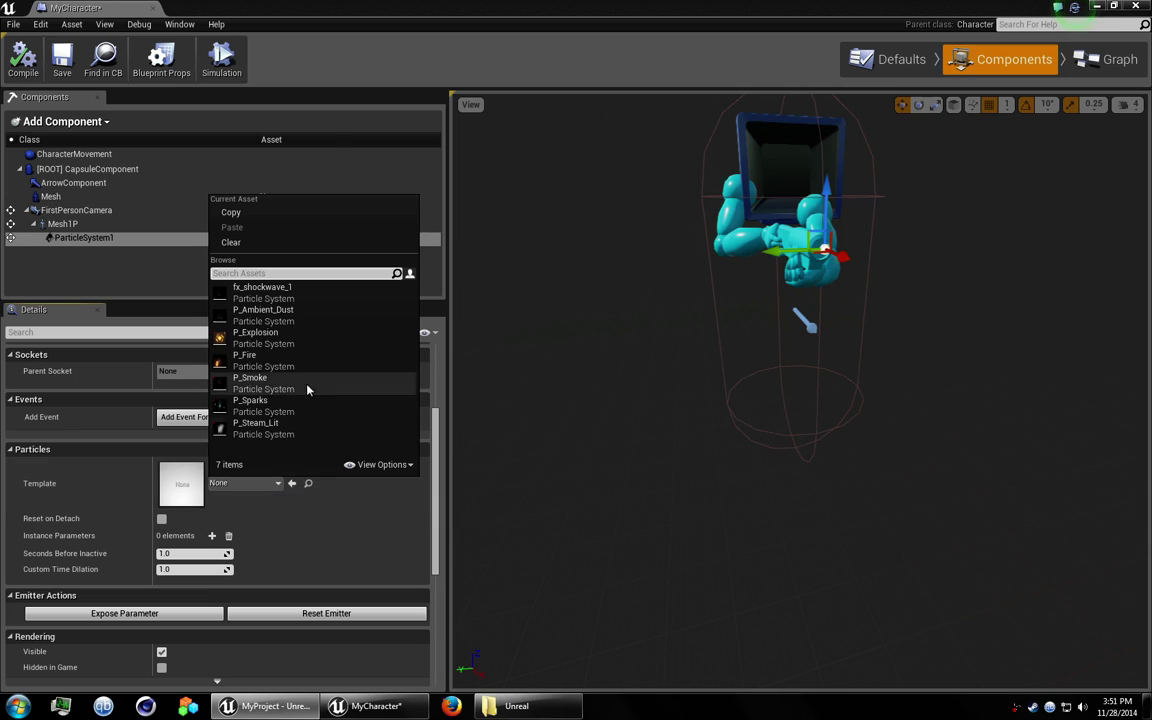
click(288, 294)
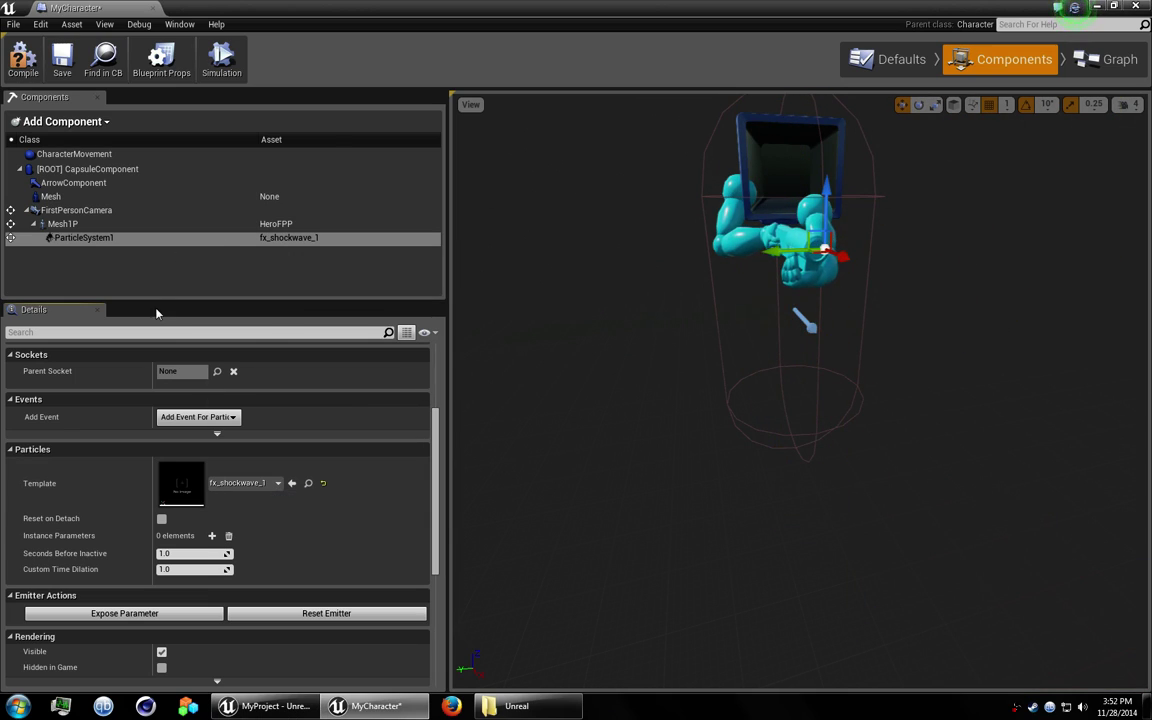
Set the particle component's Z rotation (yaw) to 90 and disable its Auto Activate option.
click(96, 242)
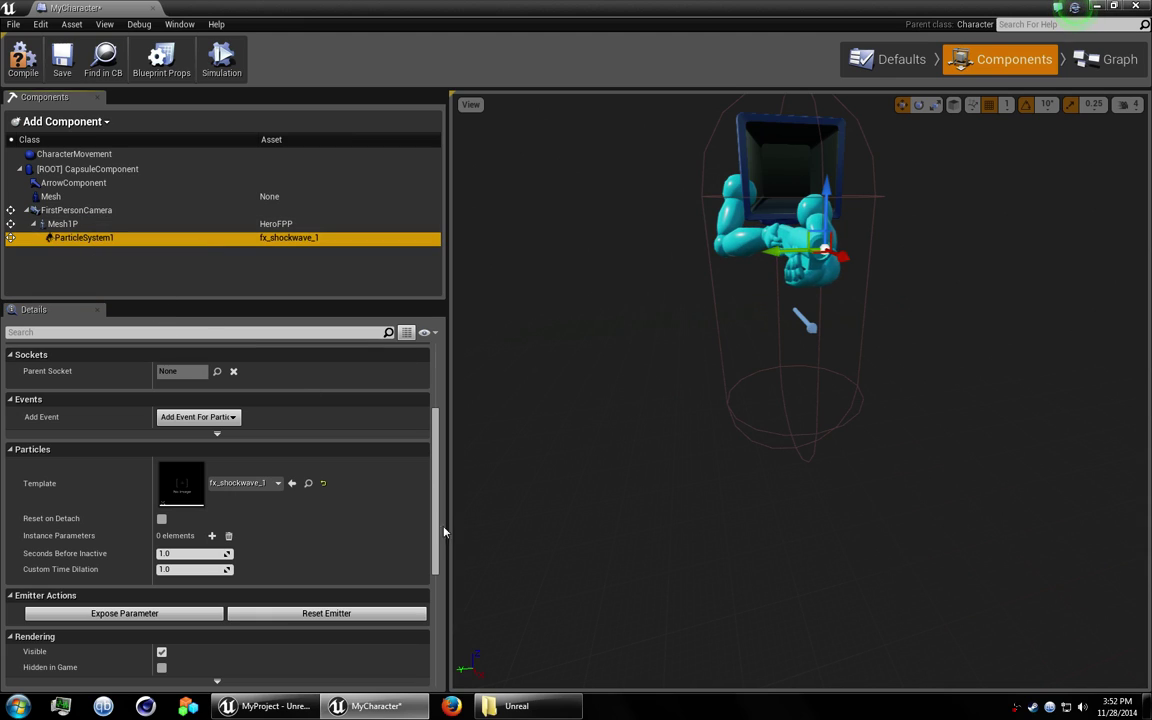
scroll(400, 480, up, 3)
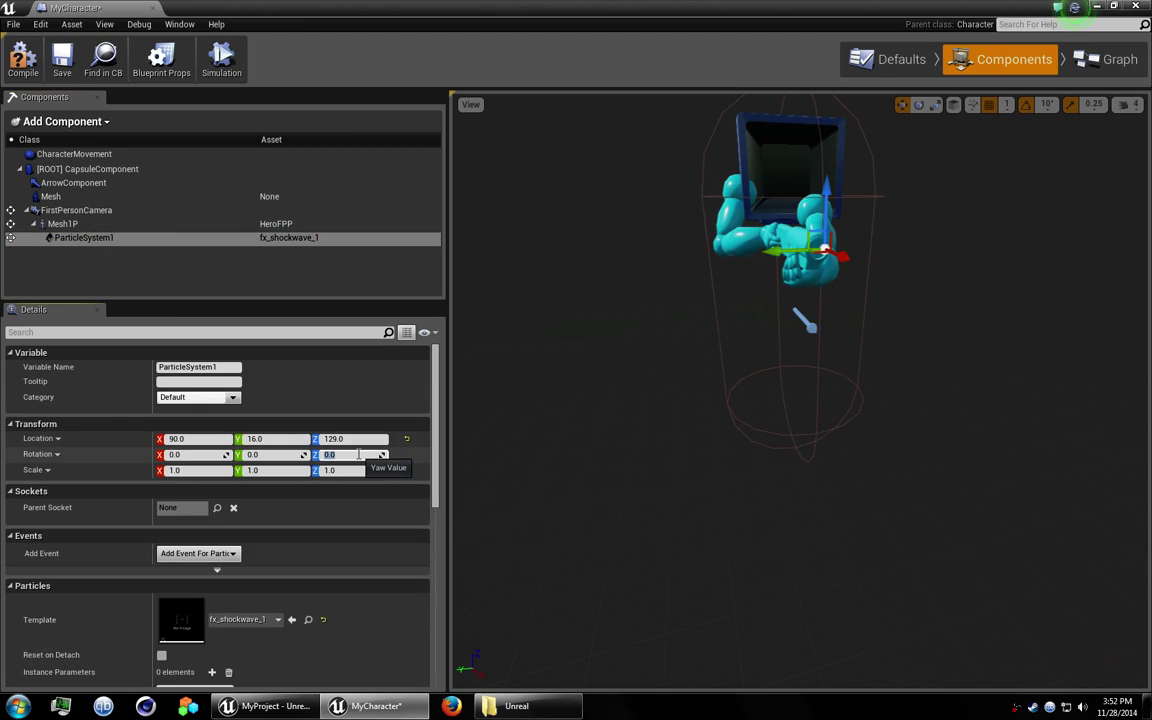
key(Return)
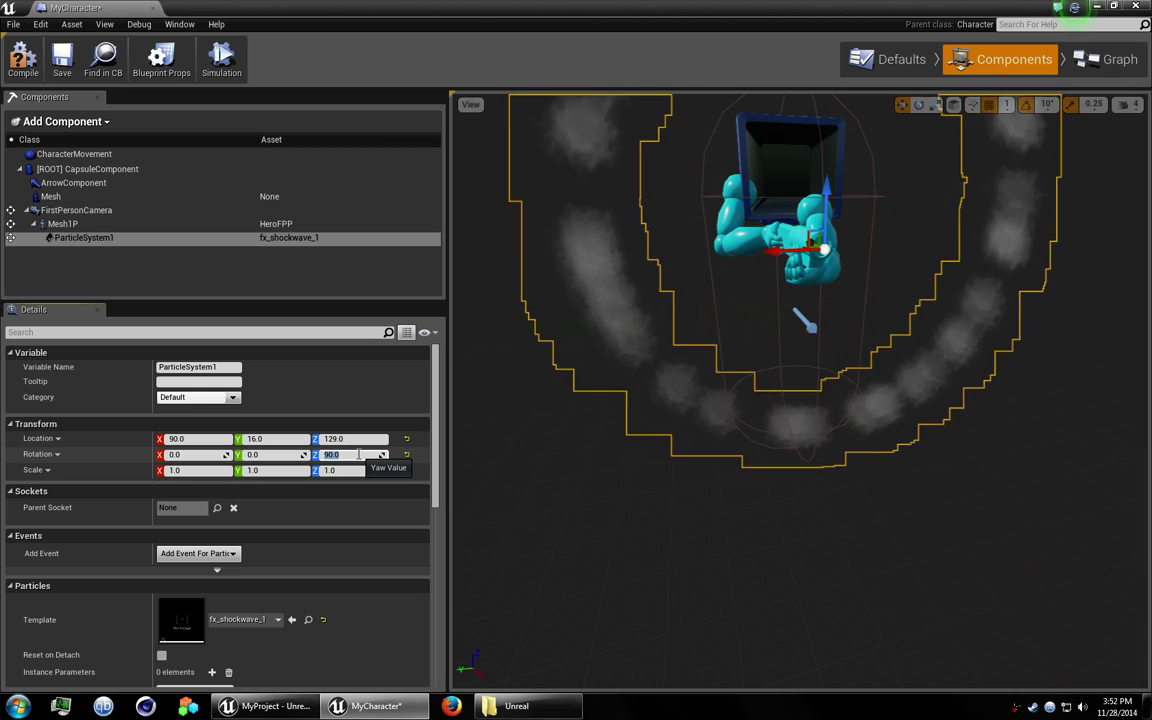
scroll(300, 500, down, 10)
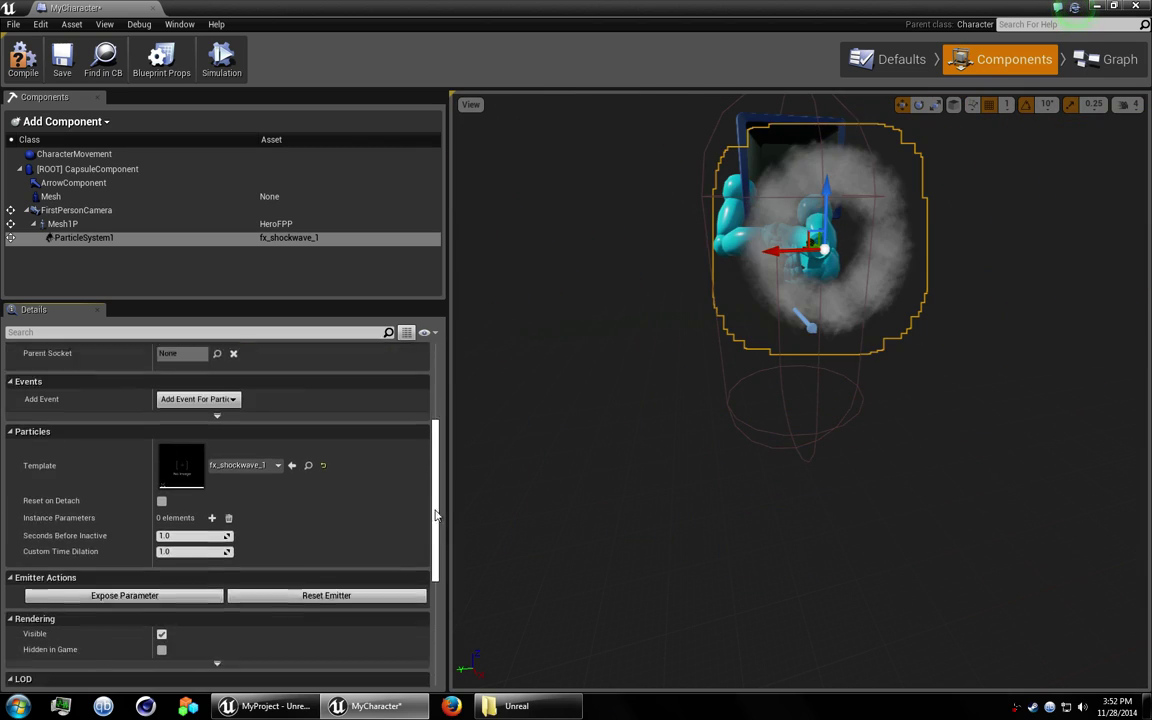
click(161, 672)
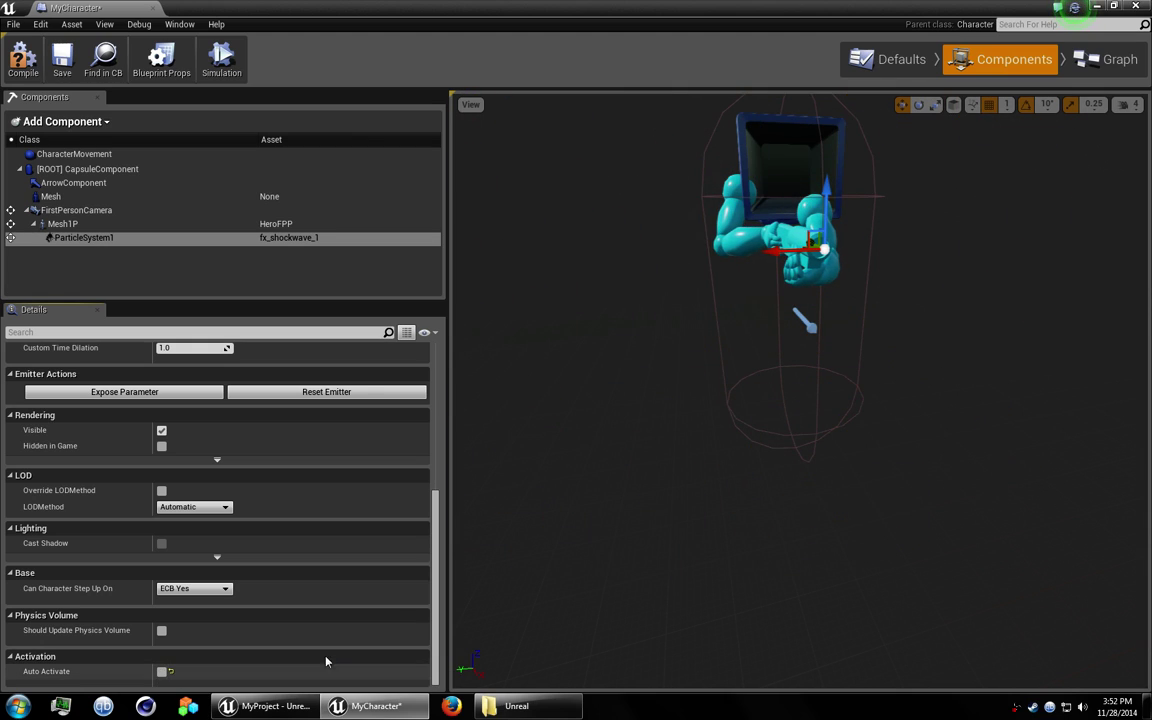
Return to the Event Graph's Spawn projectile section and display the node palette.
click(1110, 60)
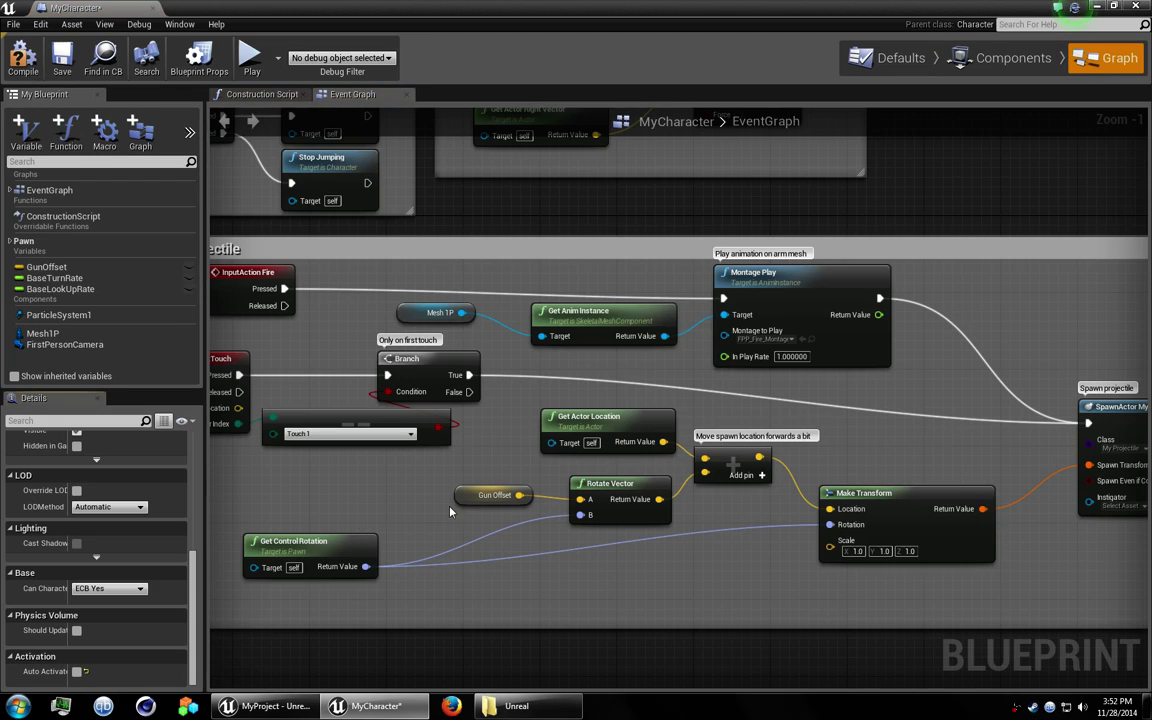
right_drag(843, 514, 883, 499)
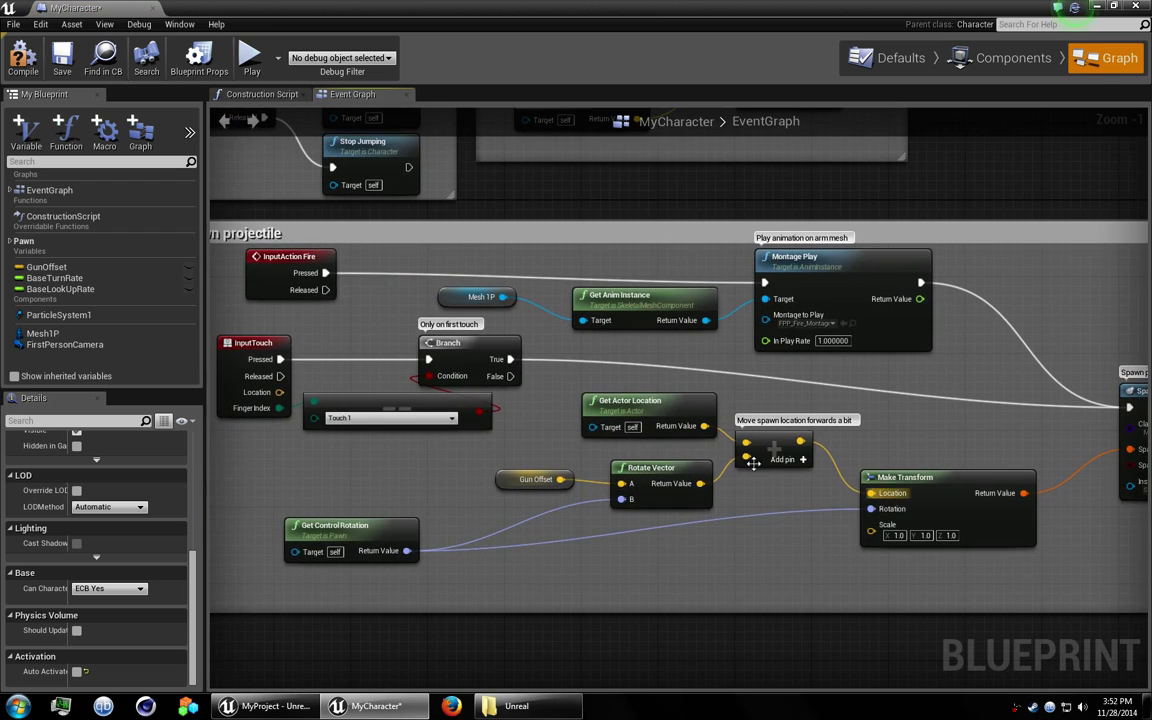
scroll(675, 441, down, 1)
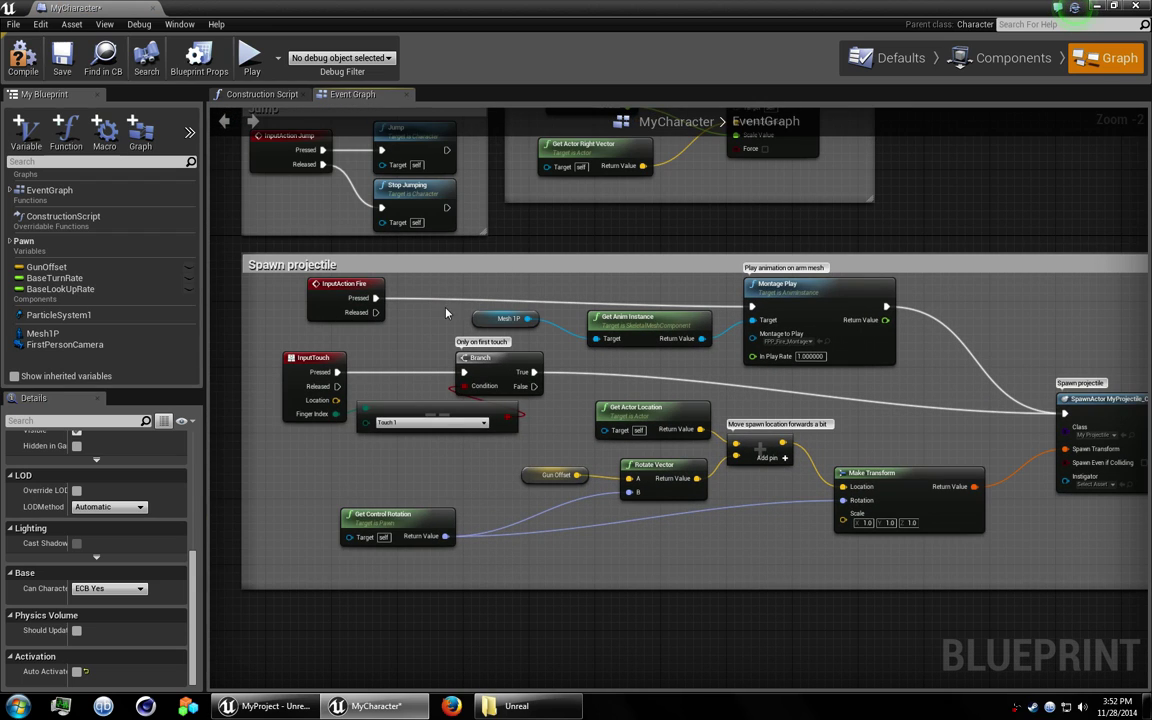
right_drag(786, 393, 819, 388)
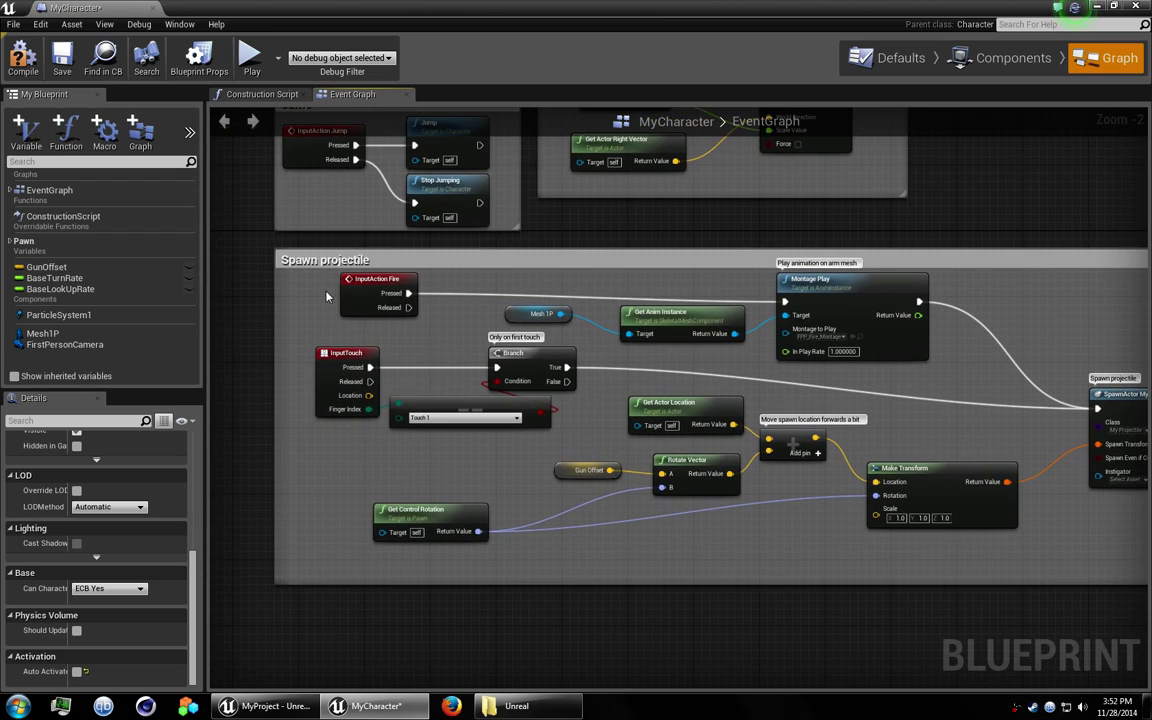
right_drag(944, 384, 875, 378)
right_drag(927, 425, 442, 417)
right_drag(983, 462, 873, 460)
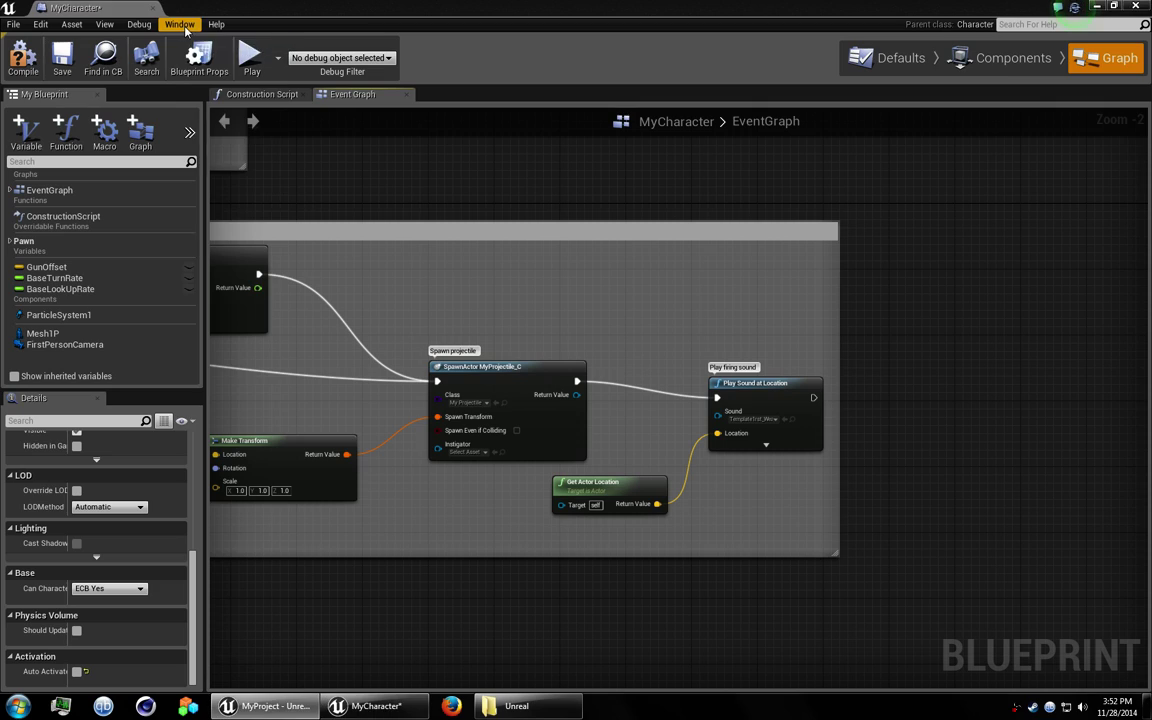
click(180, 24)
click(185, 84)
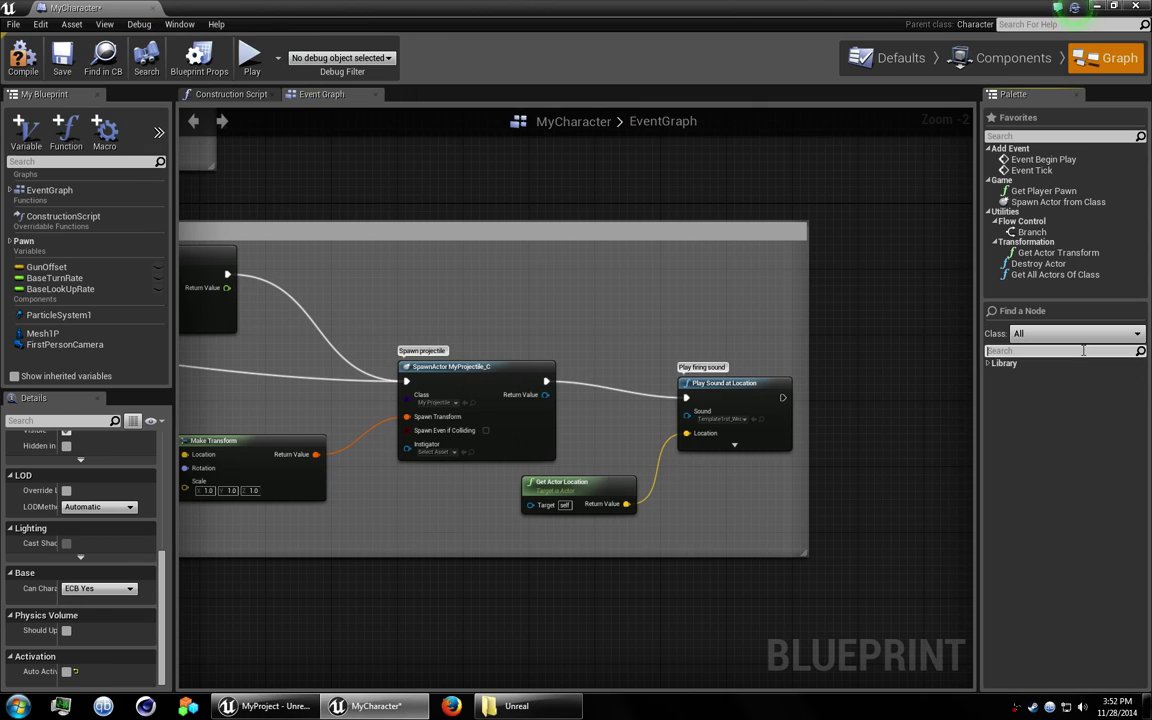
Find the component Activate function and place its node beyond the Play Sound at Location node.
text(active)
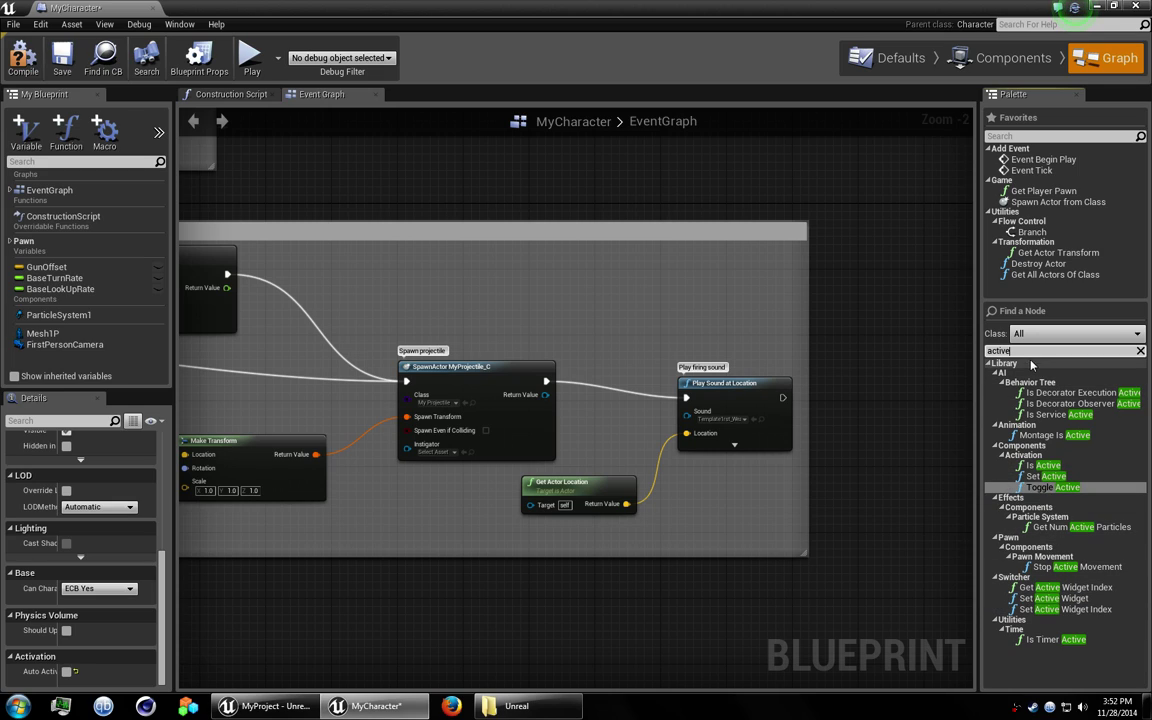
key(BackSpace)
text(ate)
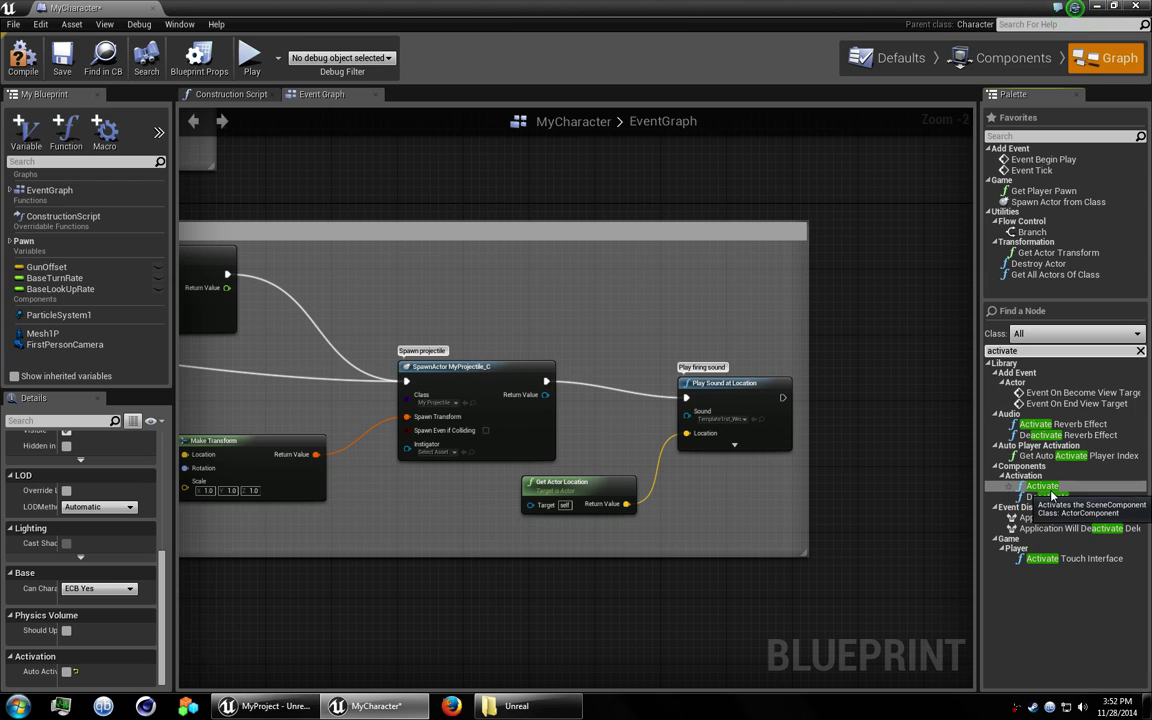
drag(1050, 493, 848, 378)
right_drag(805, 462, 734, 455)
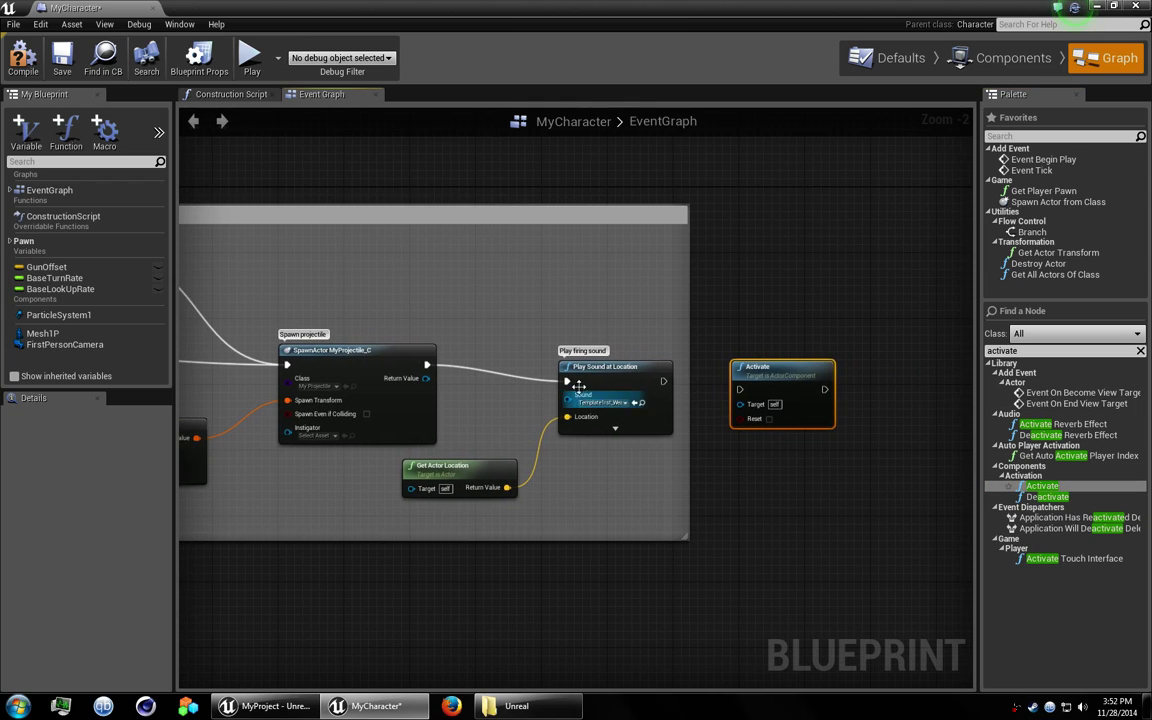
Delete the Play Sound at Location node together with the Get Actor Location node feeding it.
click(593, 370)
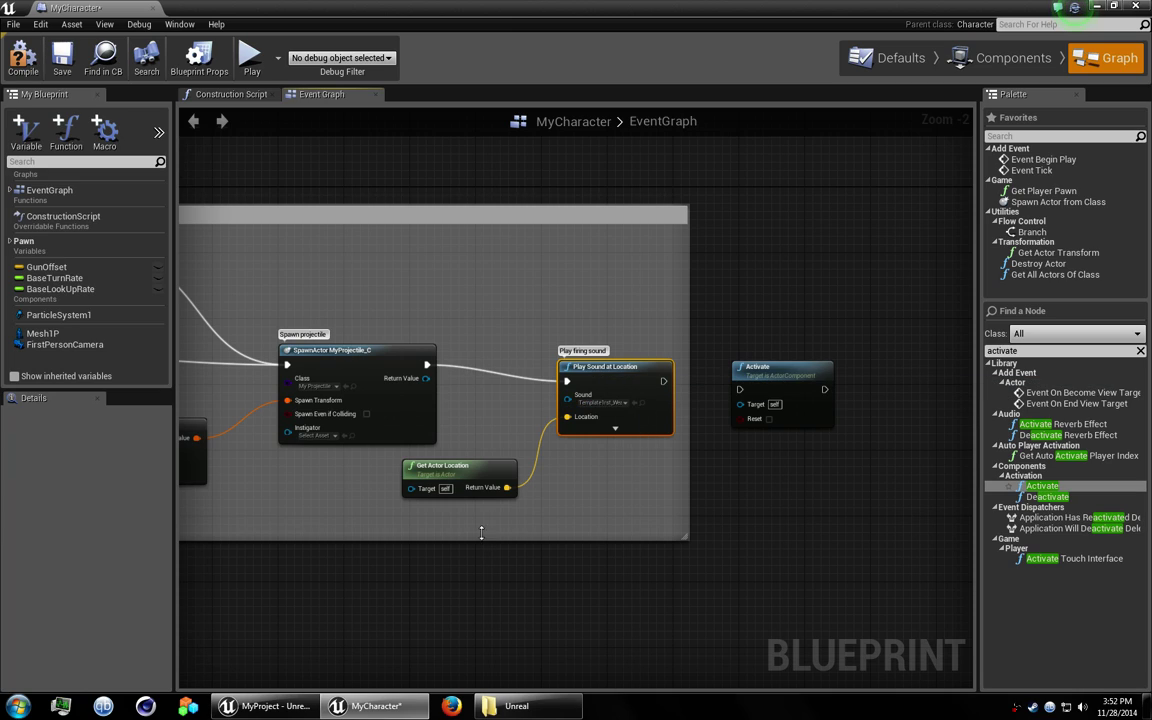
drag(552, 456, 607, 386)
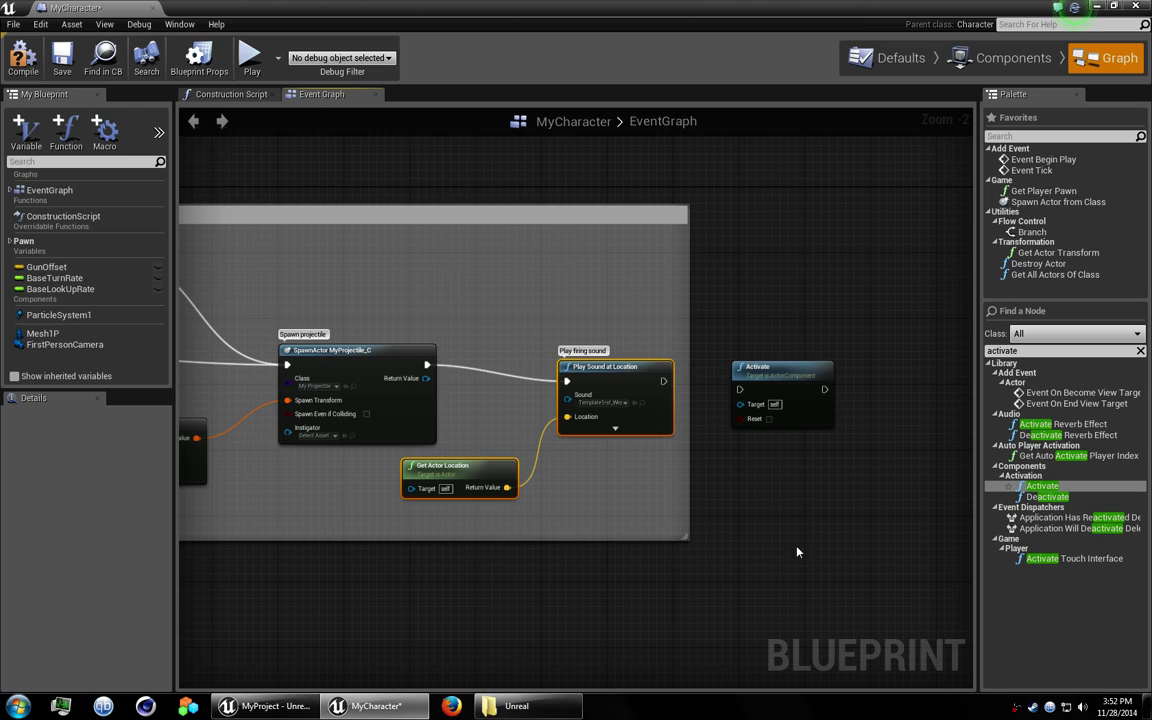
key(Delete)
Place Activate after the SpawnActor node, connect their execution pins, and wire ParticleSystem1 in as its target.
drag(785, 378, 577, 368)
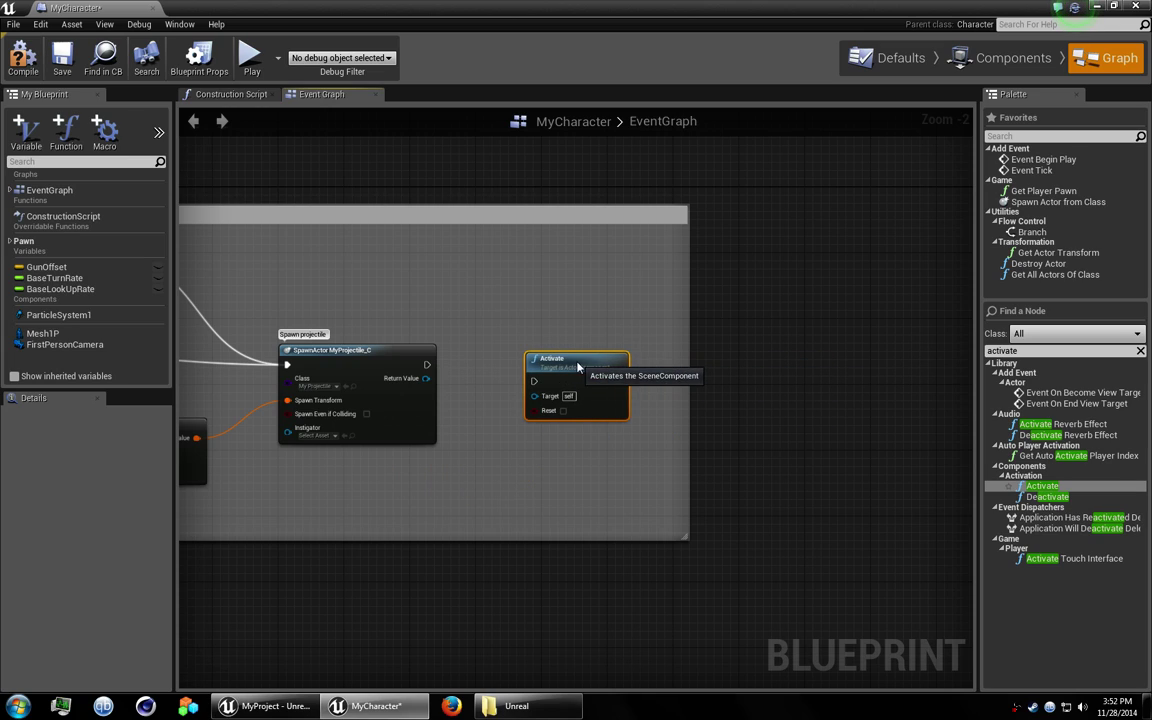
drag(427, 364, 547, 388)
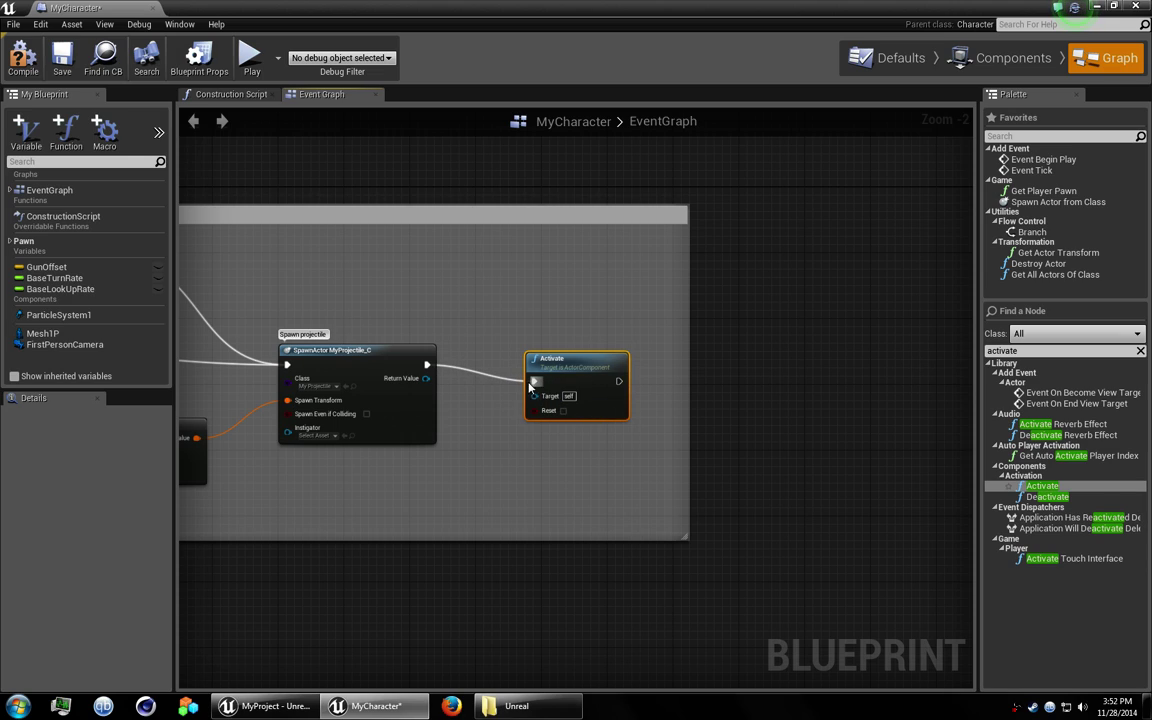
drag(110, 325, 536, 400)
click(470, 513)
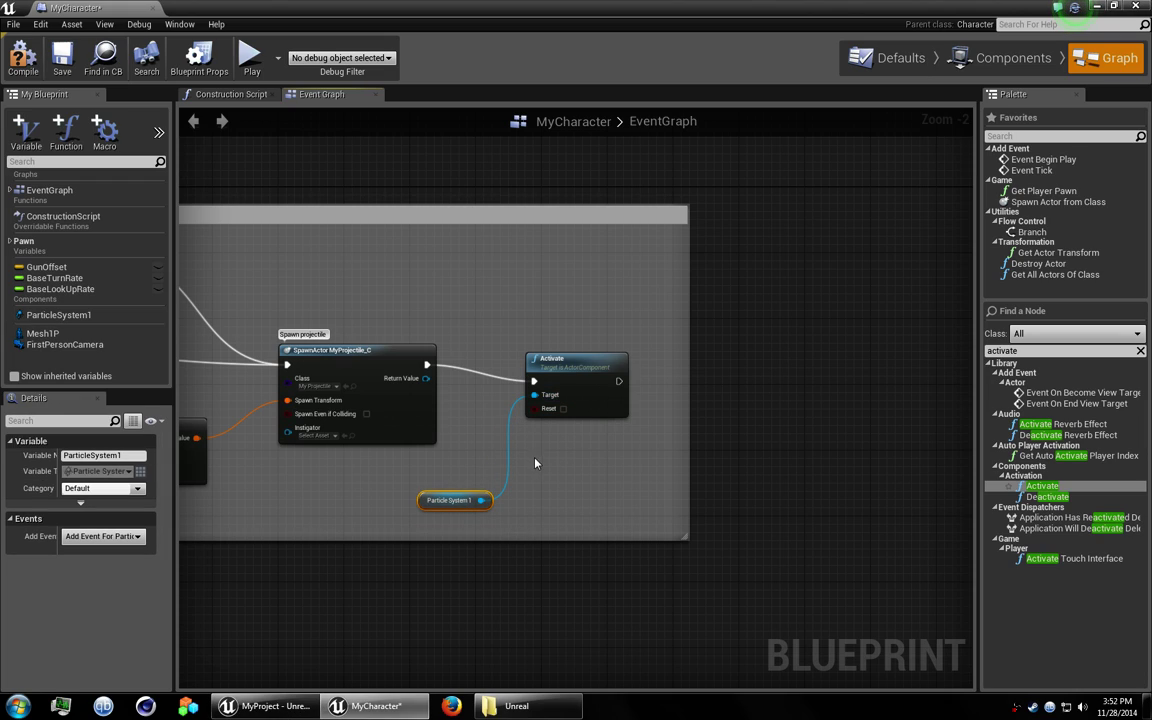
Enable Reset on the Activate node and compile the MyCharacter blueprint.
click(563, 408)
click(30, 63)
Play the game in a new editor window and fire the gun repeatedly while moving around to examine the muzzle shockwave.
click(279, 68)
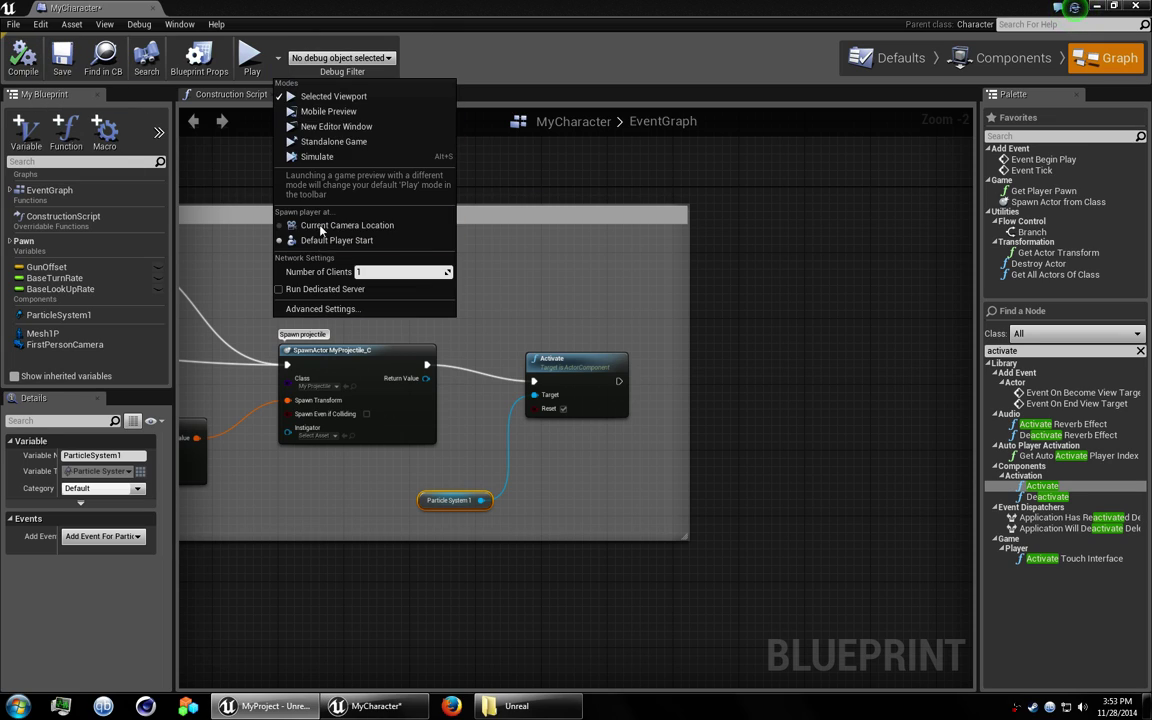
click(337, 127)
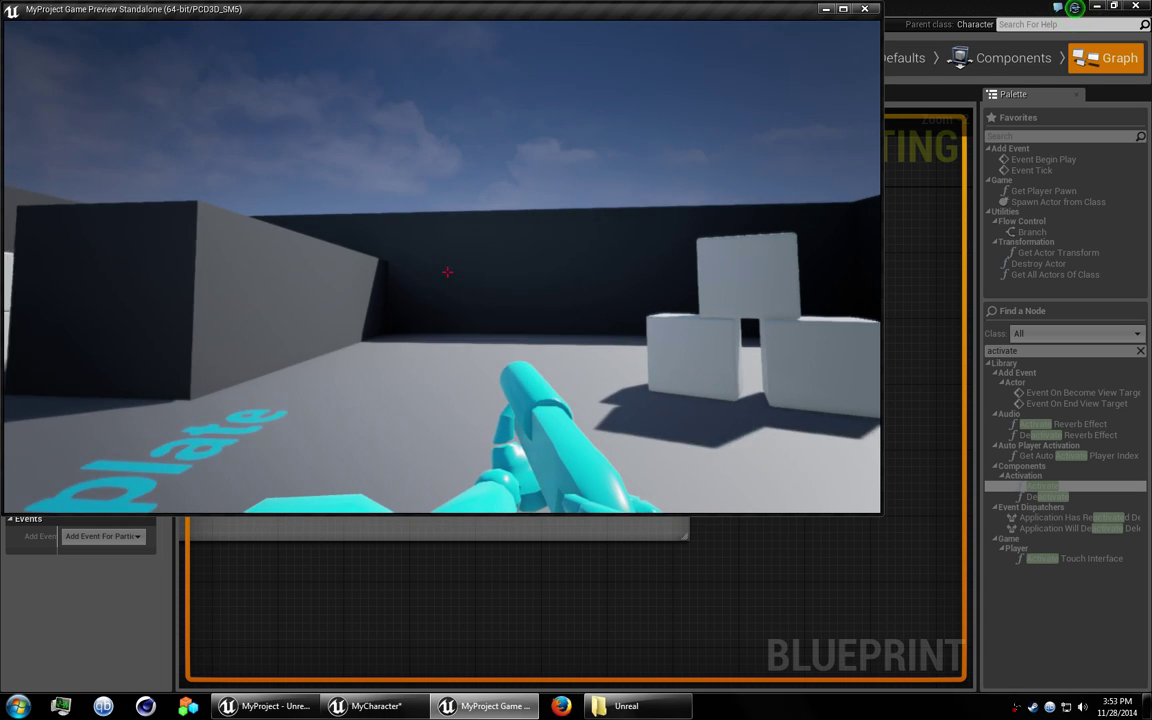
click(447, 272)
click(447, 272)
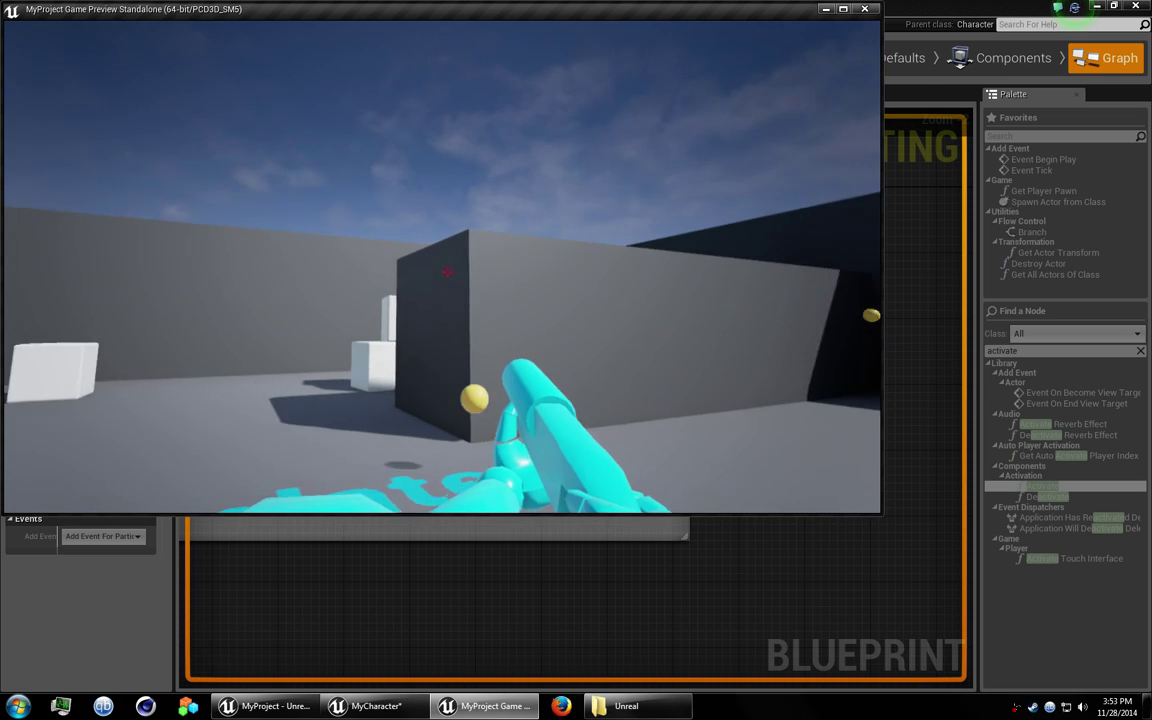
click(447, 272)
click(447, 272)
click(447, 272)
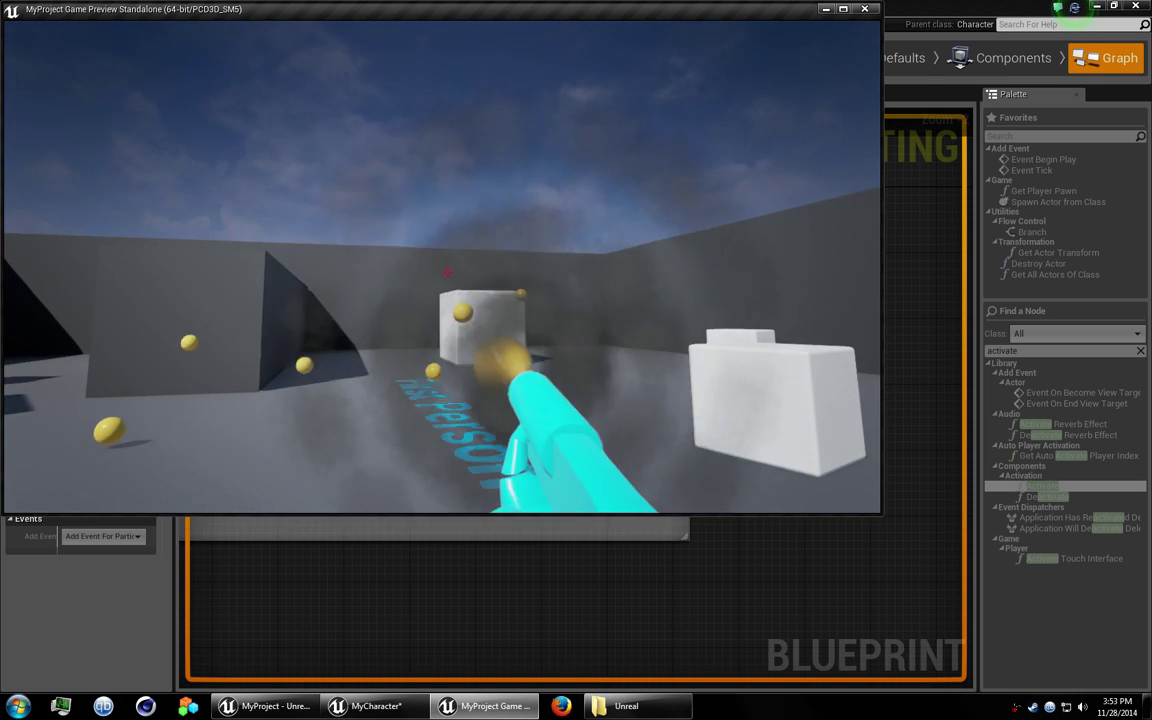
click(447, 272)
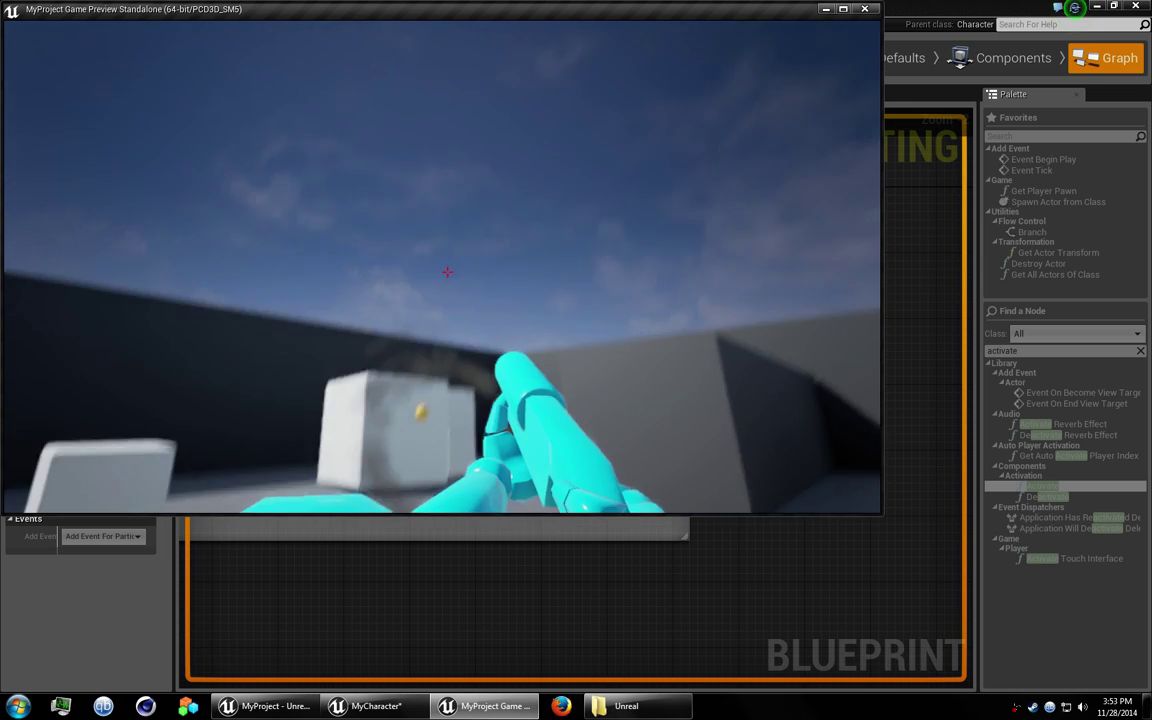
click(447, 272)
click(447, 272)
click(447, 272)
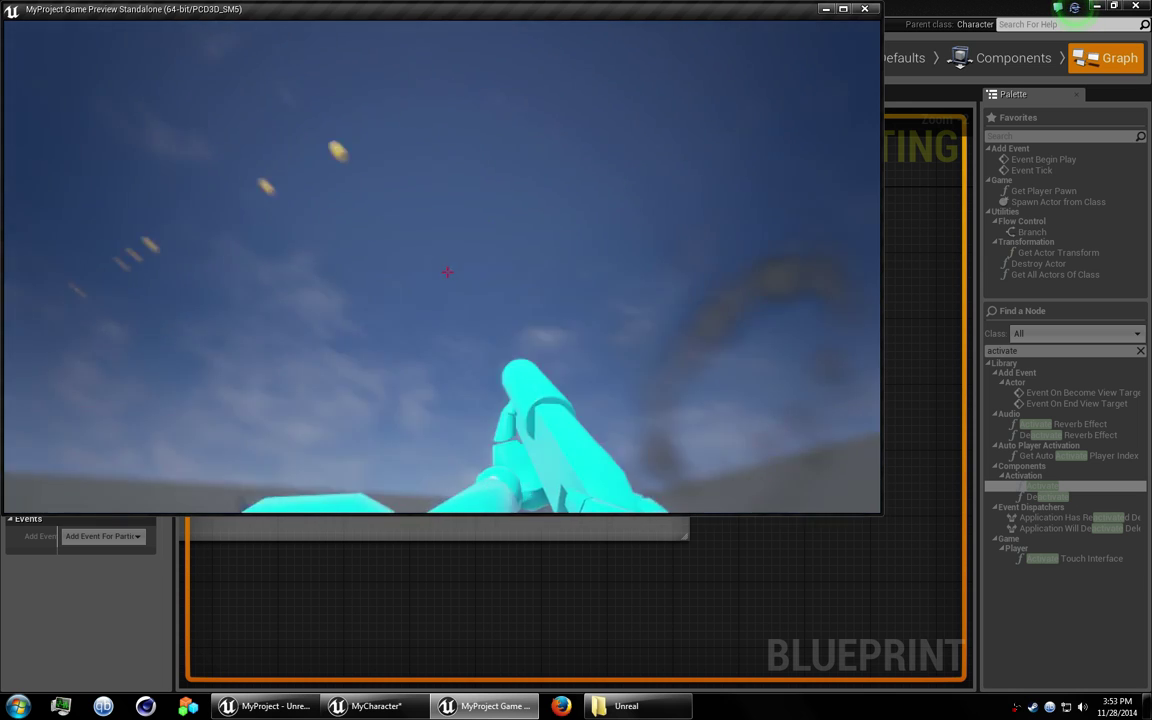
click(447, 272)
click(447, 272)
click(447, 272)
click(447, 272)
click(447, 272)
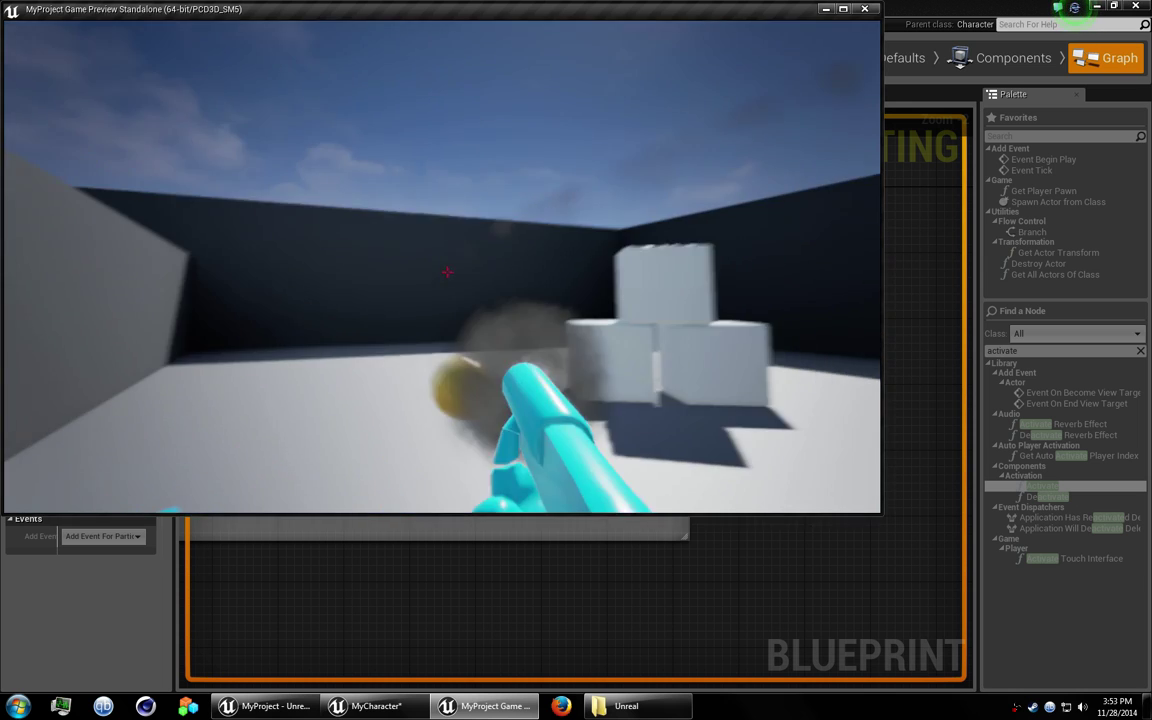
click(447, 272)
click(447, 272)
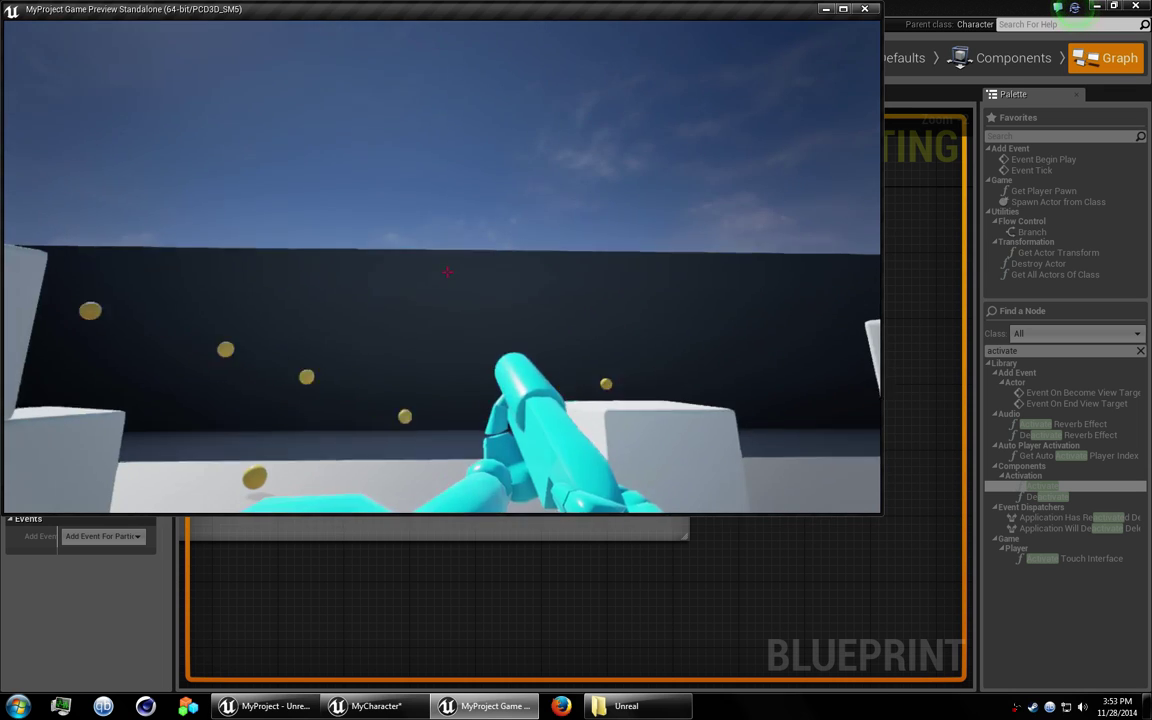
click(447, 272)
click(447, 272)
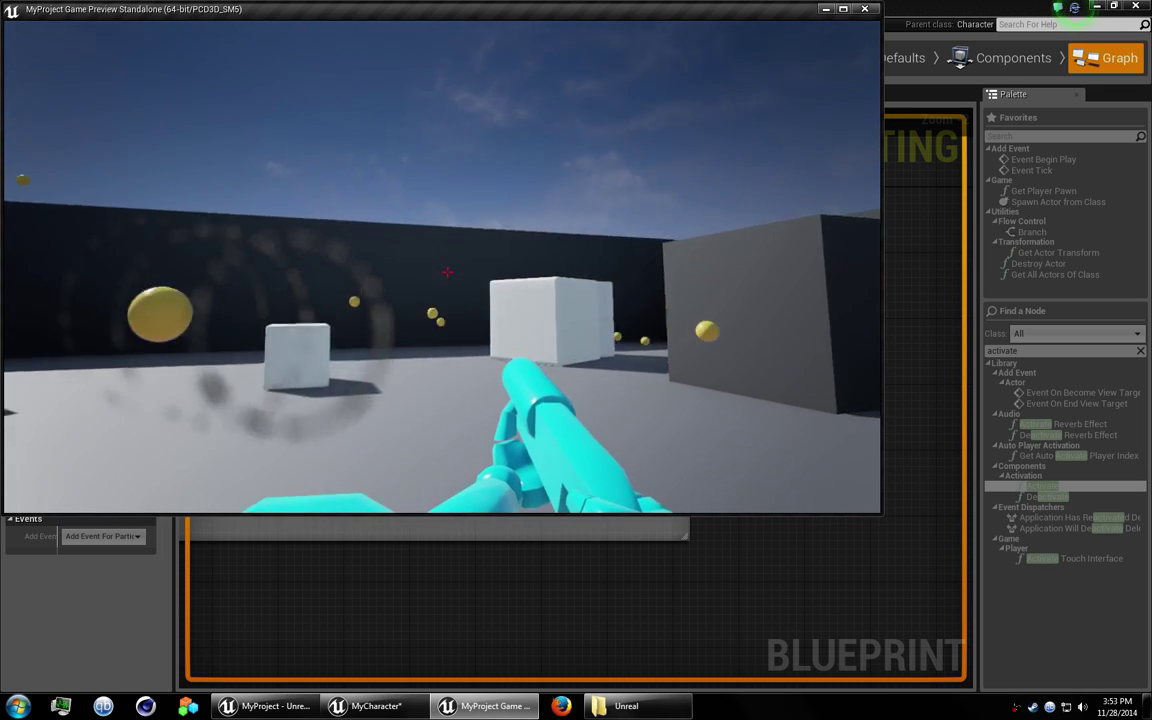
click(447, 272)
click(447, 272)
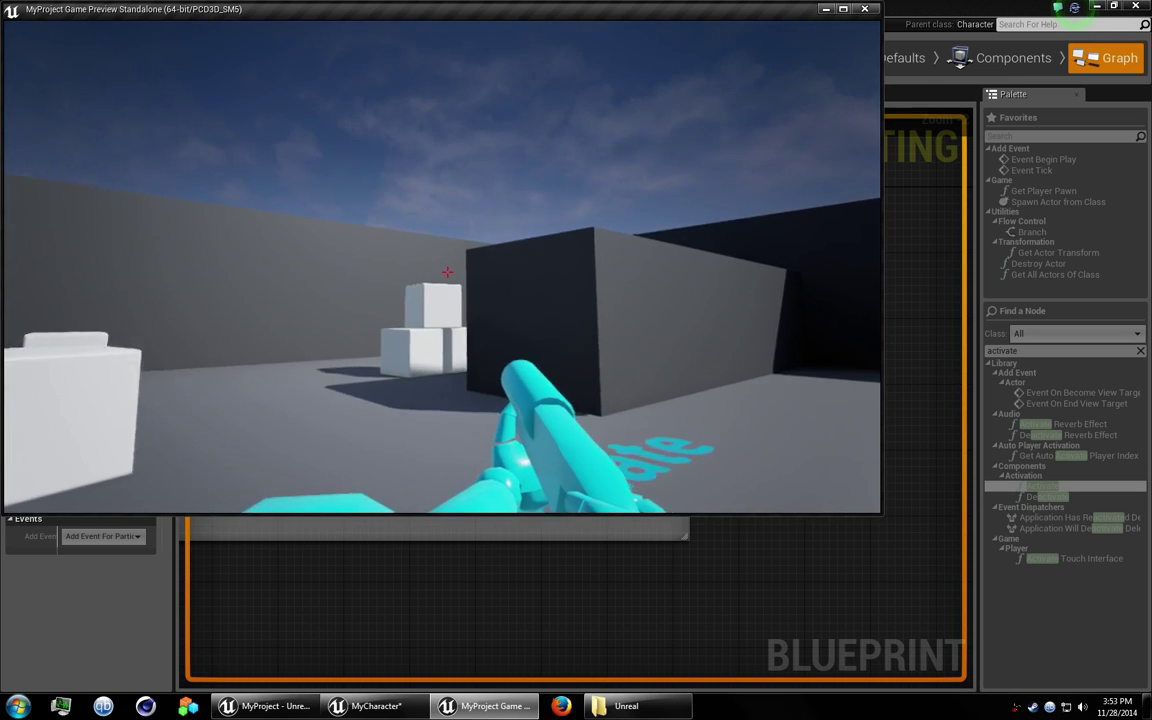
click(447, 272)
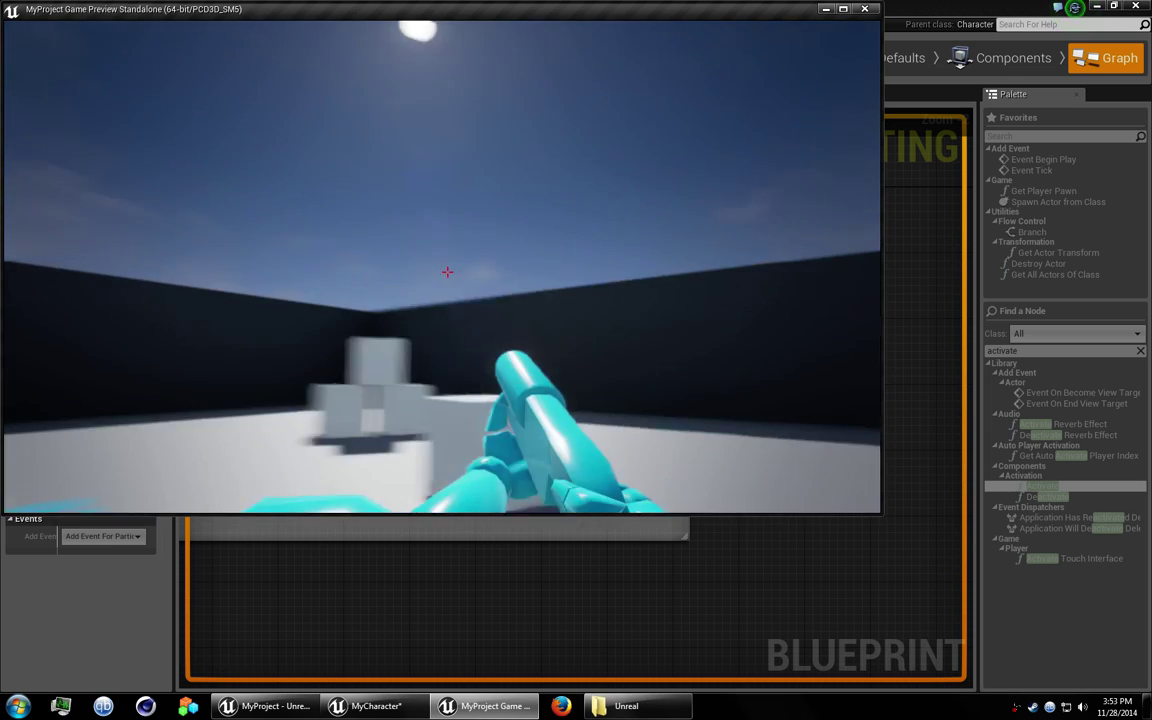
click(447, 272)
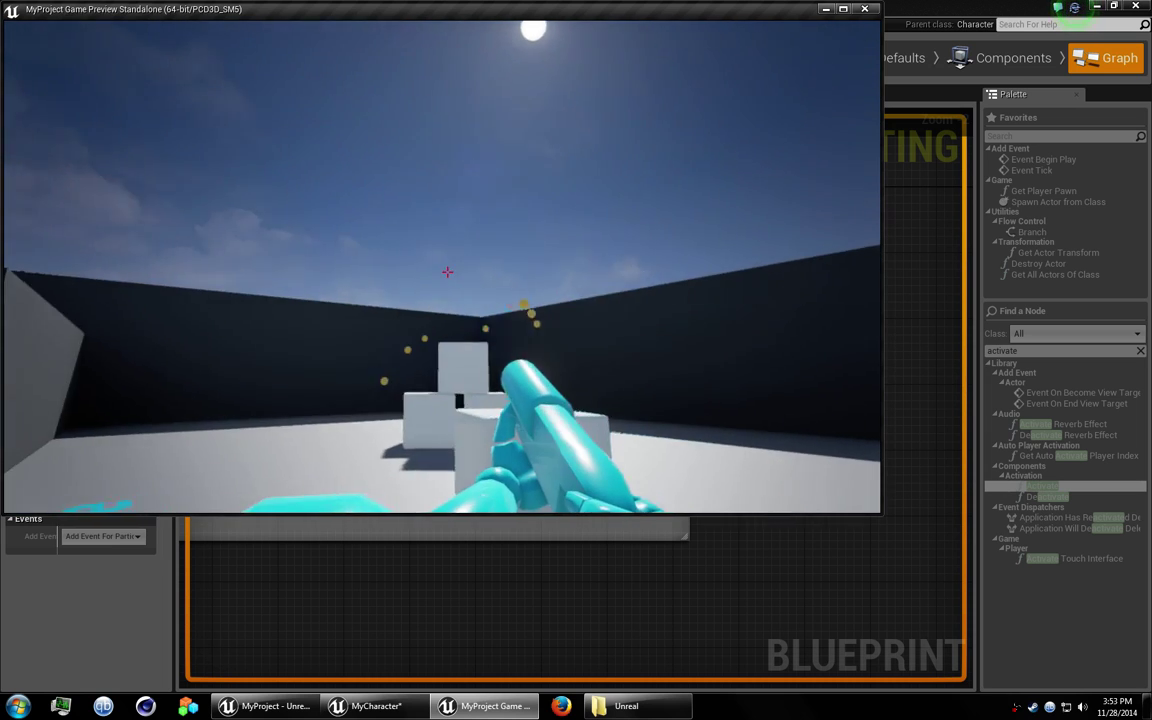
click(447, 272)
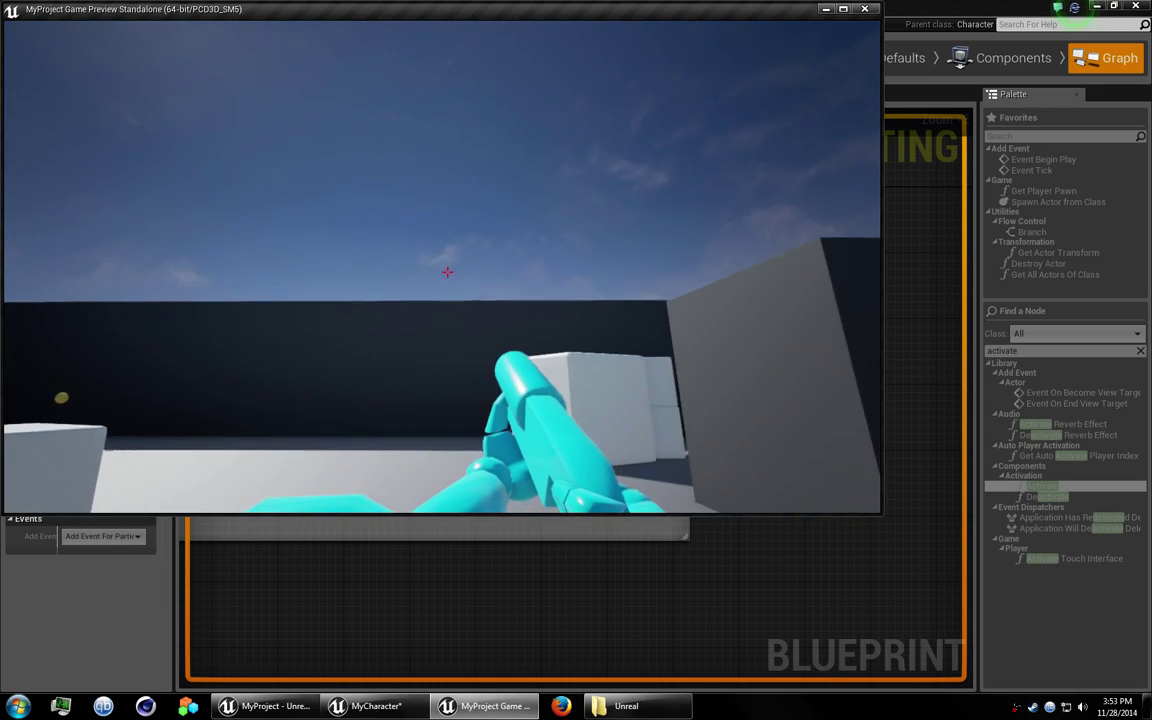
click(447, 272)
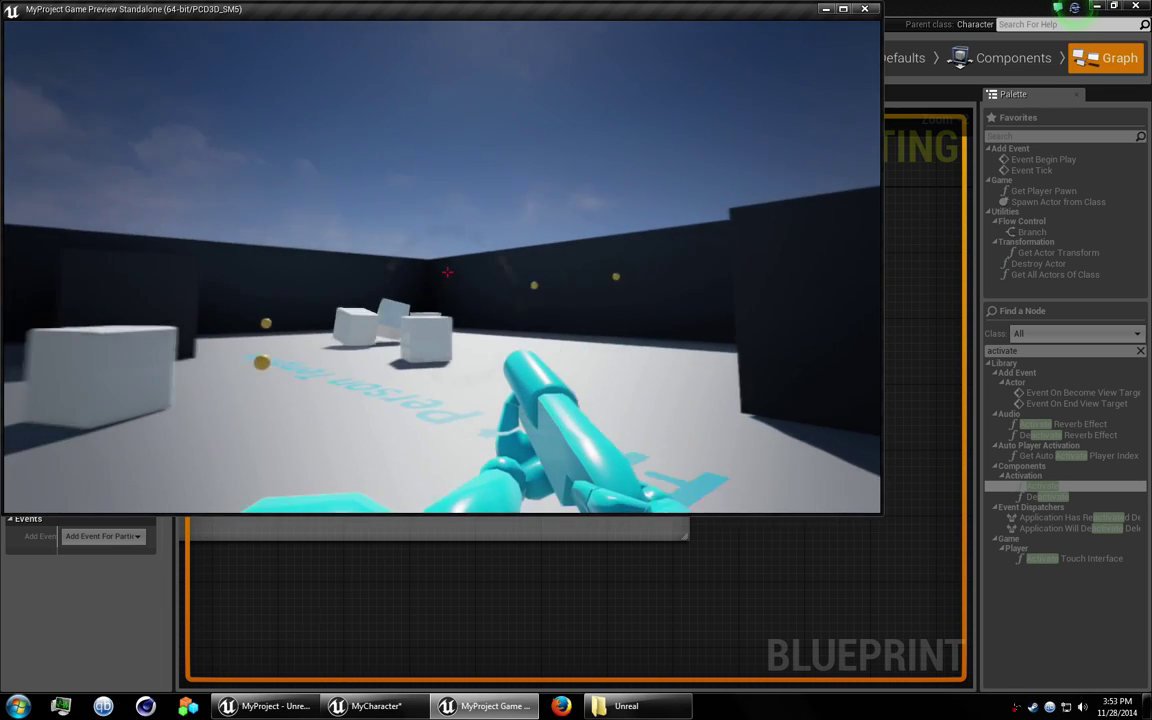
click(447, 272)
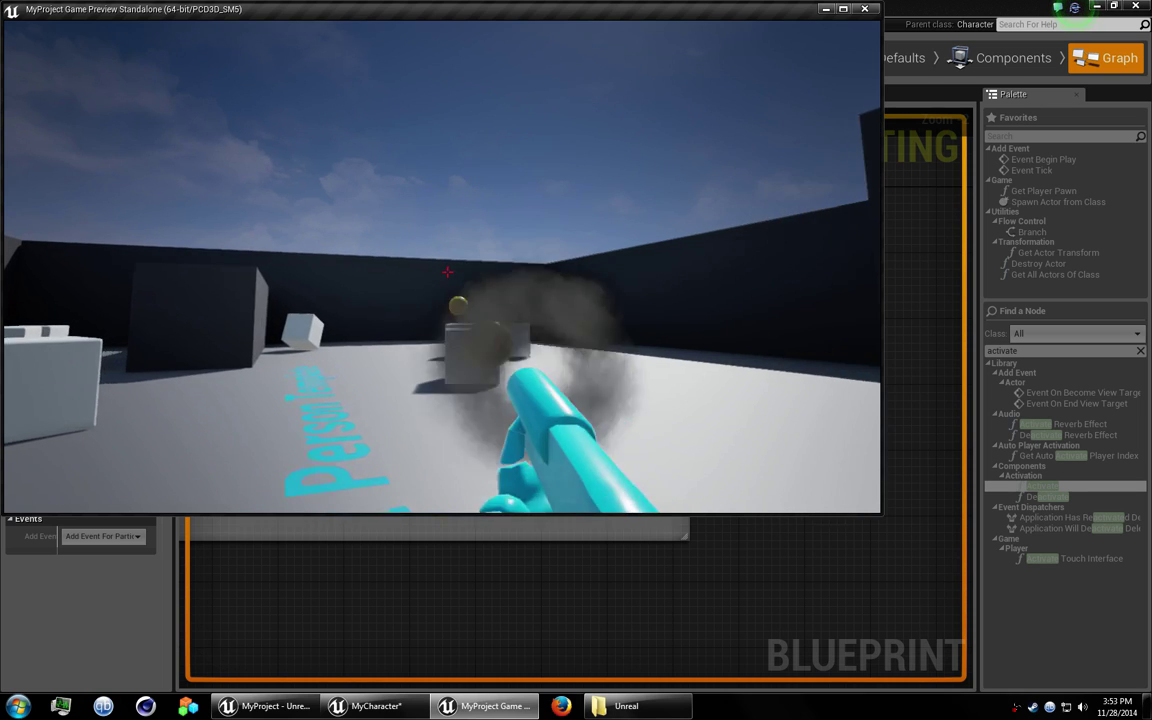
click(447, 272)
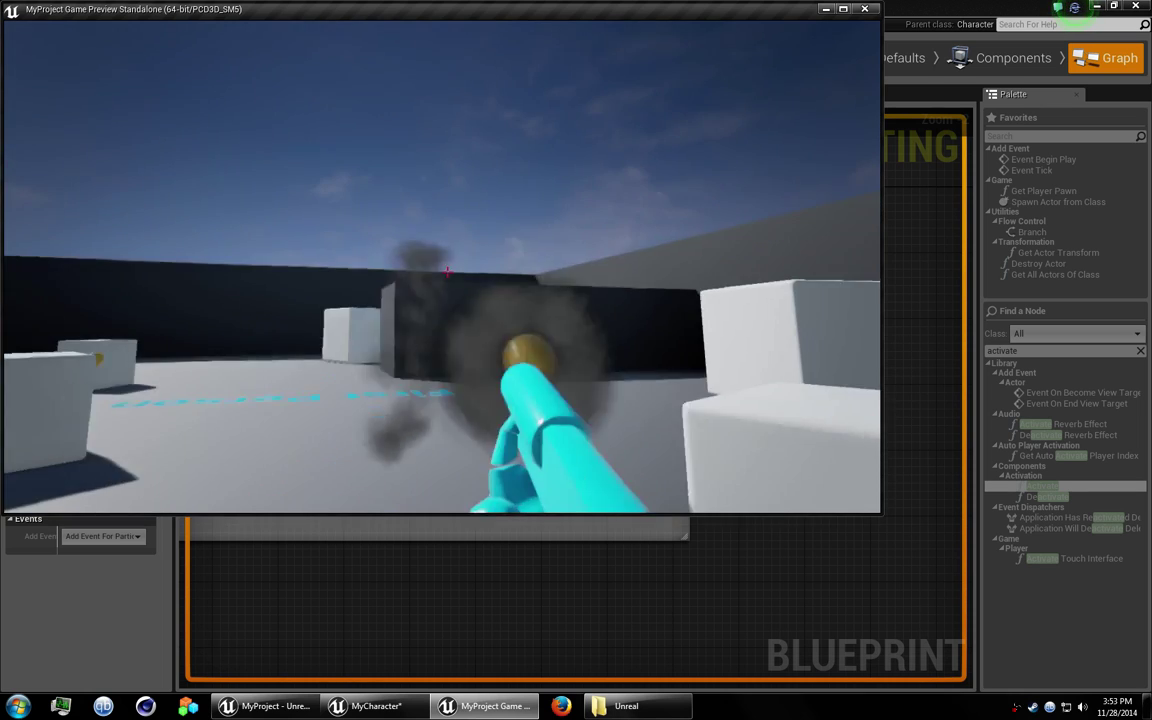
click(447, 272)
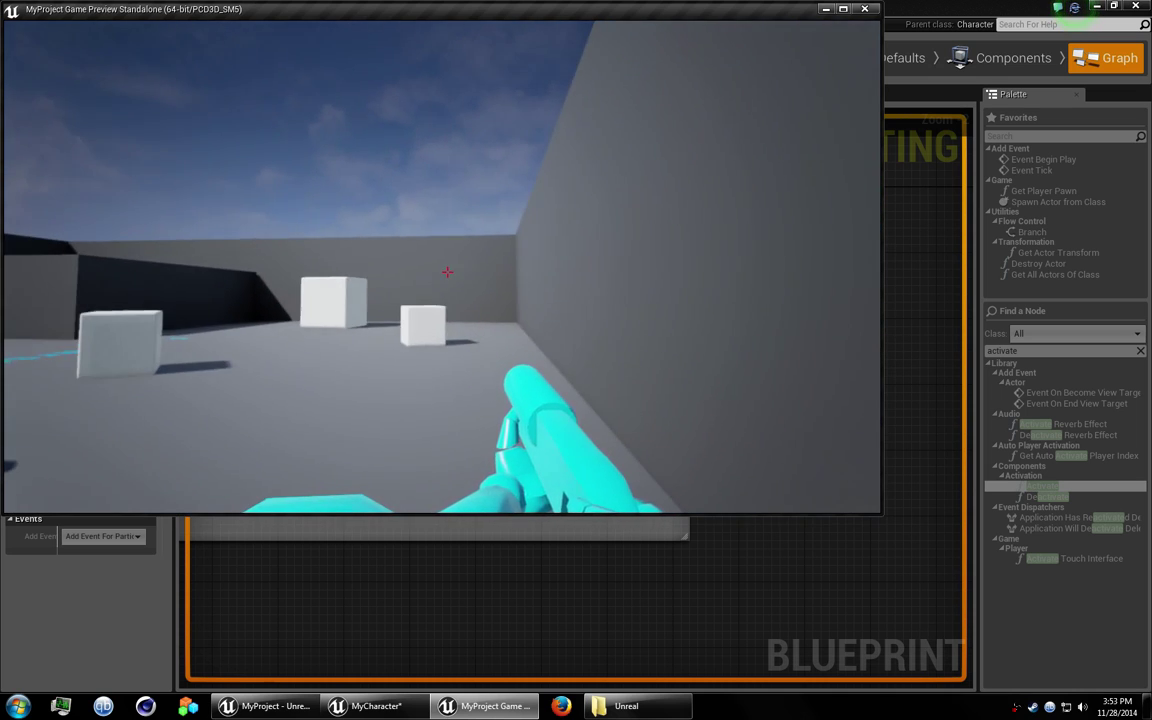
click(447, 272)
click(447, 272)
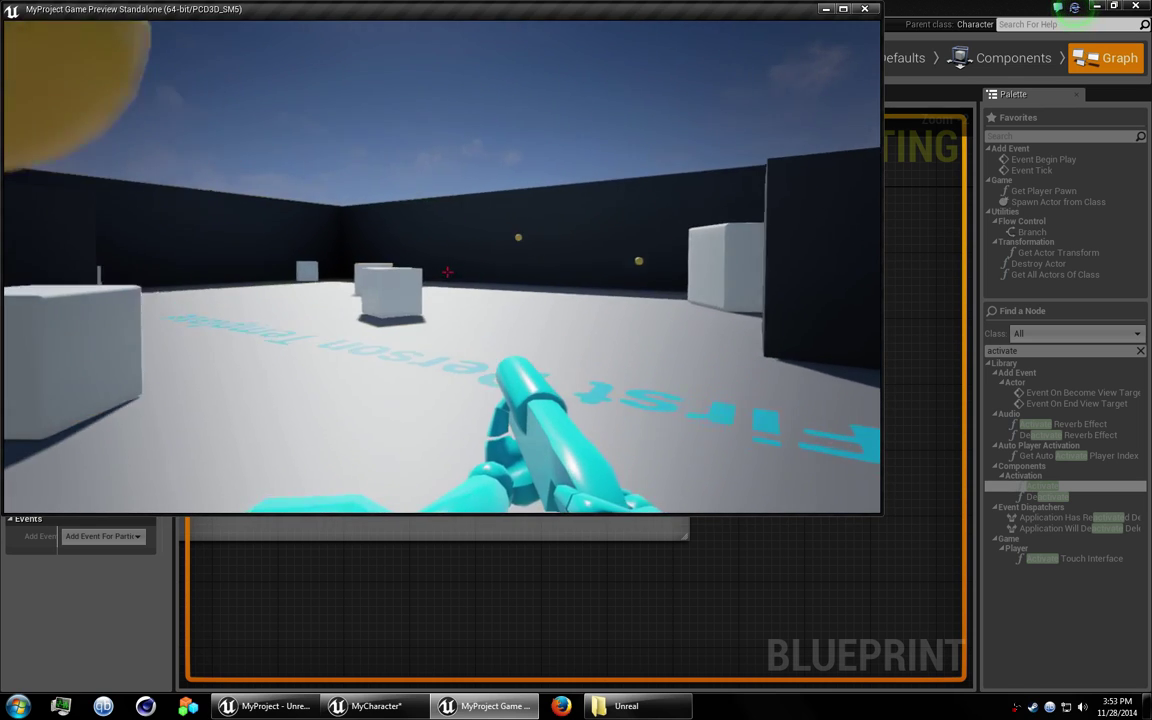
click(447, 272)
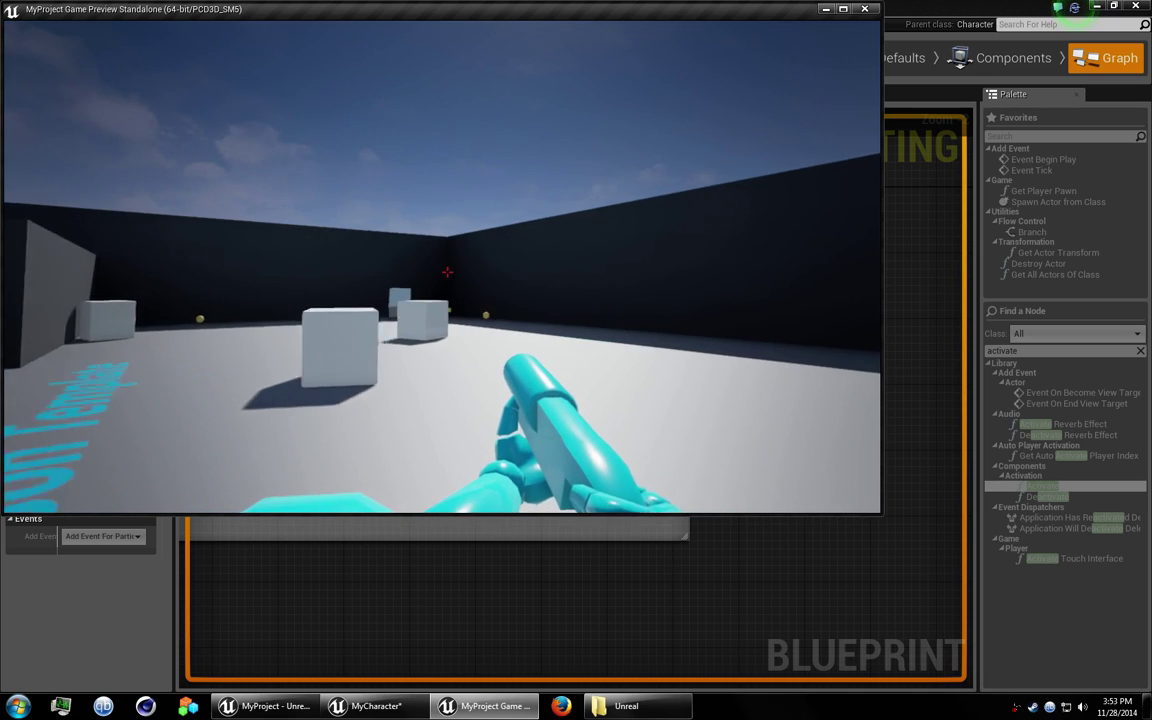
key(w)
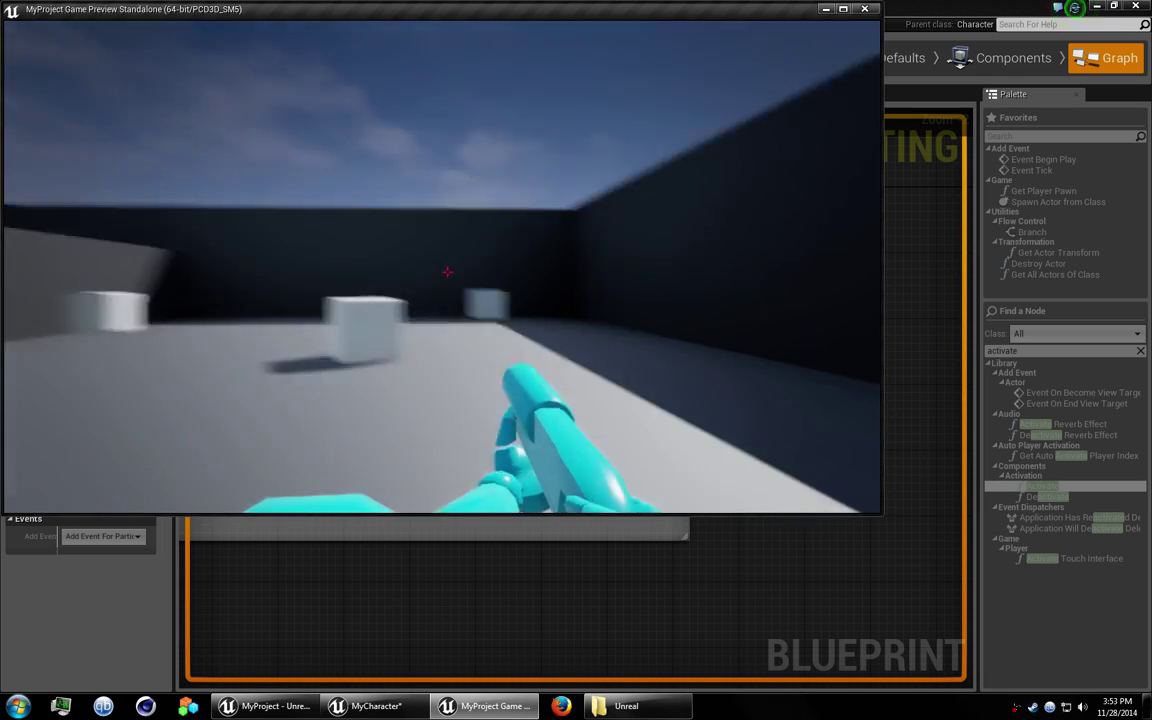
click(447, 272)
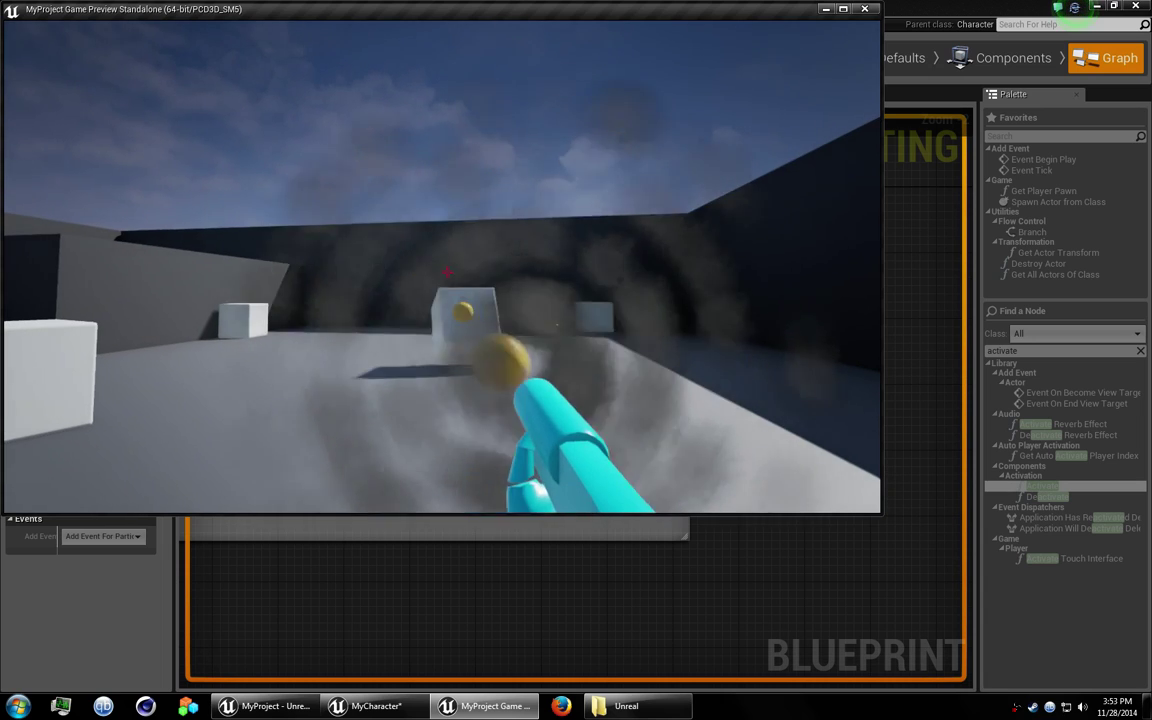
key(Escape)
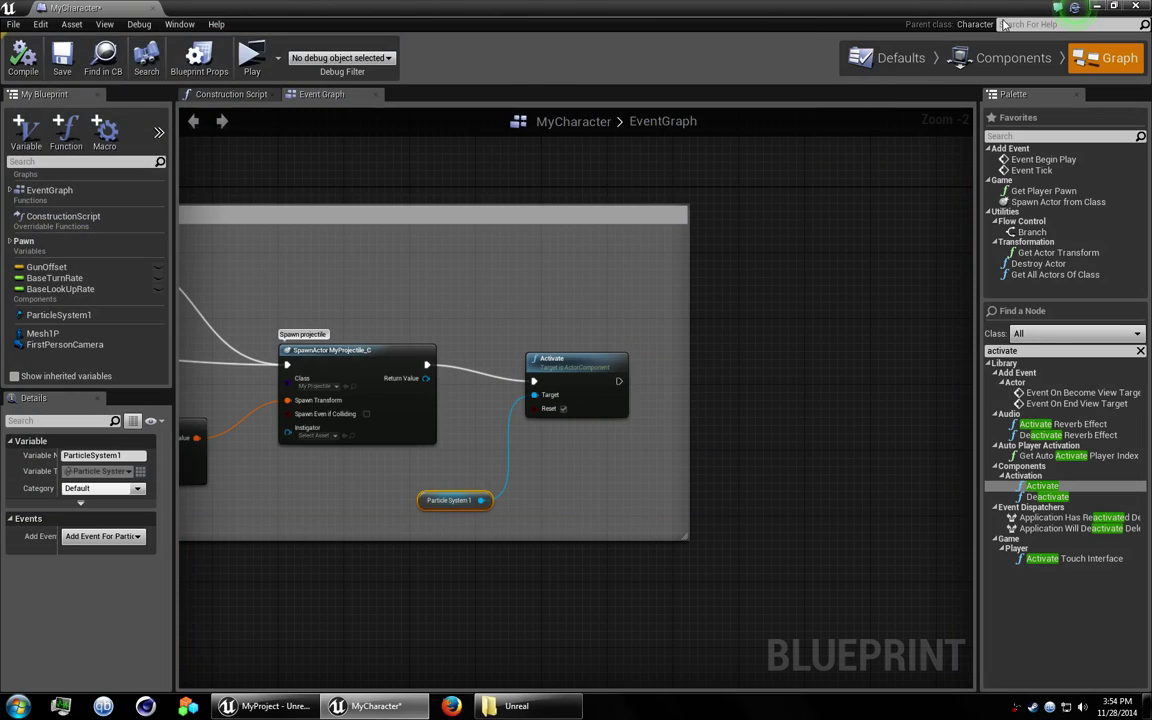
Duplicate the fx_shockwave_1 particle system in the Blueprints folder as fx_shockwave_2 and open the copy for editing.
click(1097, 6)
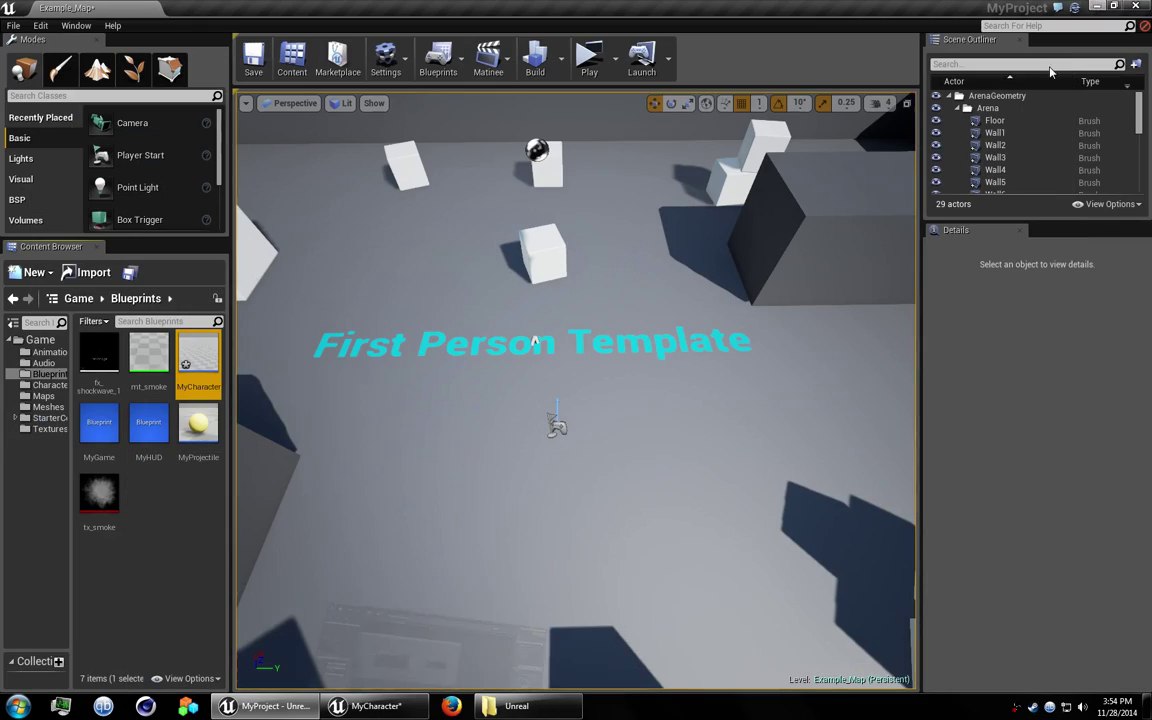
click(110, 360)
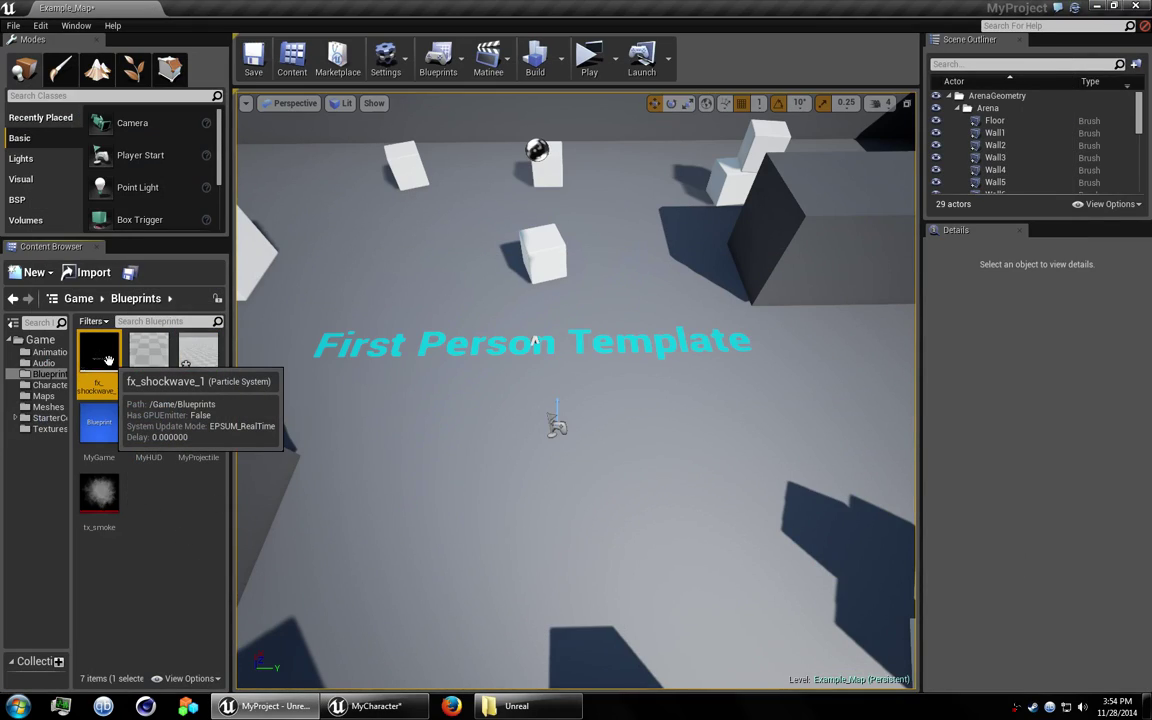
right_click(113, 359)
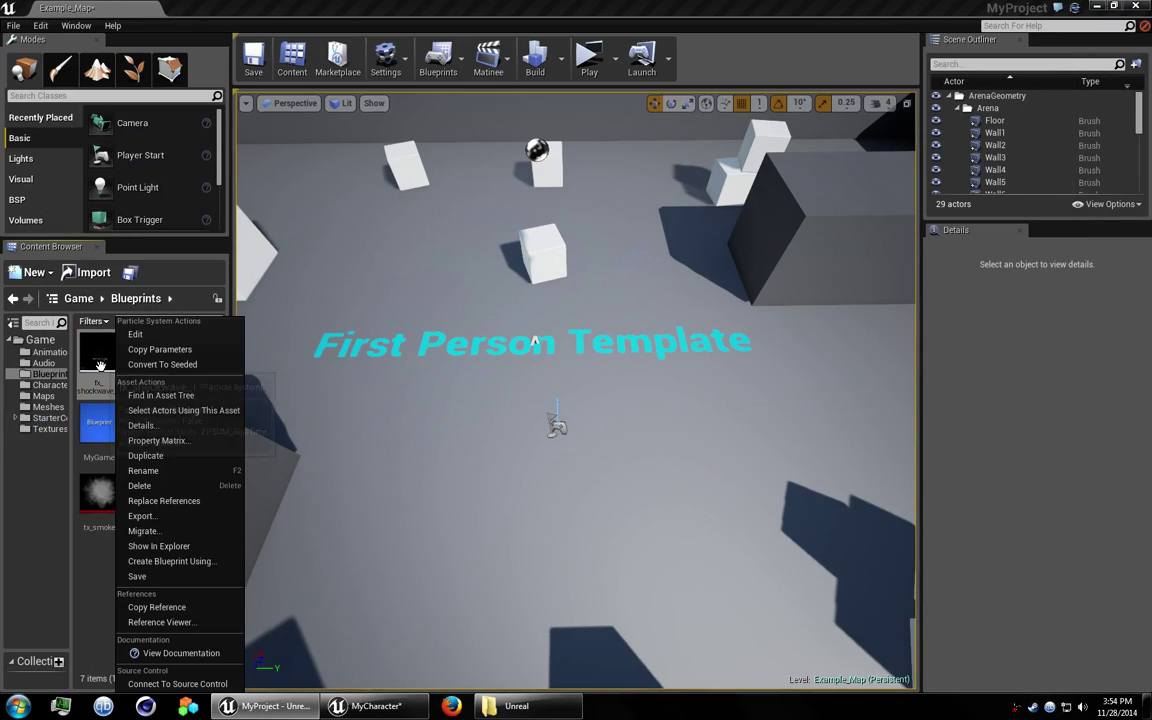
click(198, 457)
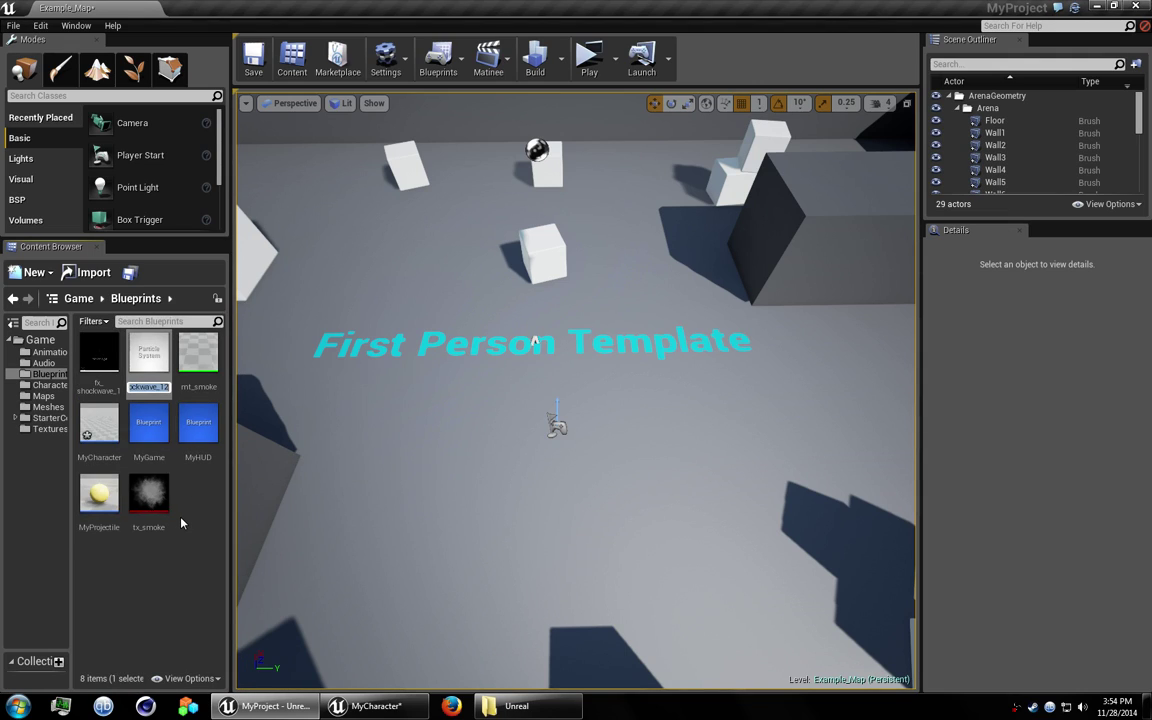
key(Right)
key(Return)
double_click(156, 368)
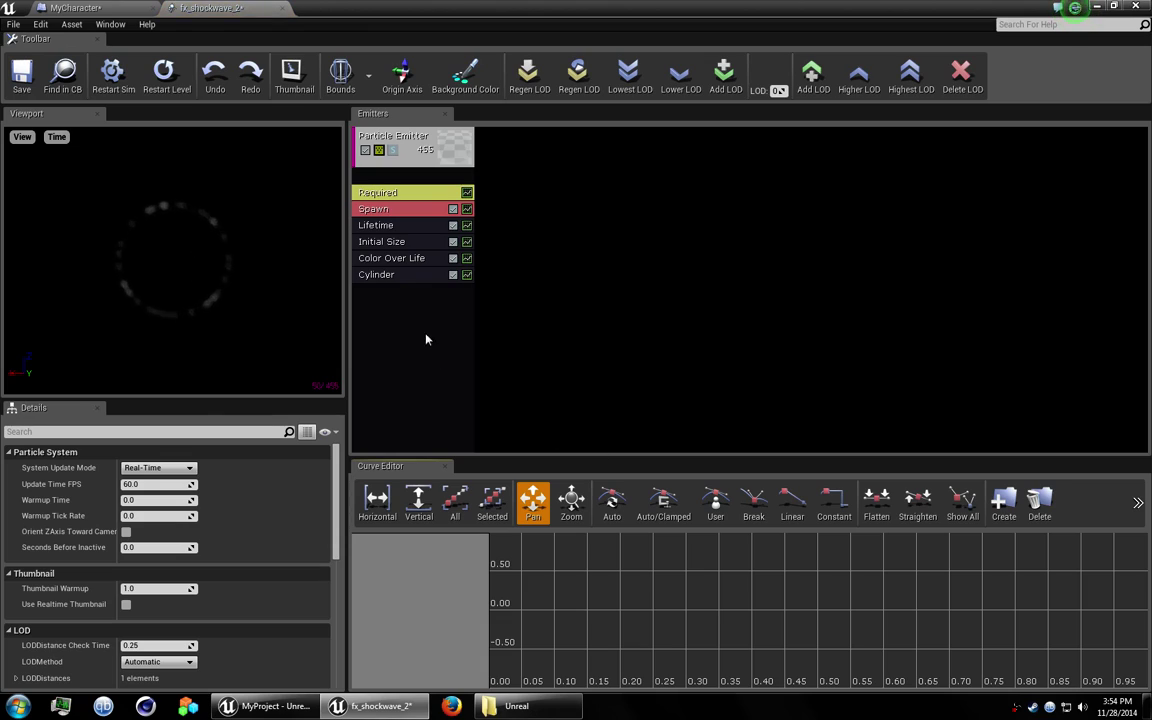
Replace the particle emitter's Cylinder module with a Sphere location module.
click(400, 277)
key(Delete)
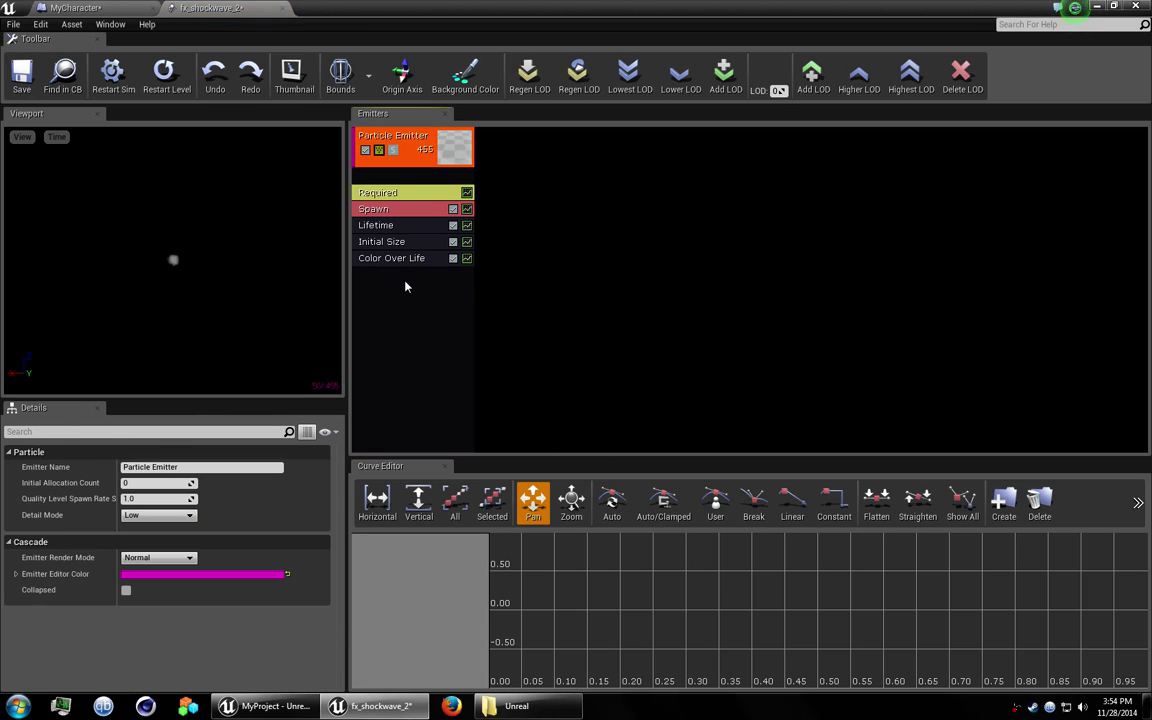
right_click(407, 287)
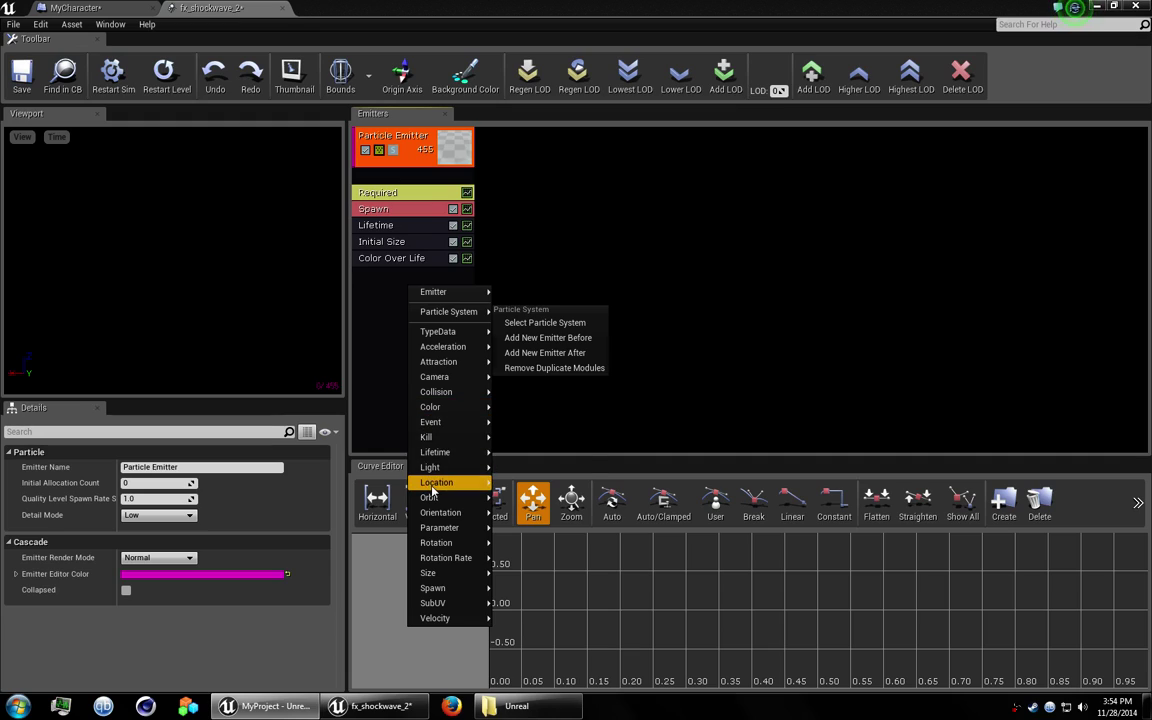
mouse_move(432, 489)
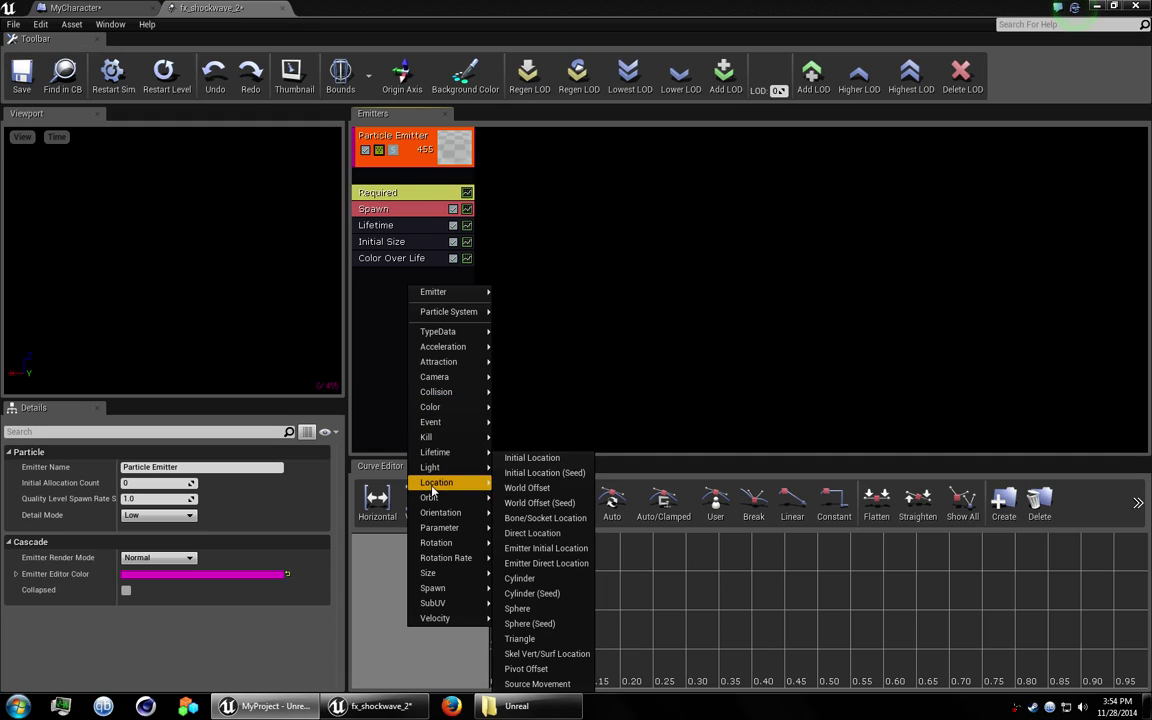
click(520, 608)
Set the Sphere module's Start Radius constant to 1.0 and enable Surface Only.
click(393, 276)
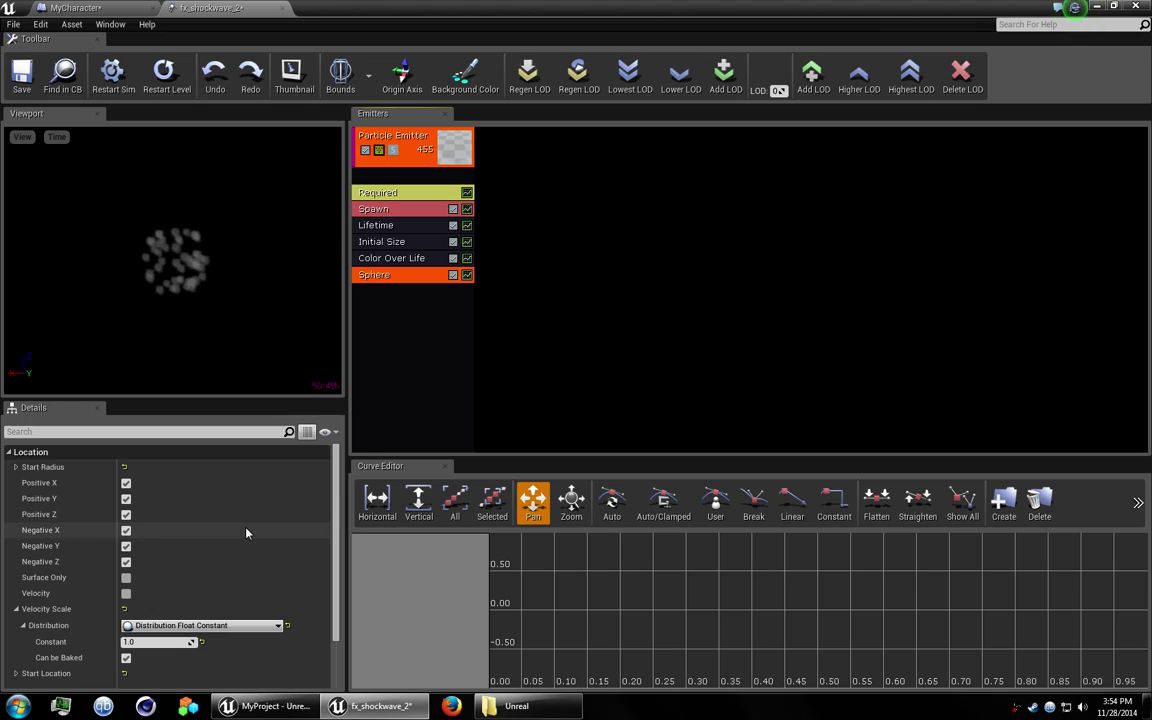
click(16, 467)
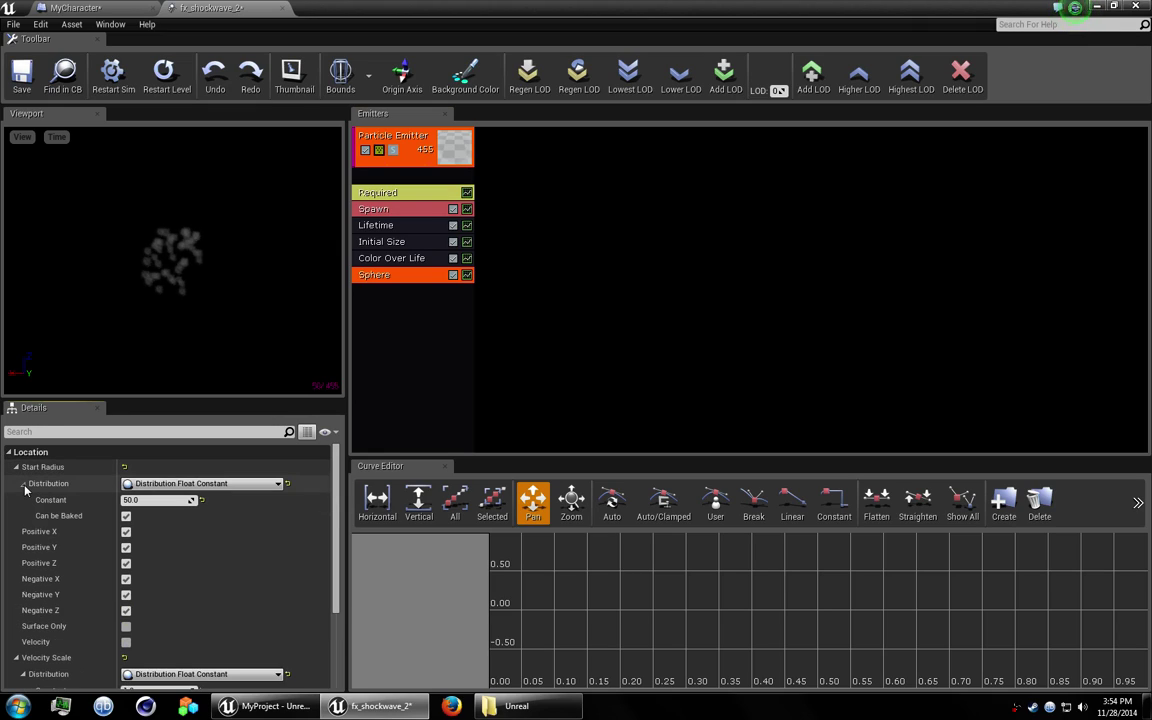
click(157, 502)
text(1)
key(Return)
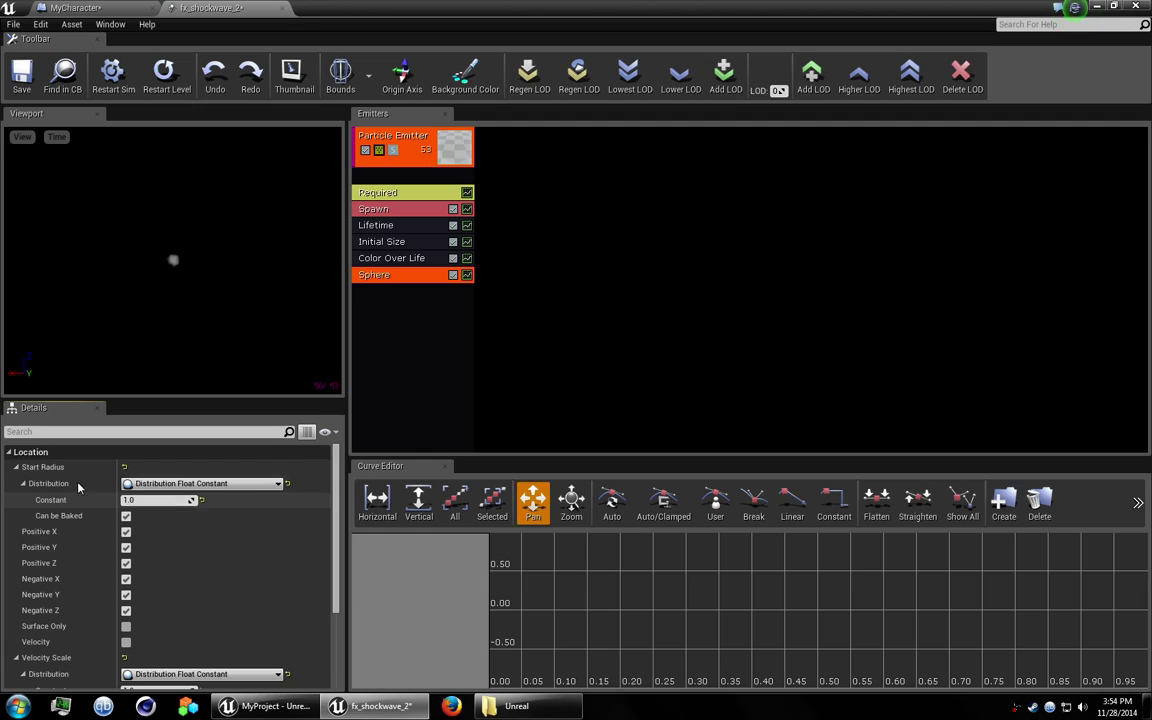
click(16, 467)
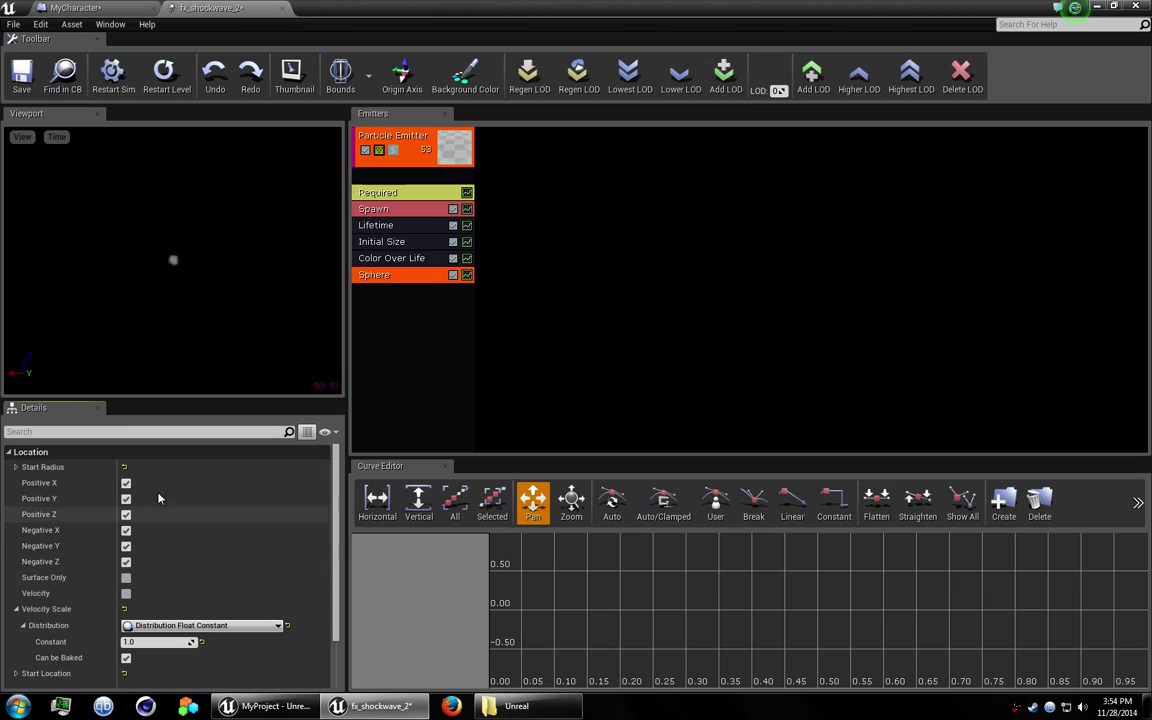
click(126, 578)
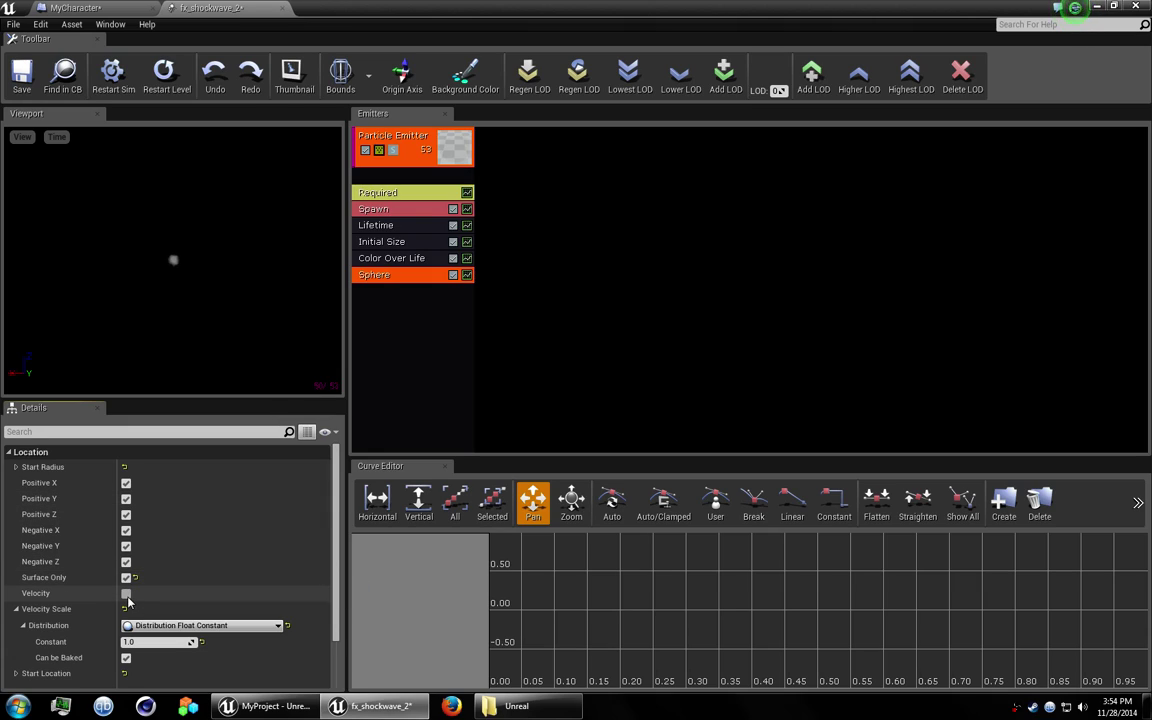
Enable Velocity on the Sphere module with a Velocity Scale constant of 100.0, and set the Spawn module's burst Count to 100.
click(126, 594)
click(168, 643)
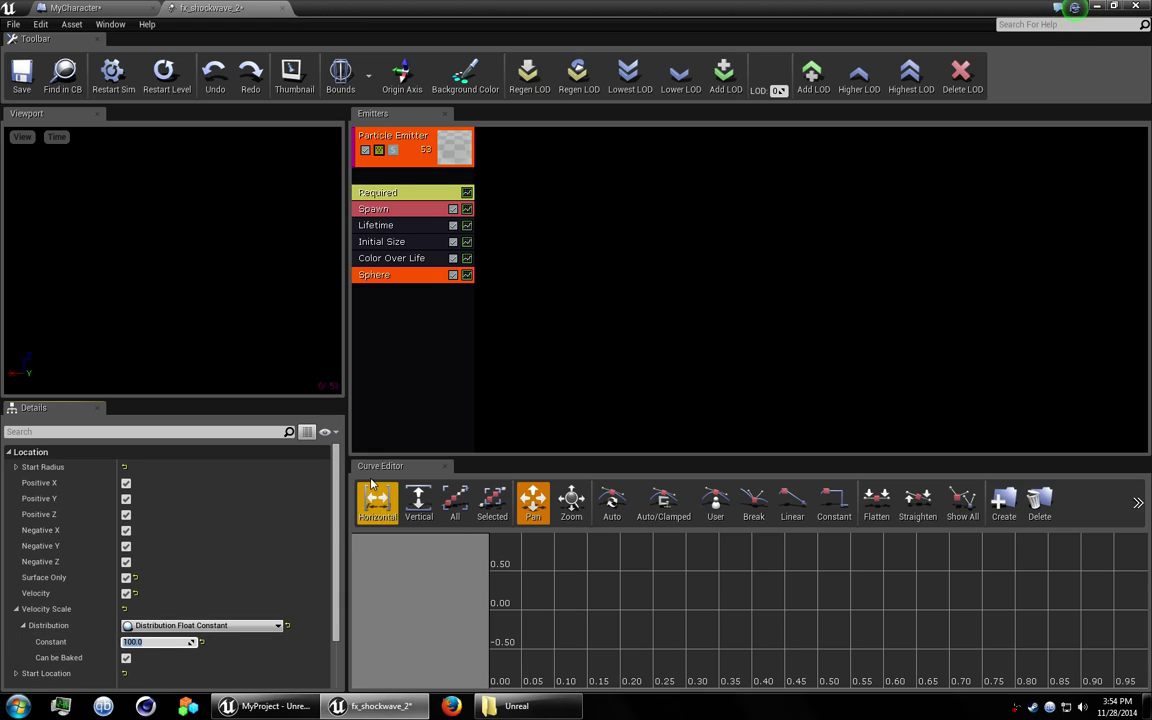
click(399, 212)
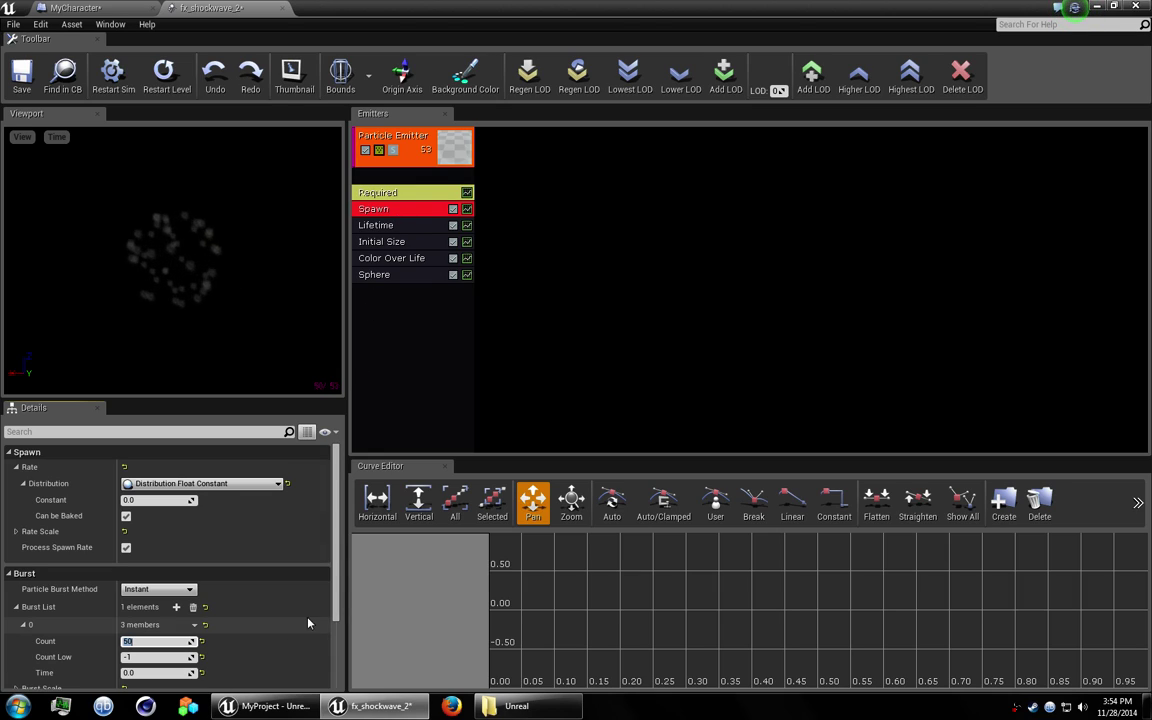
scroll(308, 615, down, 2)
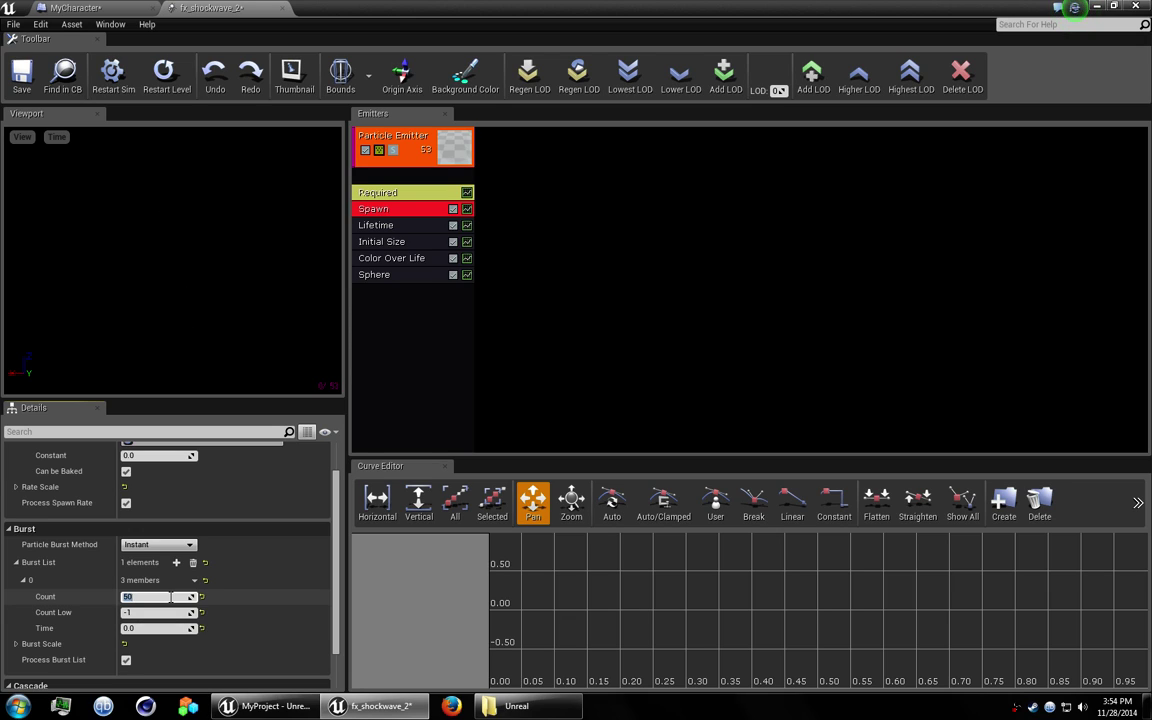
text(00)
key(Return)
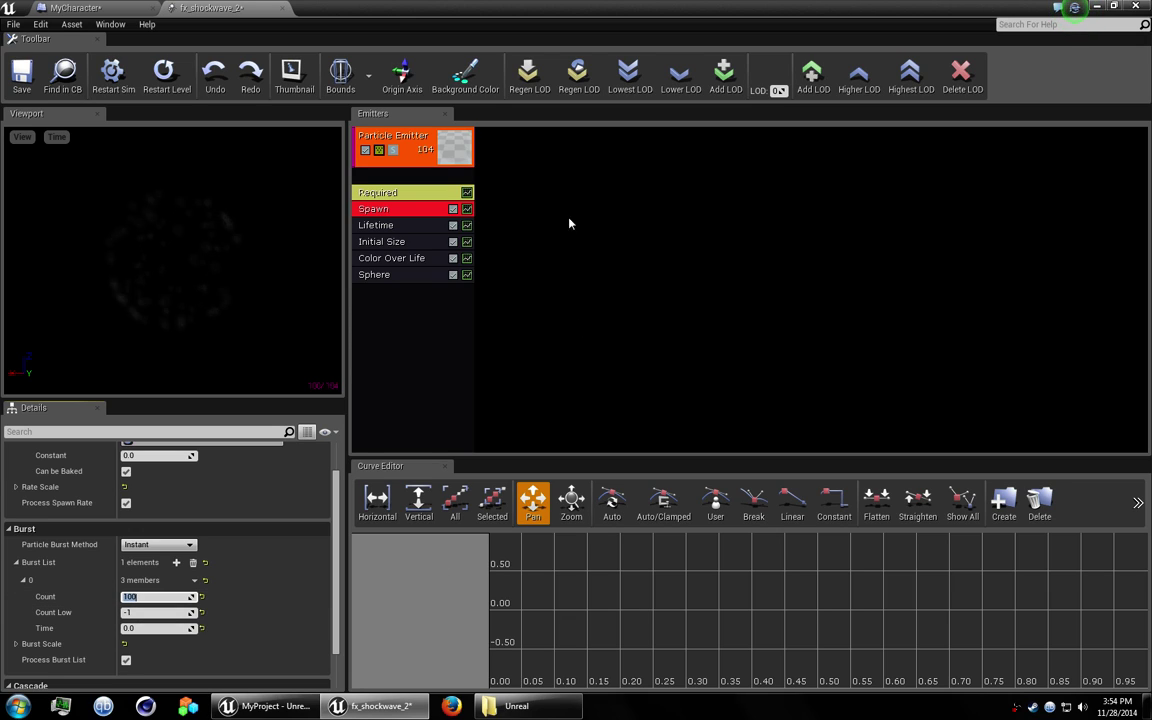
Save and close fx_shockwave_2, and open the MyProjectile blueprint from the Blueprints folder.
click(28, 78)
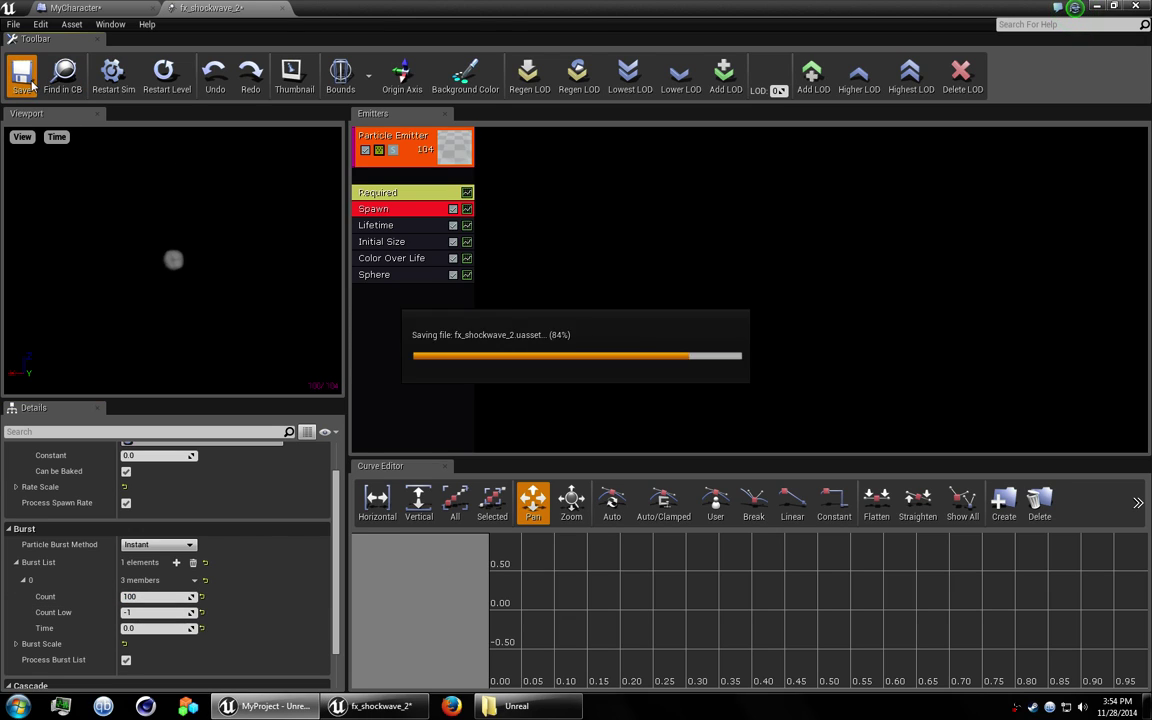
click(282, 10)
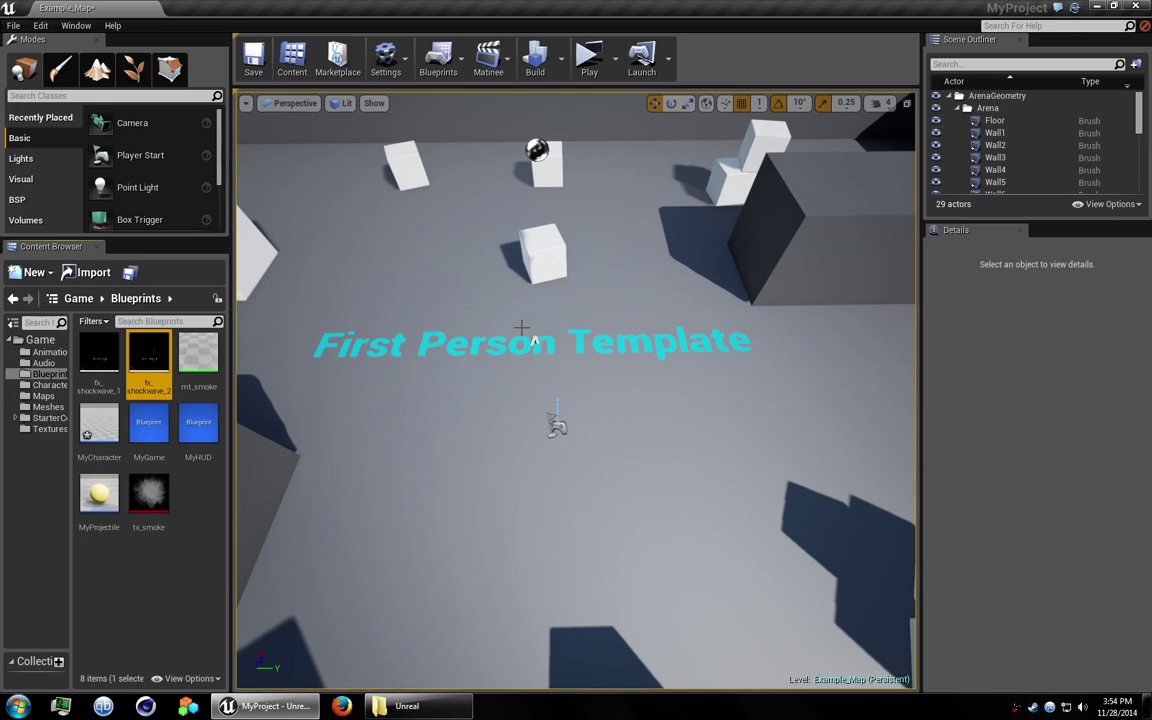
double_click(99, 495)
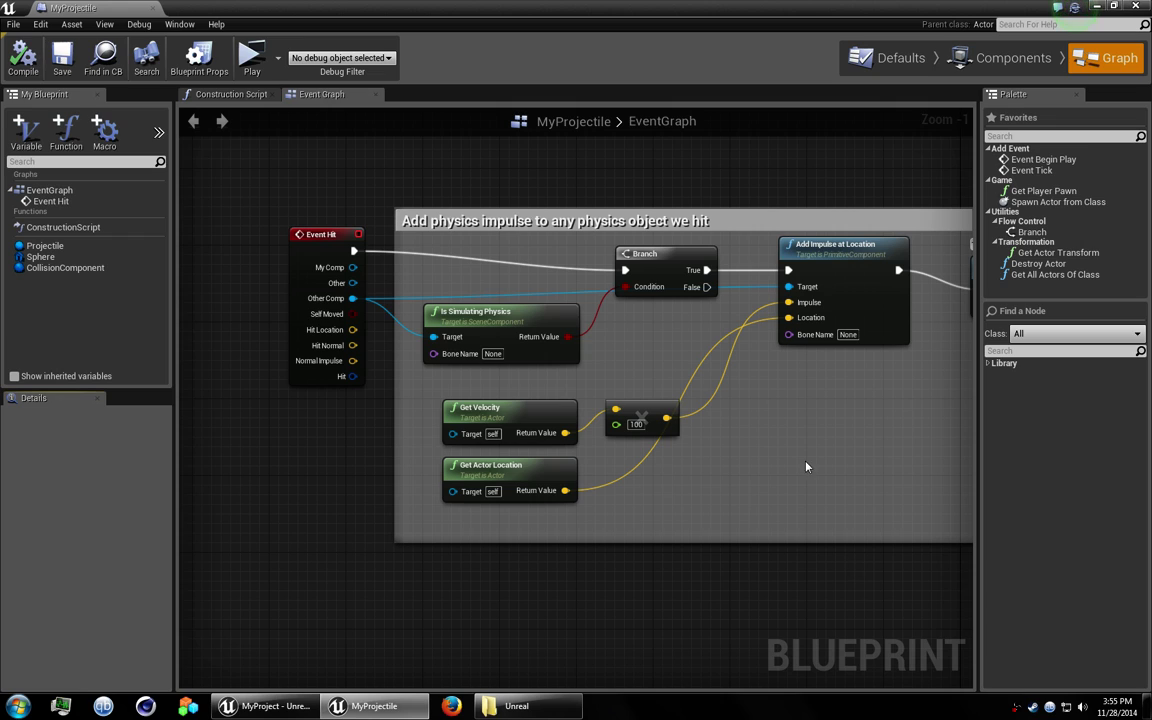
Insert a Sequence node after Event Hit and connect its Then 1 output to the Branch node.
right_drag(866, 471, 780, 525)
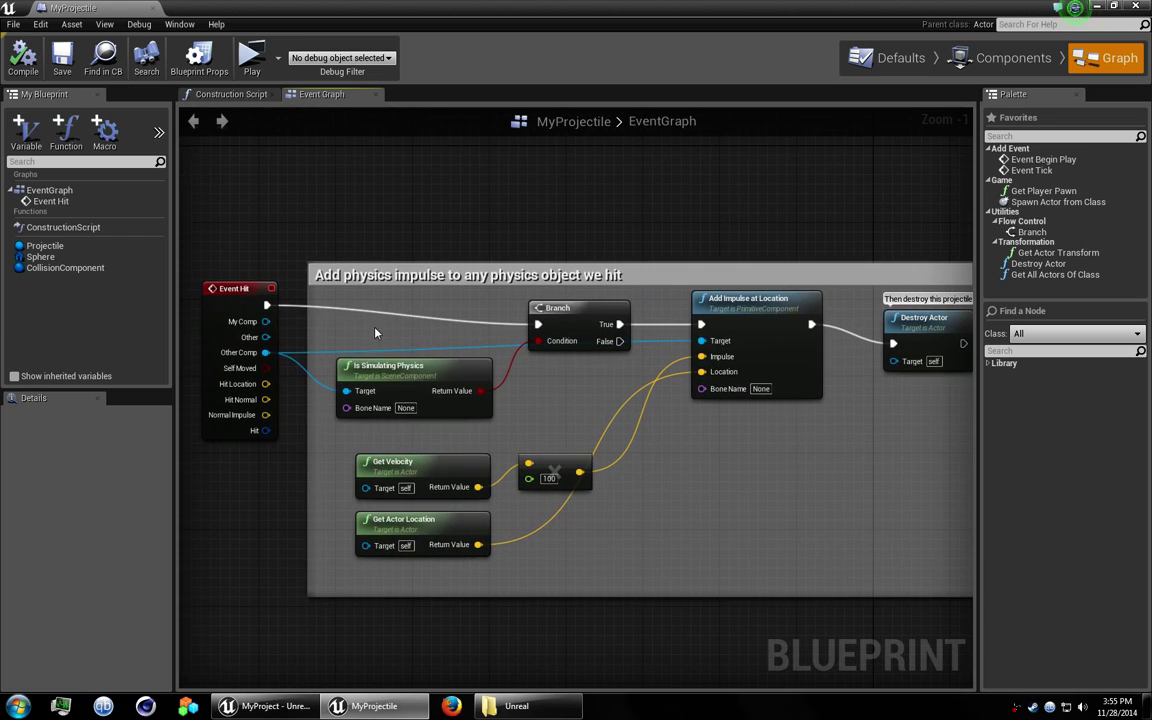
drag(270, 304, 390, 215)
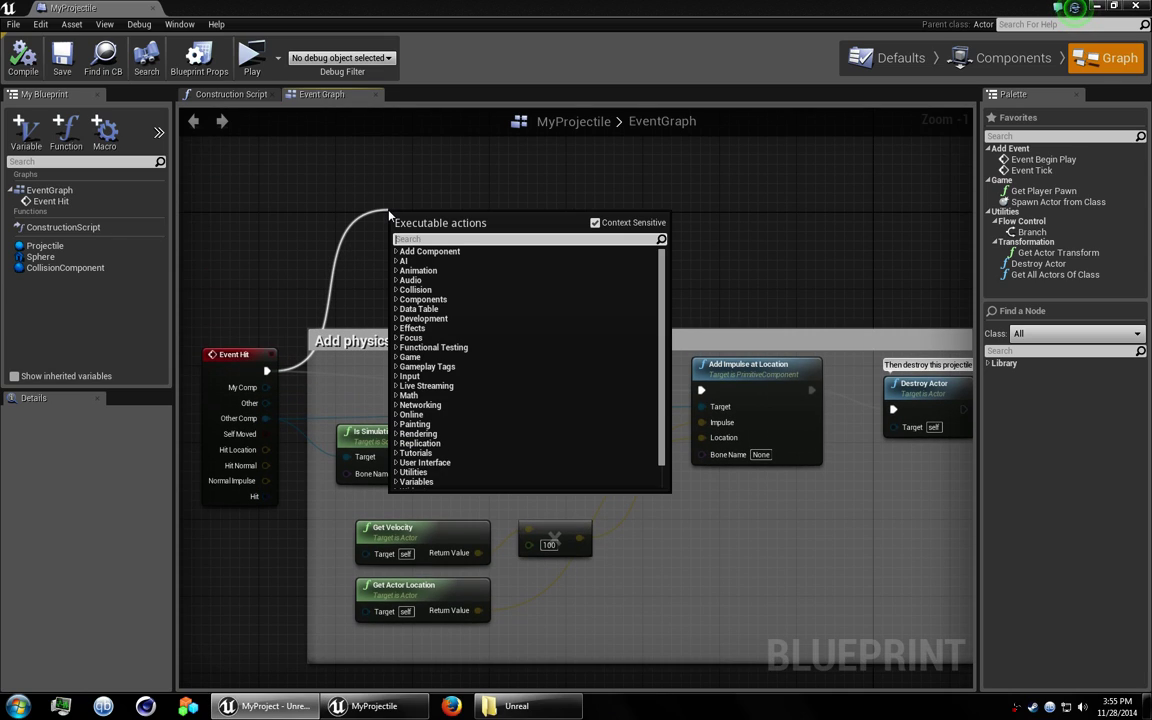
text(seqew)
key(BackSpace)
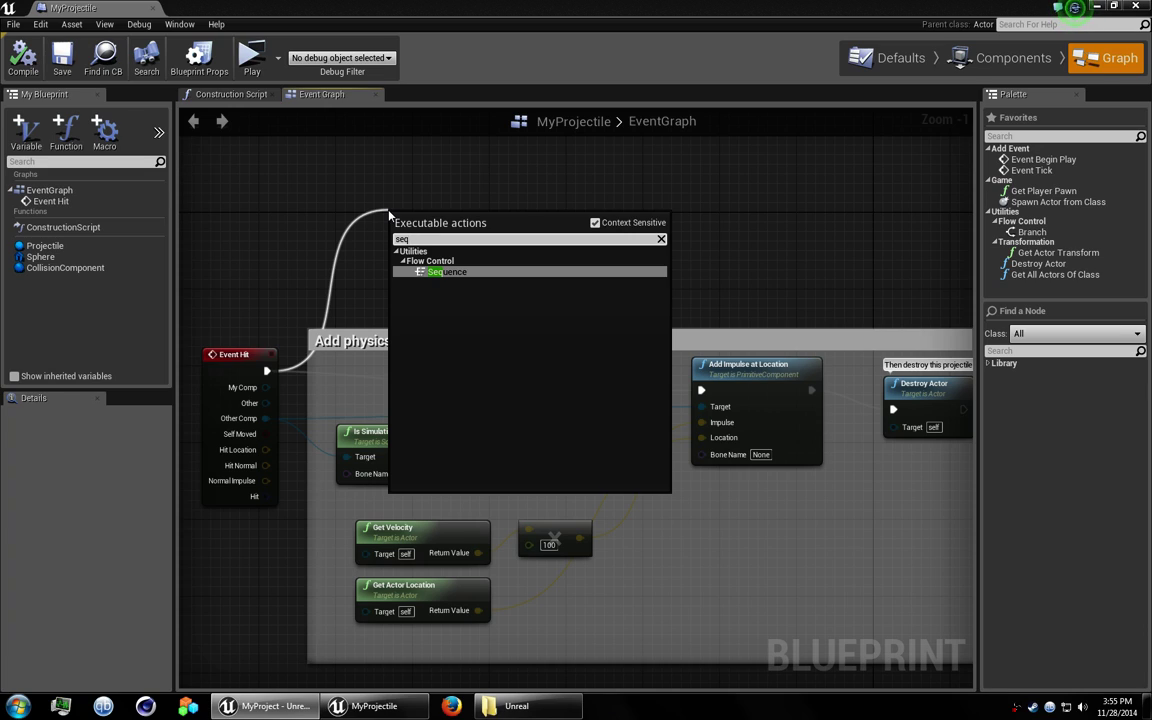
key(Return)
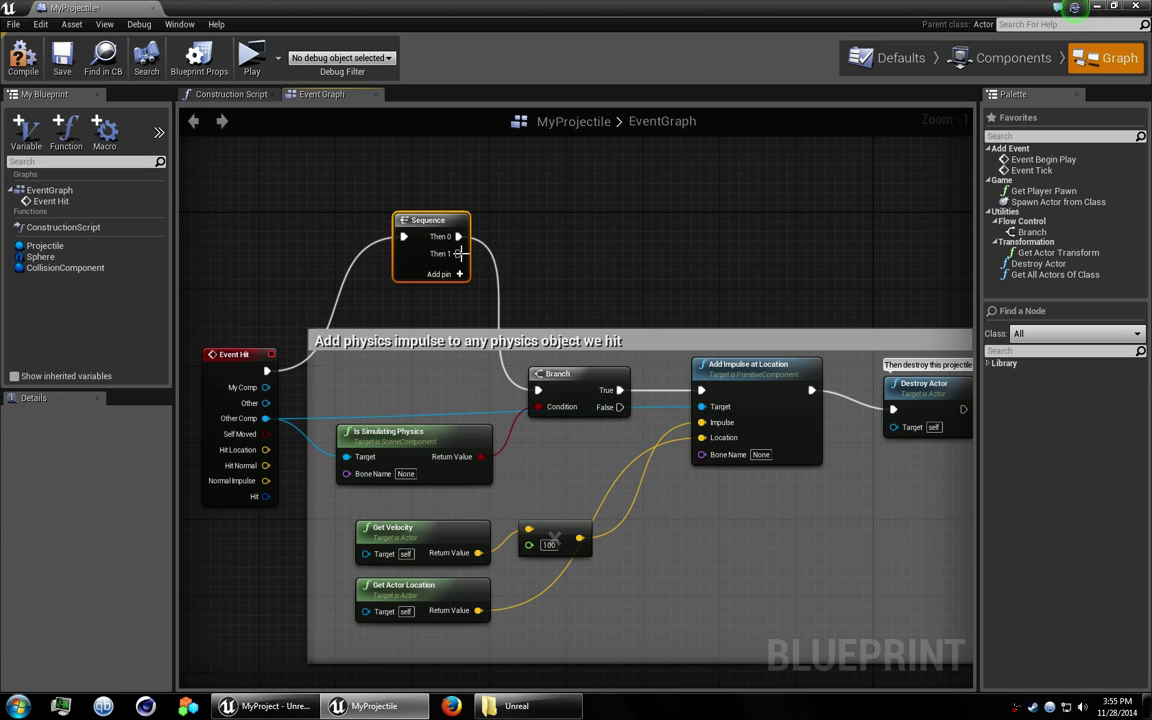
drag(457, 253, 538, 390)
Add a Spawn Emitter at Location node on the Sequence's Then 0 output, with fx_shockwave_2 as the Emitter Template.
right_drag(485, 247, 350, 373)
drag(351, 358, 593, 252)
text(spawn)
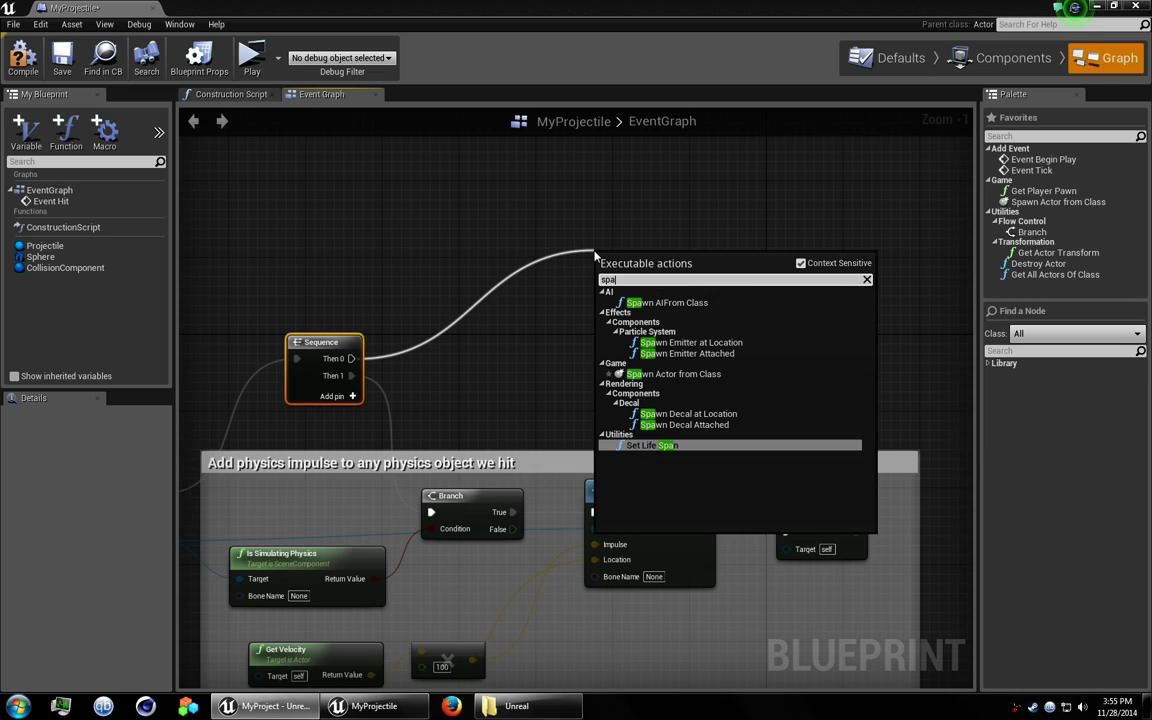
click(705, 342)
drag(685, 271, 692, 241)
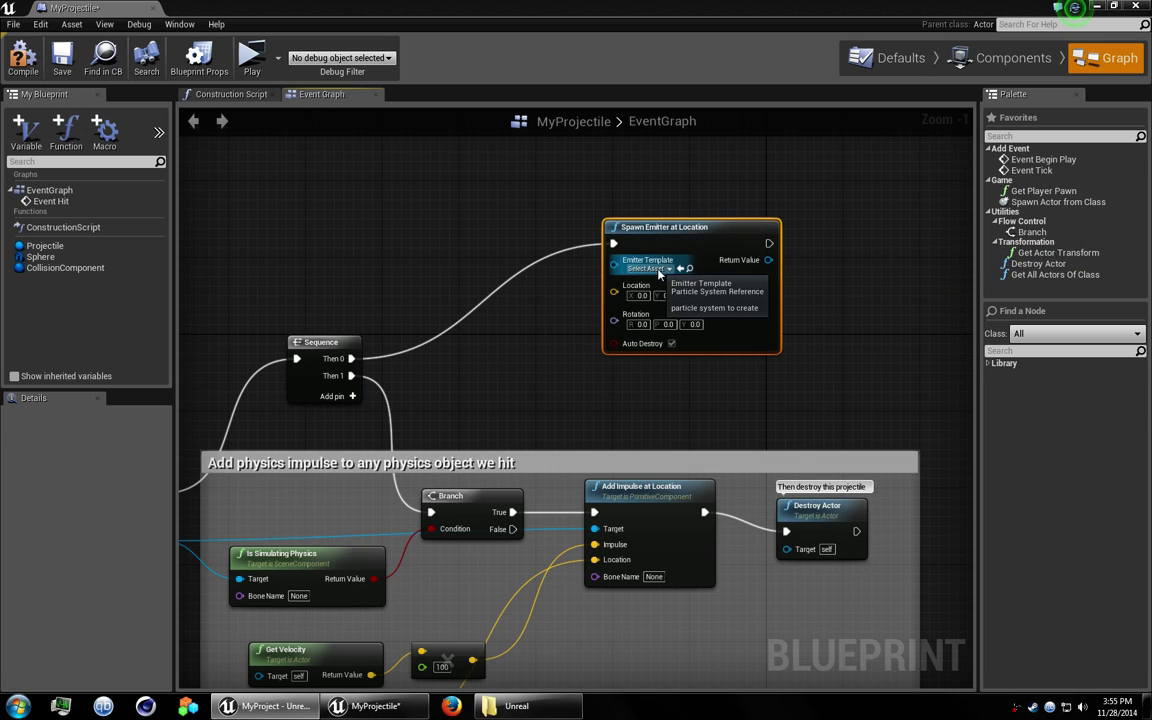
click(646, 268)
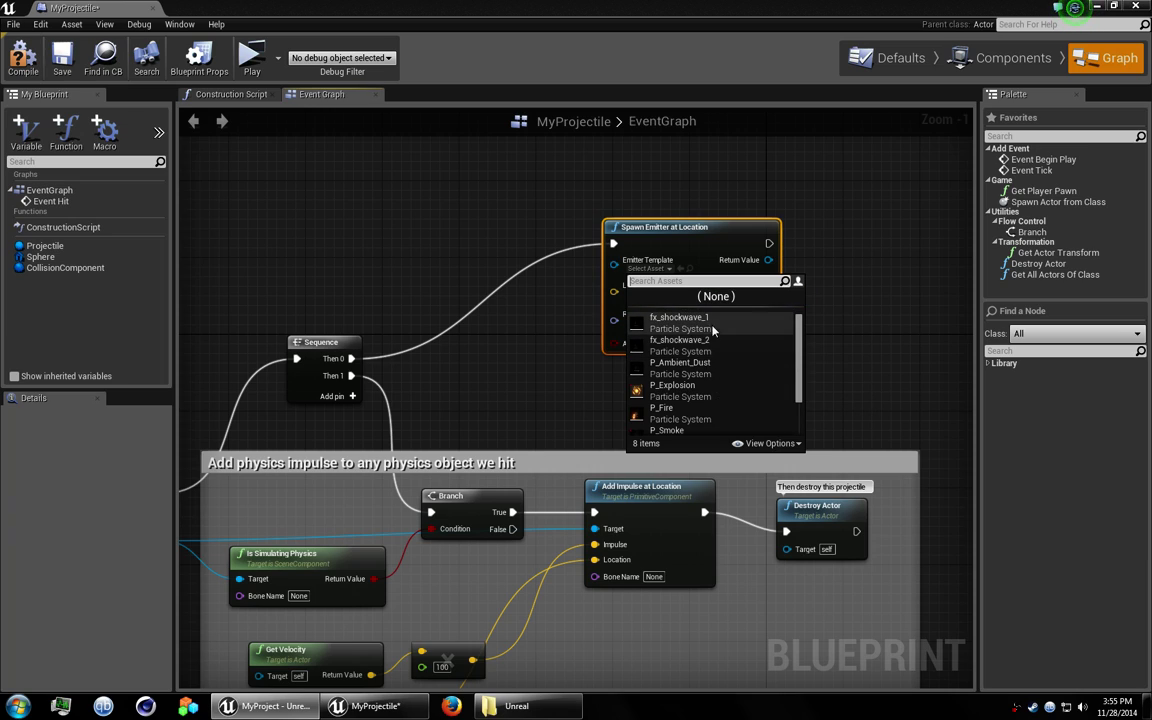
click(705, 350)
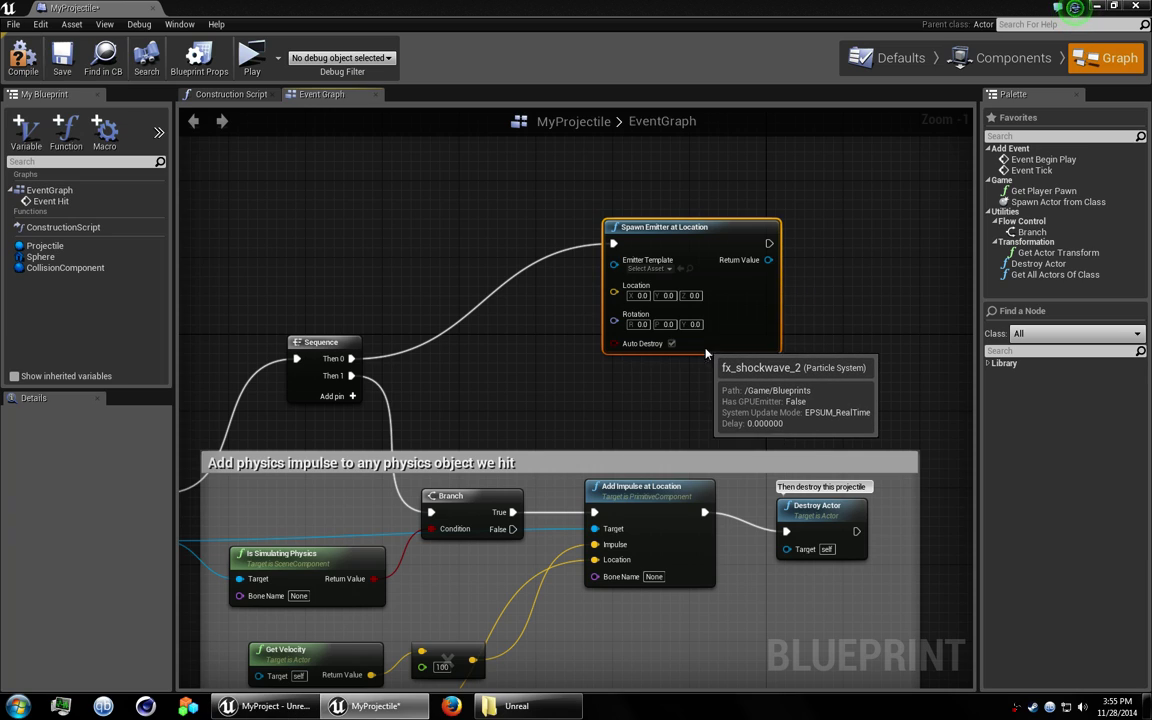
Feed the Spawn Emitter node's Location input from a new Get Actor Location node.
drag(613, 291, 406, 243)
text(get)
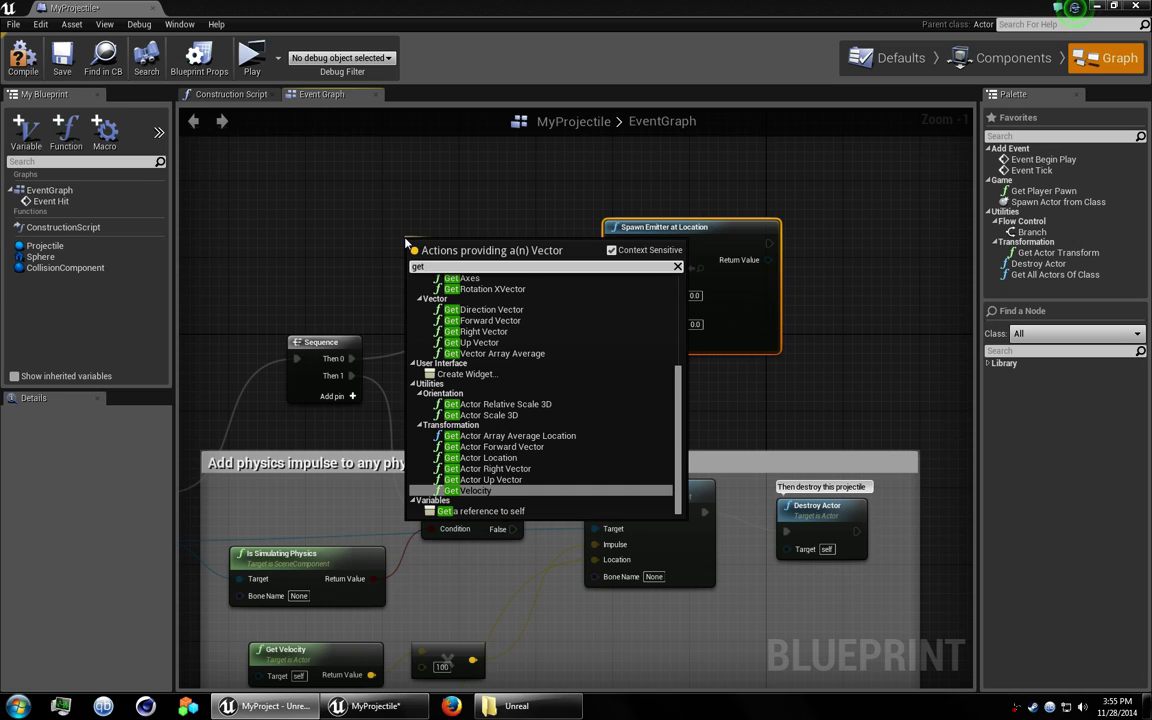
text( actor)
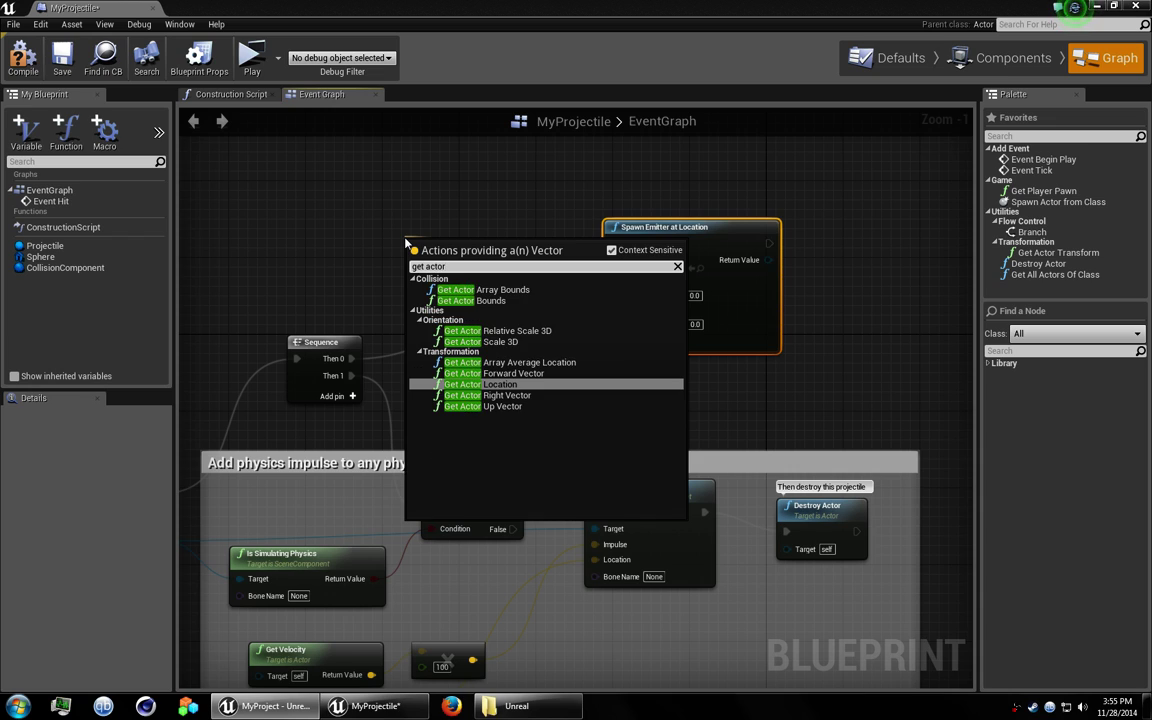
key(Return)
right_drag(487, 376, 644, 273)
right_drag(389, 363, 317, 438)
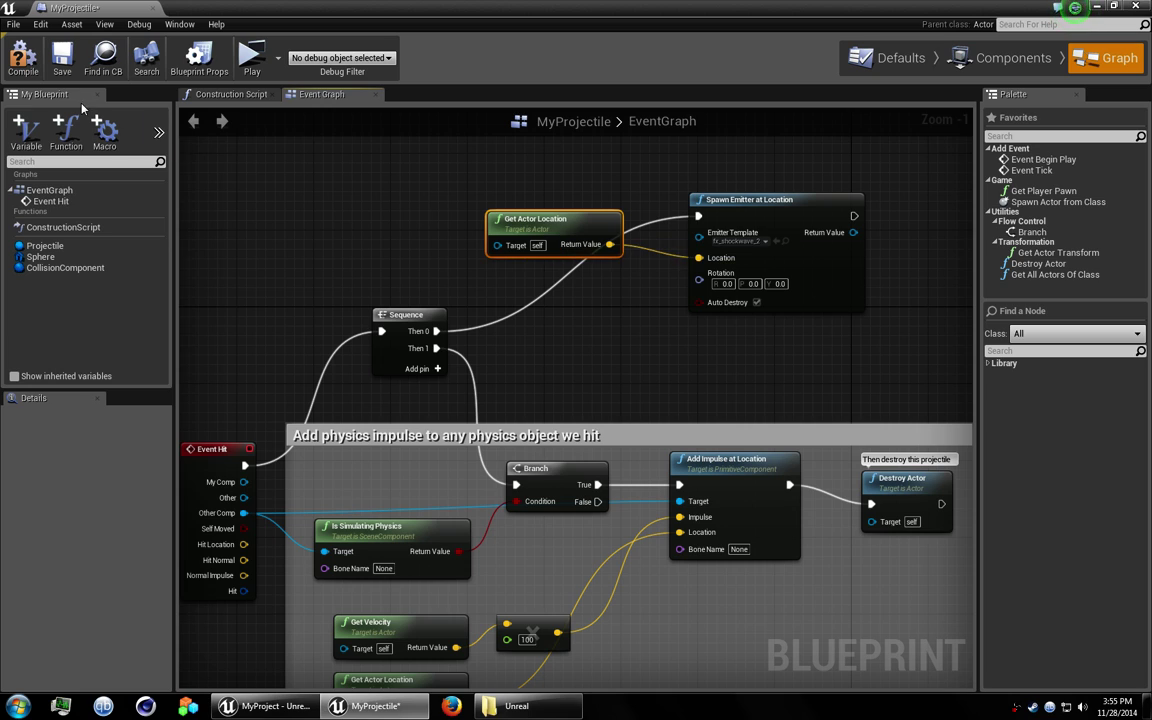
Play the game and fire projectiles at walls, floor and cubes while moving around to examine the impact shockwaves, and end the session.
click(252, 57)
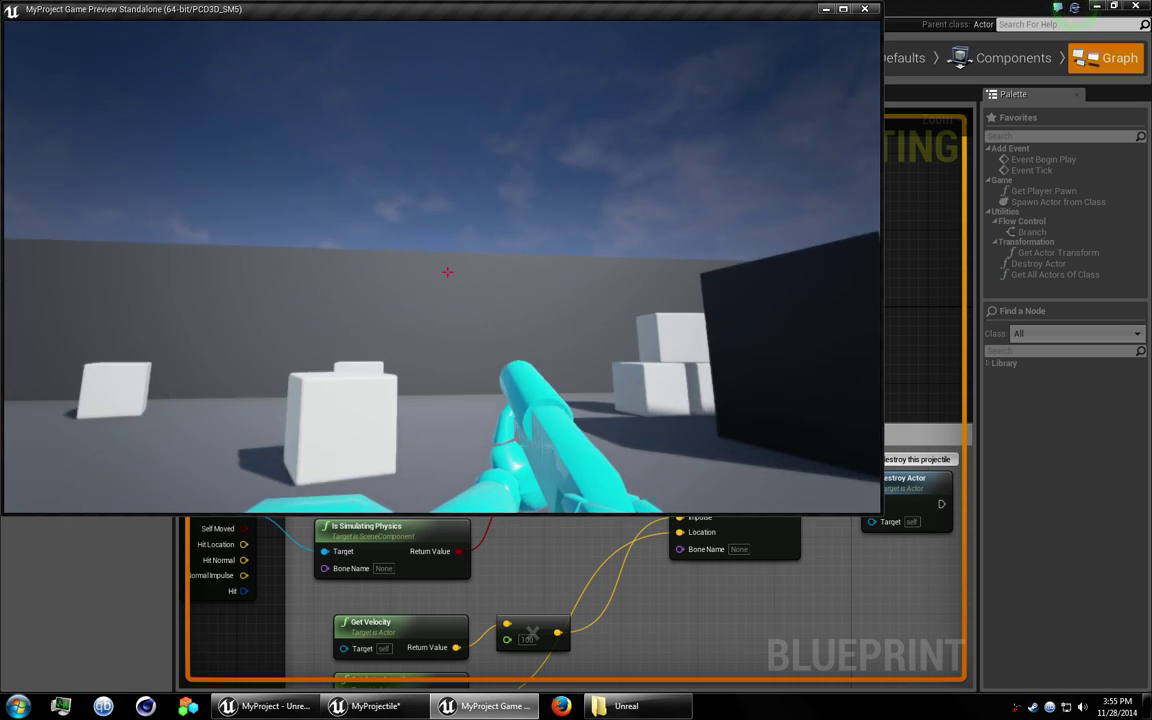
click(447, 271)
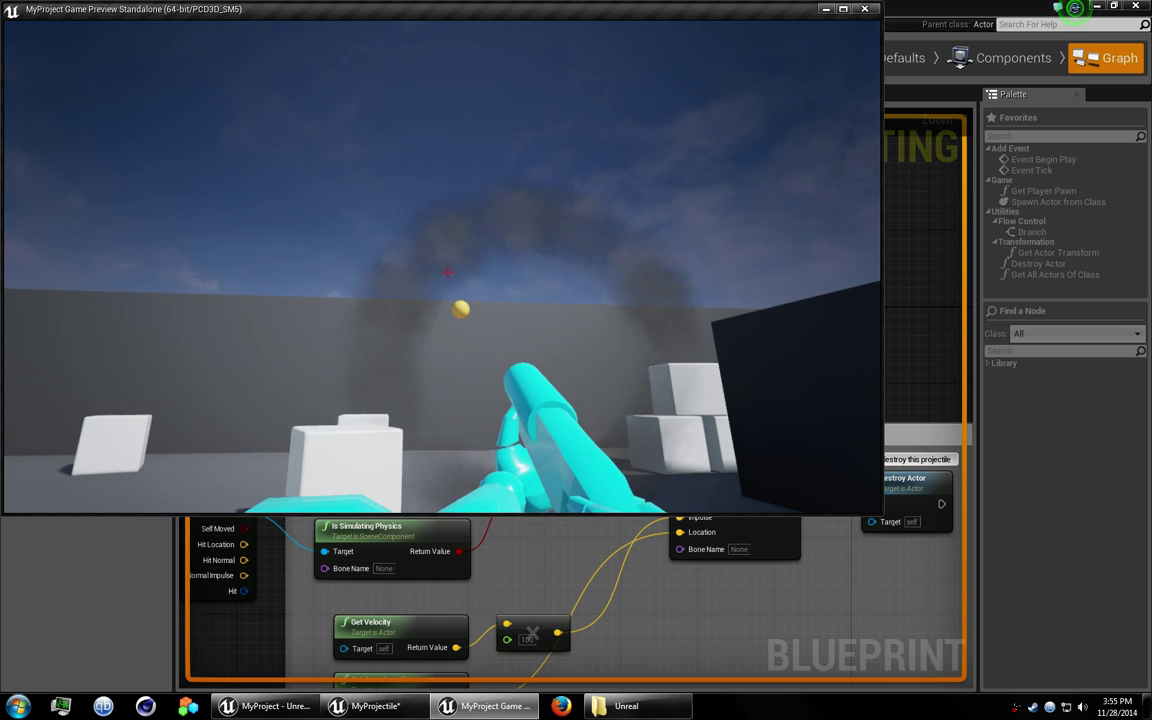
click(447, 271)
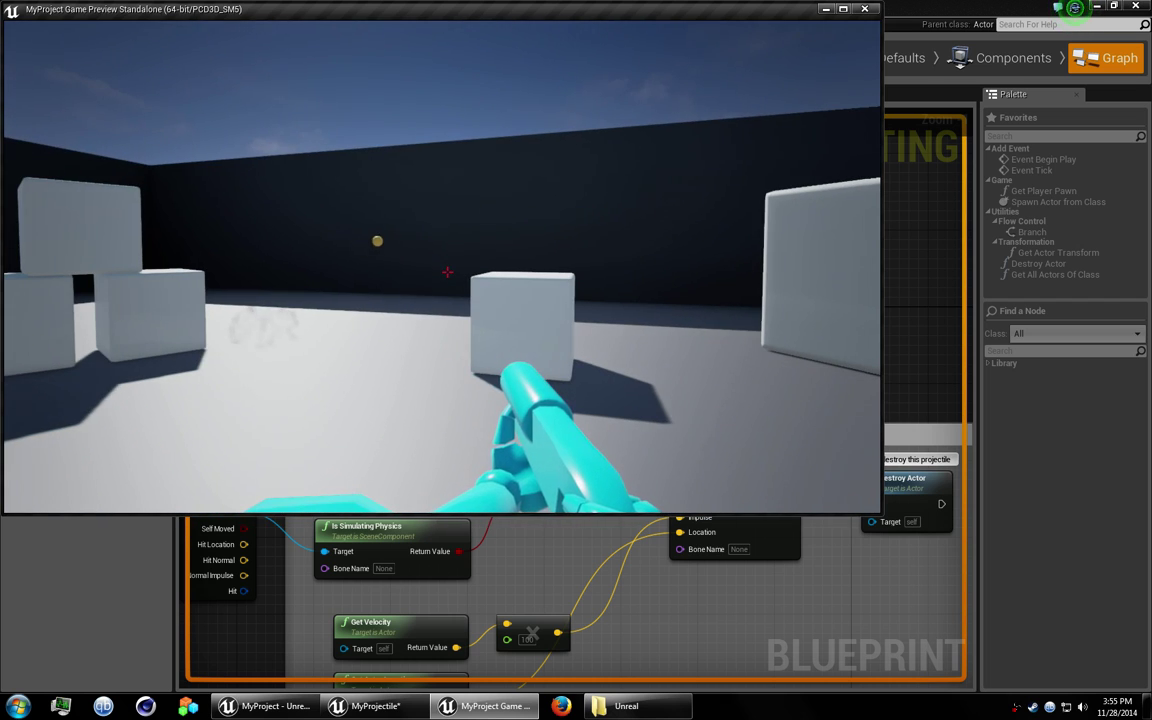
click(447, 271)
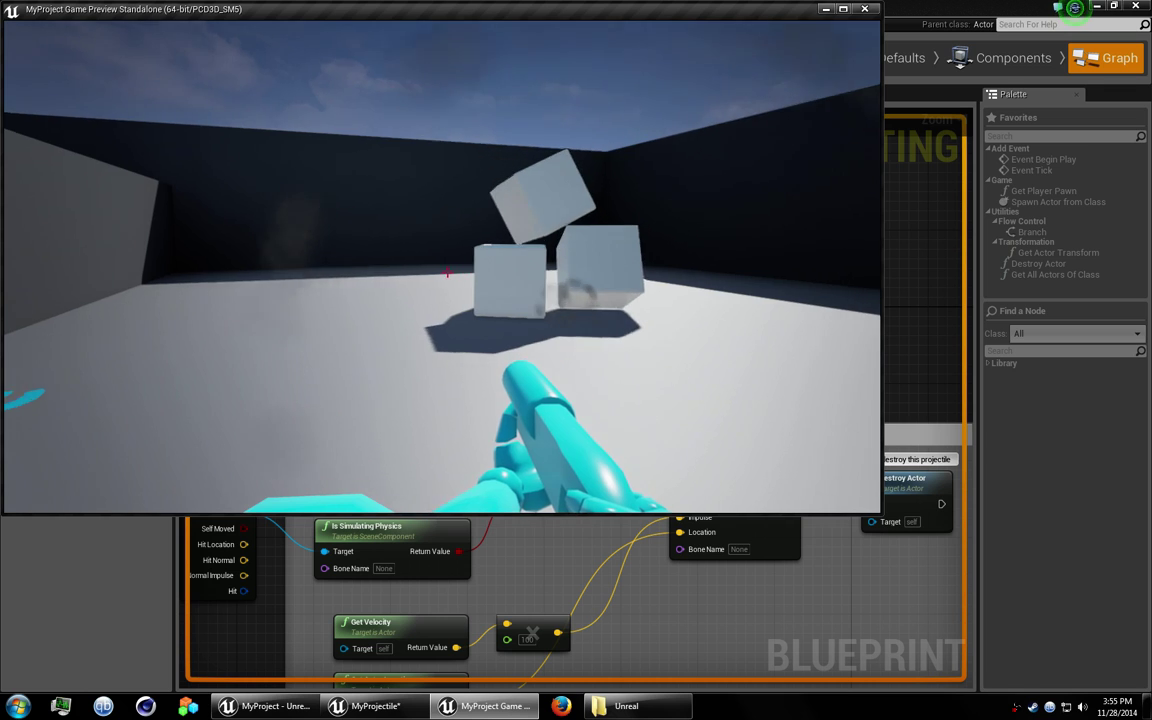
click(447, 271)
click(447, 271)
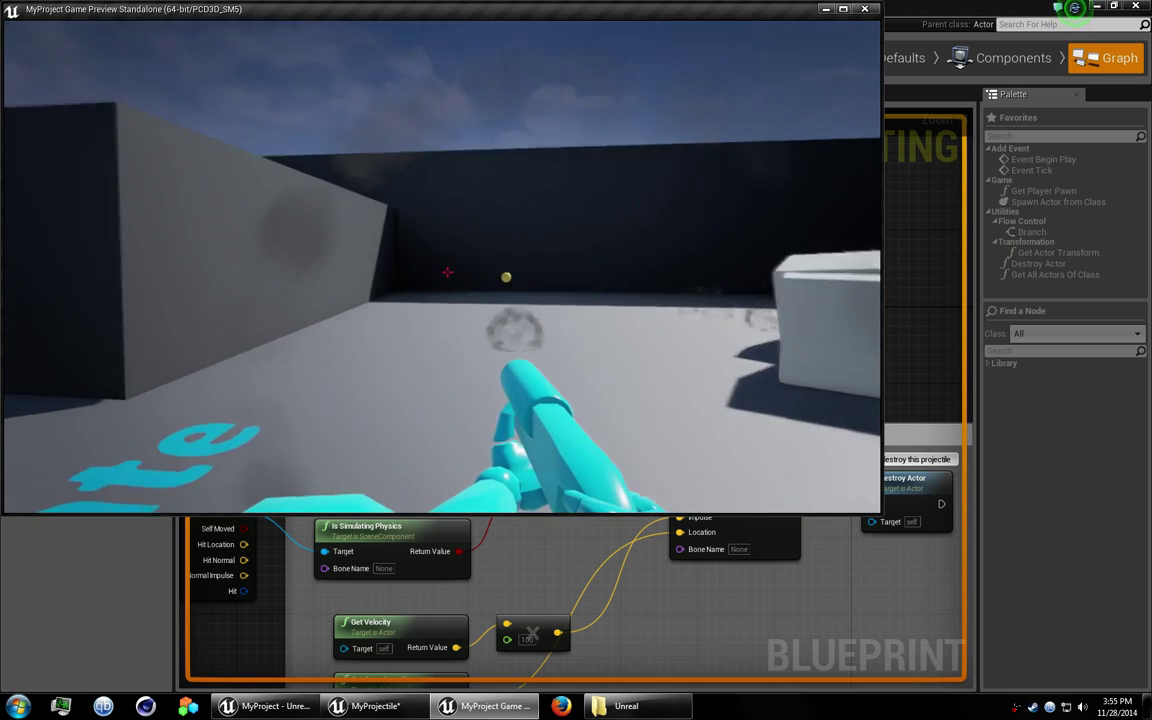
click(447, 271)
key(w)
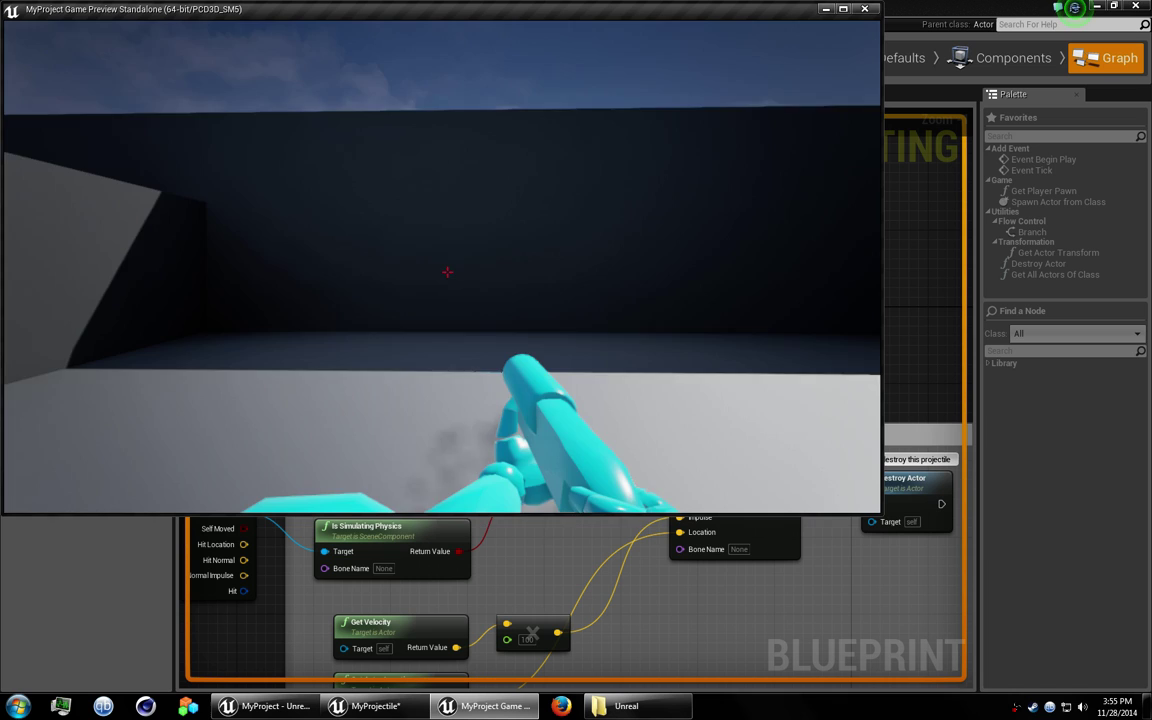
click(447, 271)
click(447, 271)
click(447, 271)
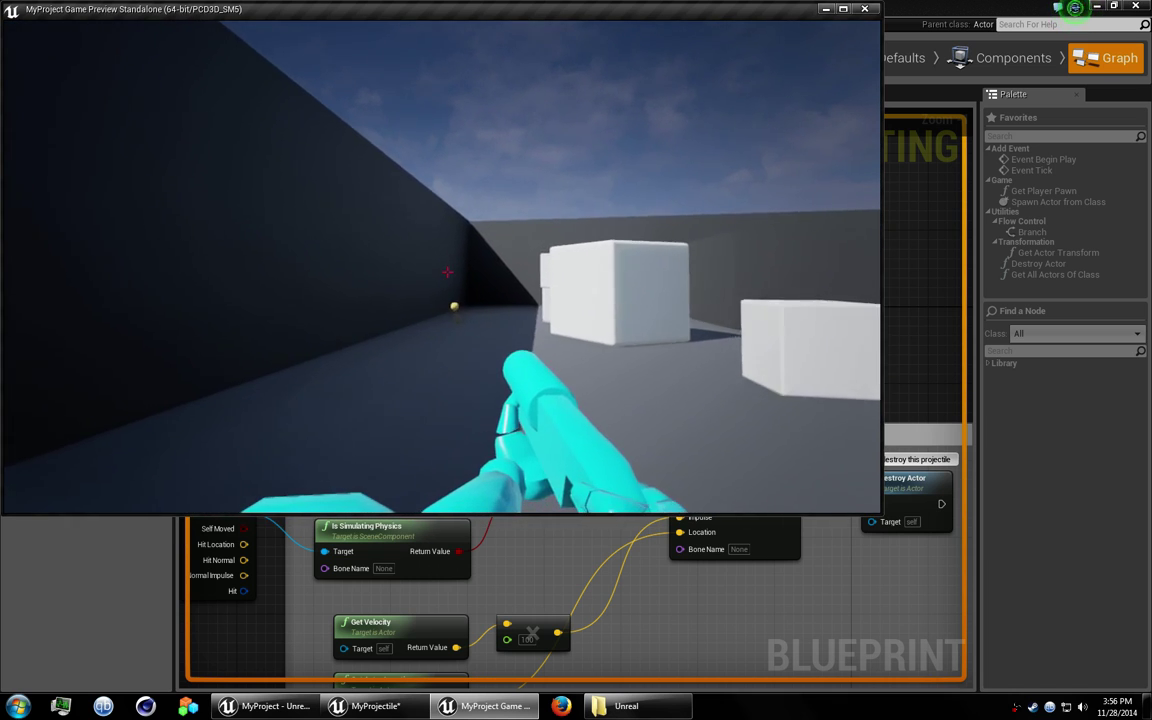
click(447, 271)
key(w)
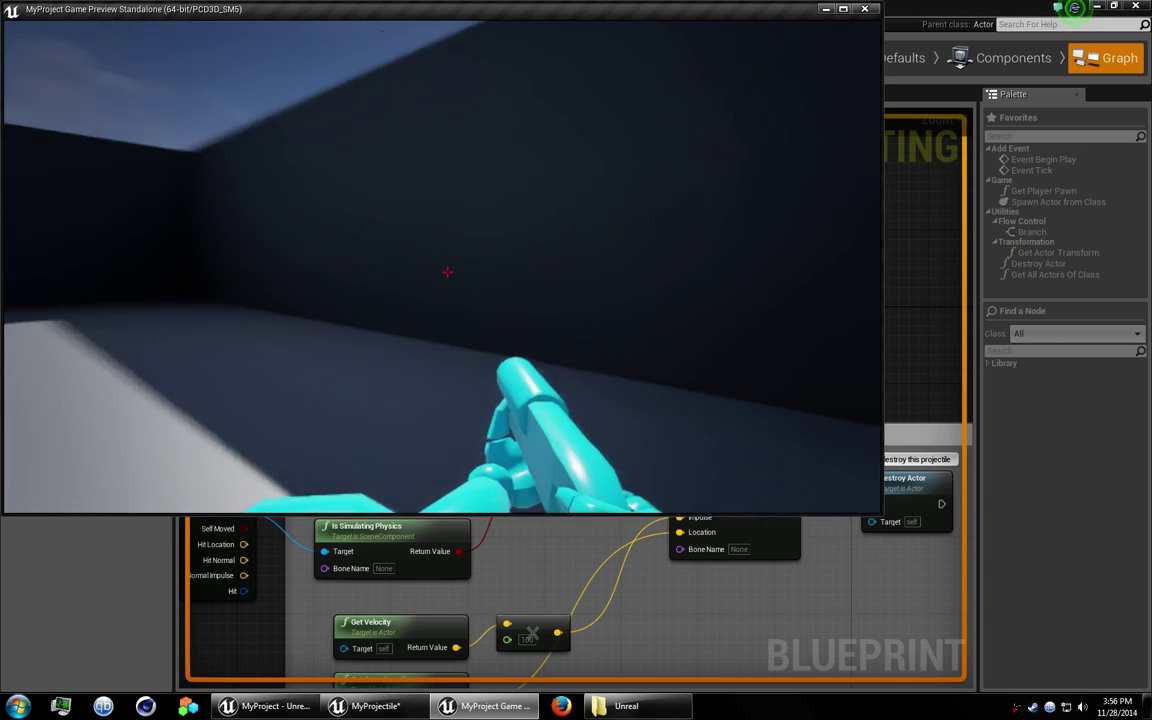
click(447, 272)
key(w)
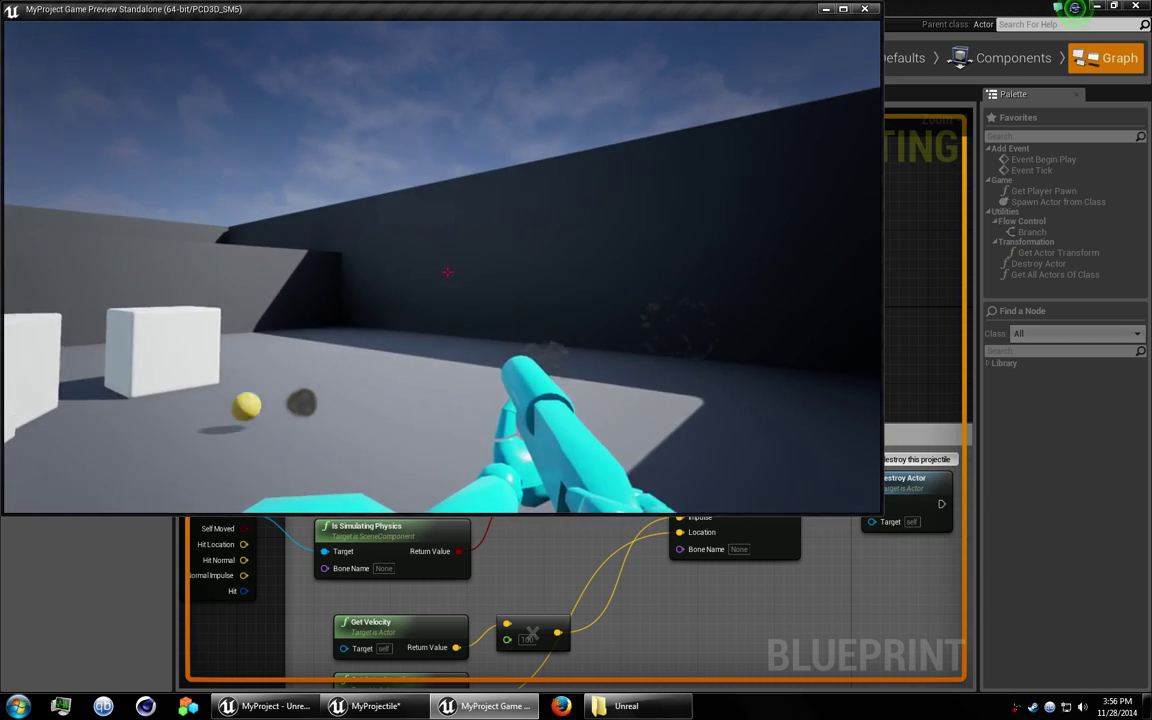
click(447, 272)
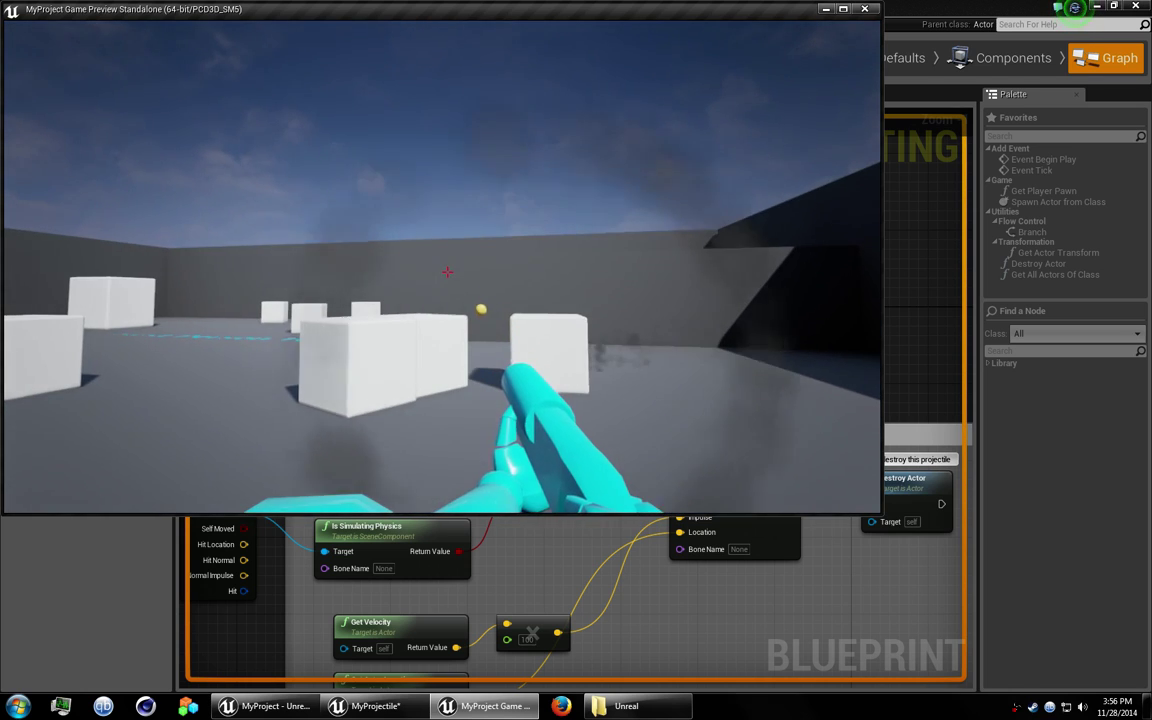
click(447, 271)
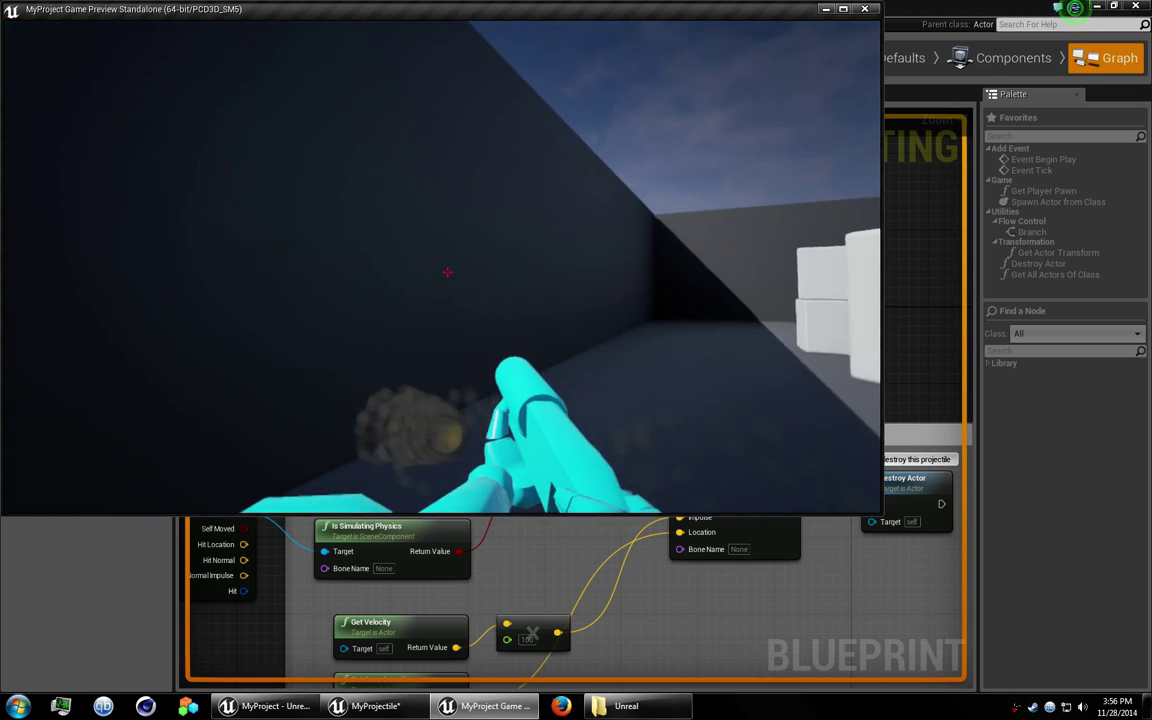
click(447, 271)
click(447, 271)
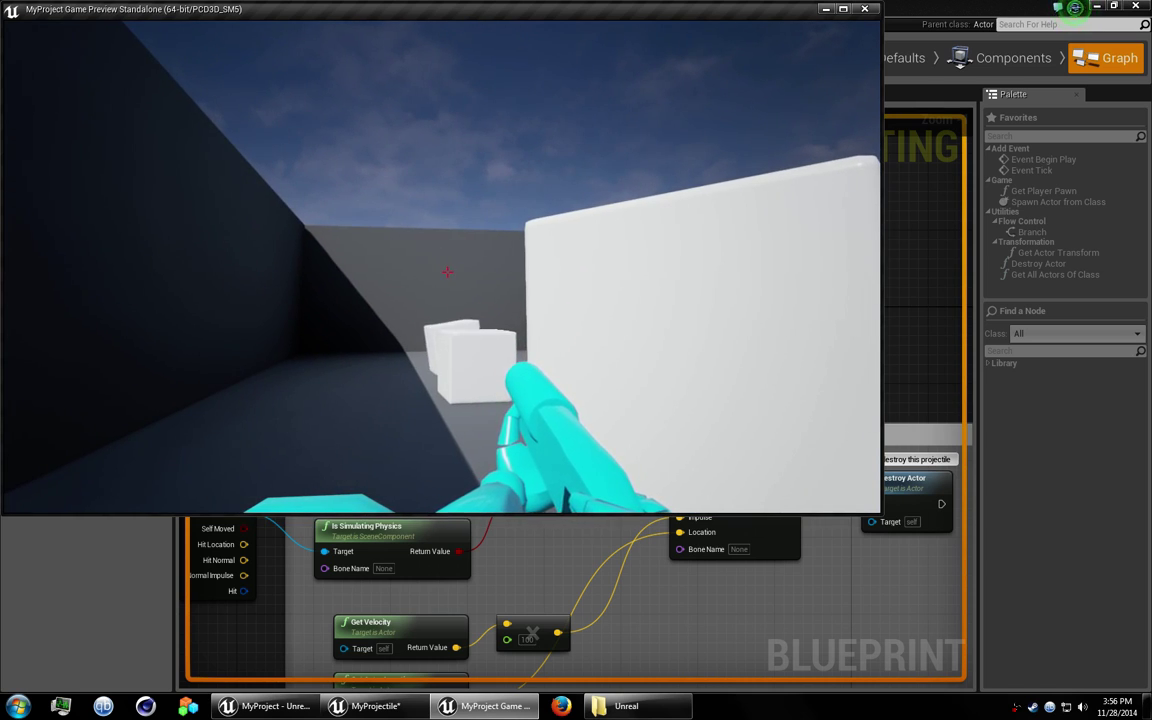
key(Escape)
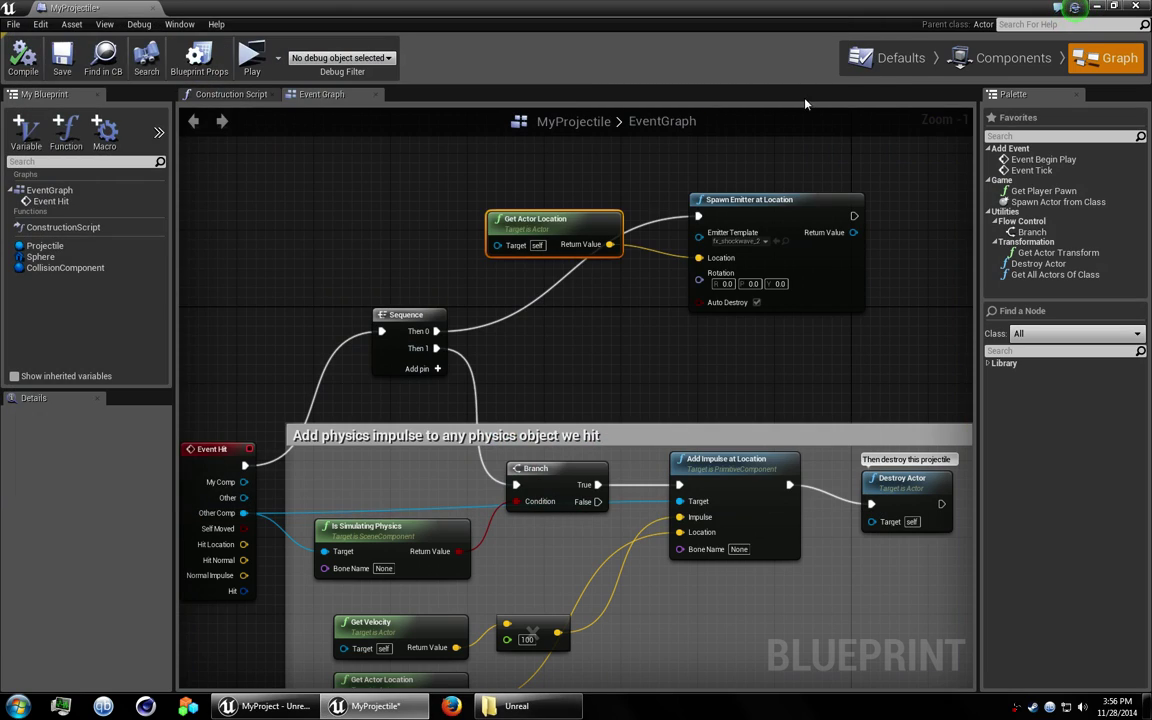
Switch to Firefox, open twitter.com/displacemedia, and dismiss the sign-up dialog to view the Displace Media profile.
click(1097, 6)
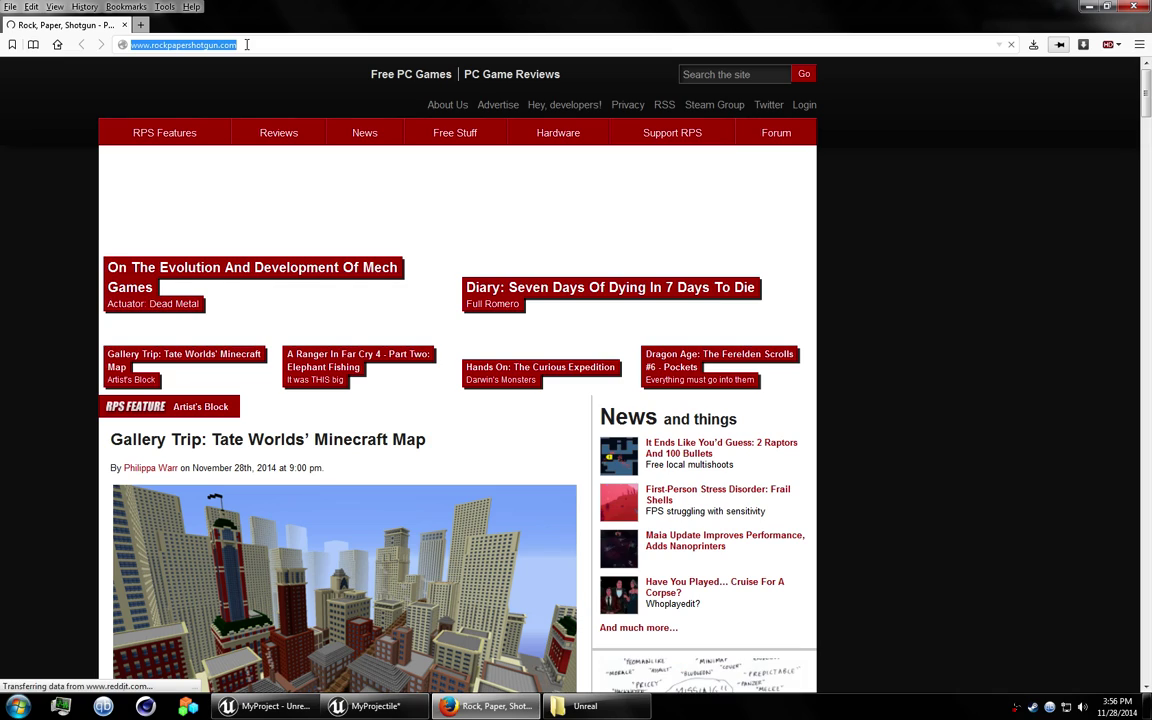
key(Return)
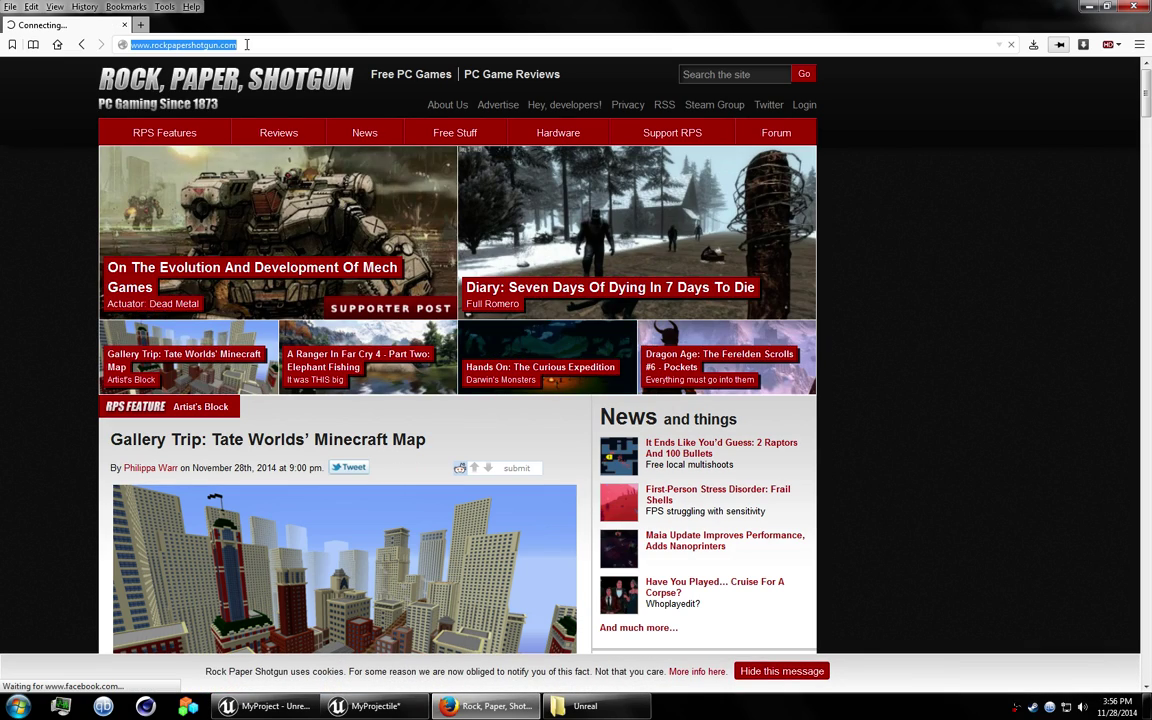
text(t)
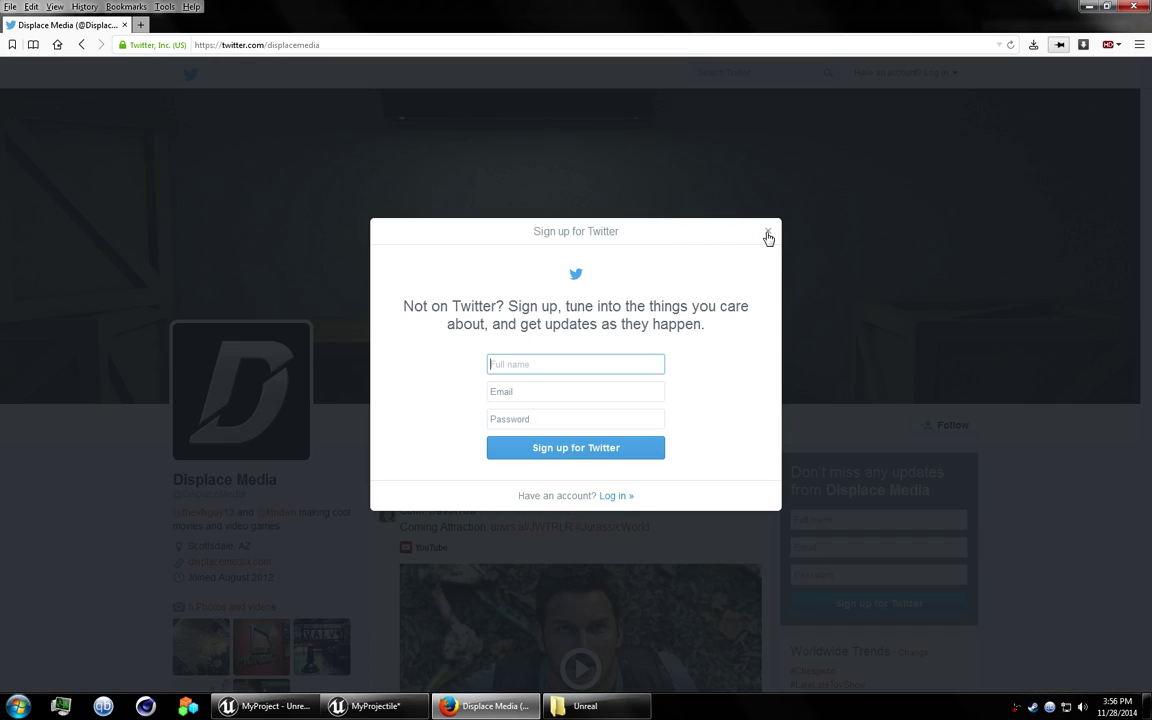
click(768, 235)
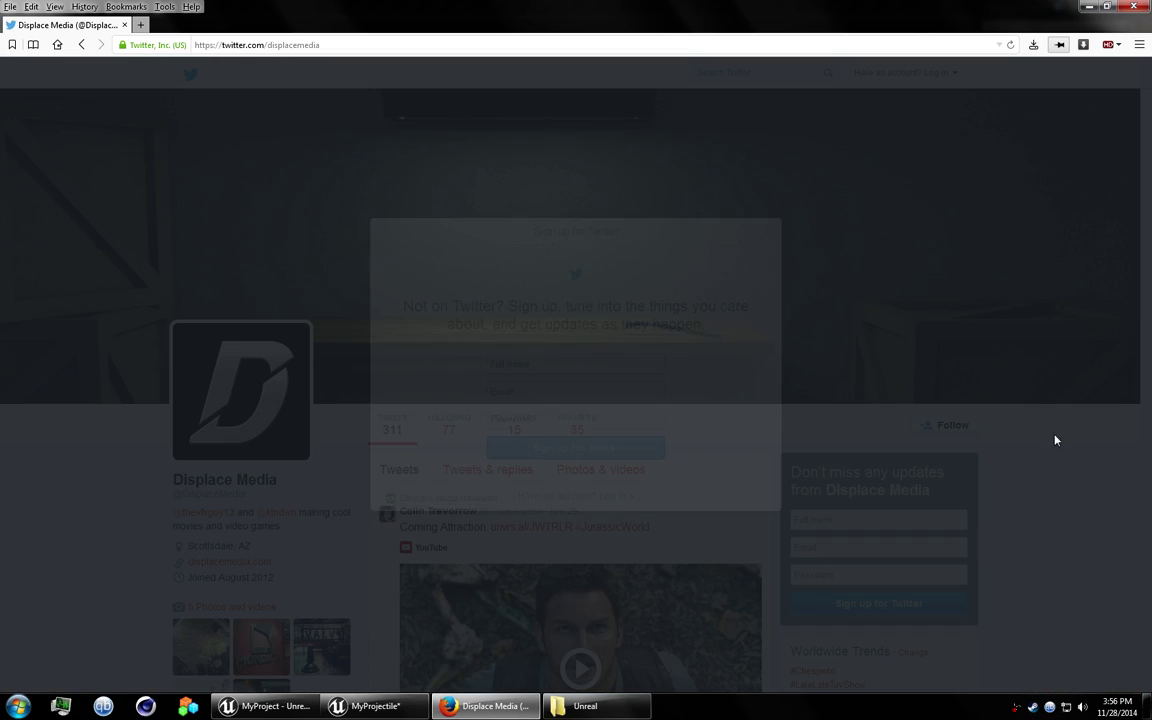
scroll(1052, 478, down, 1)
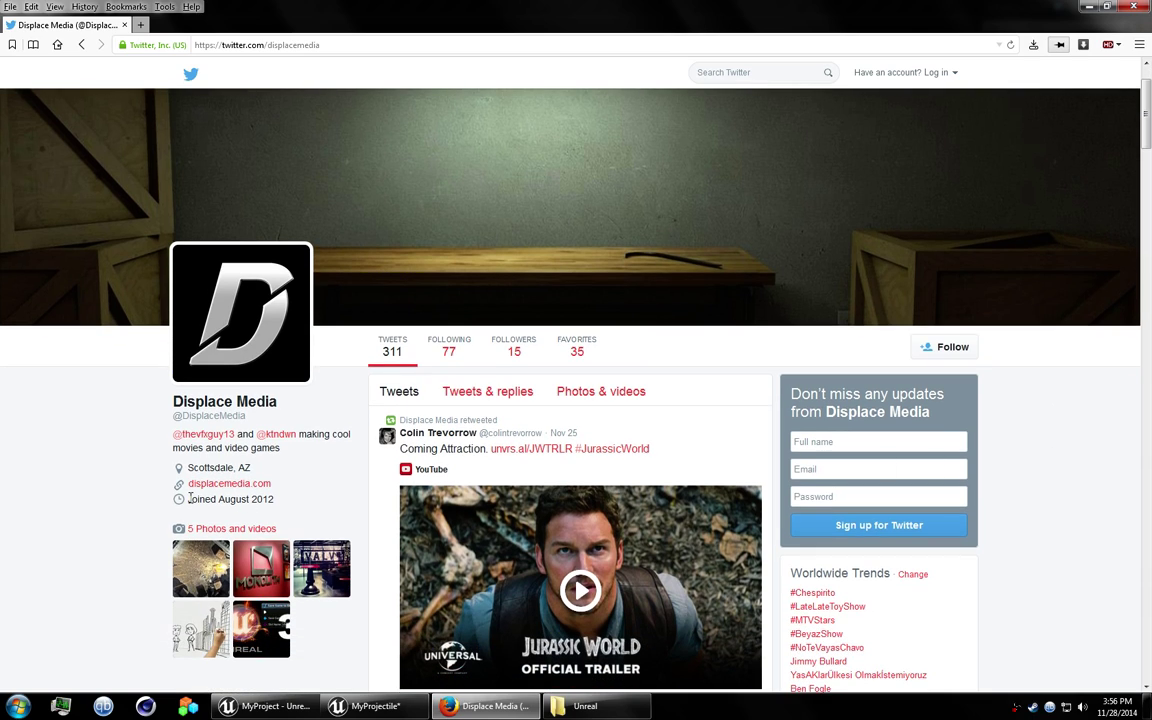